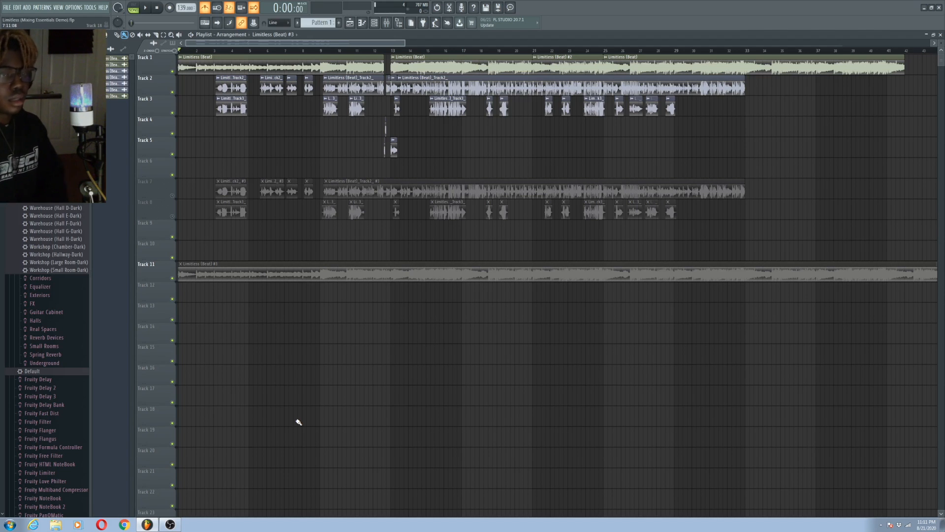
Step: Turn off the metronome and play the song from the start of the arrangement
{"action": "key", "text": "space"}
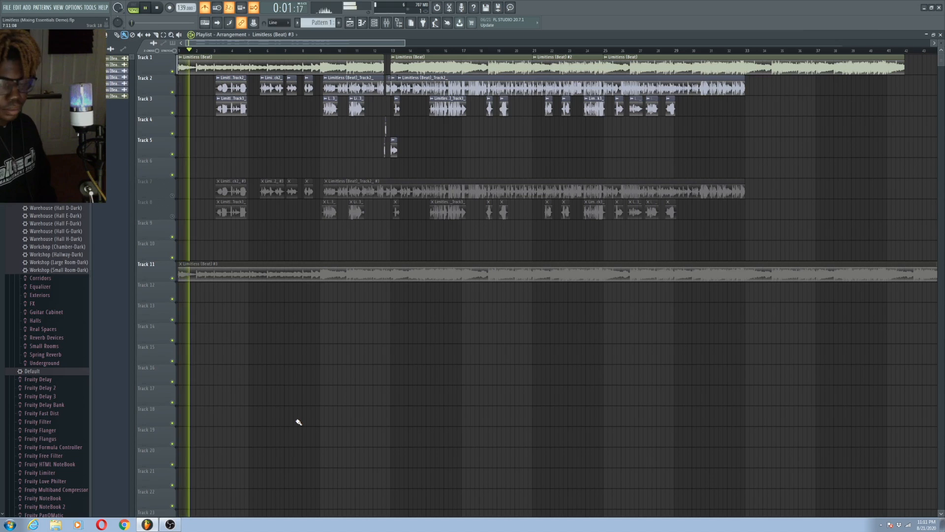
{"action": "key", "text": "space"}
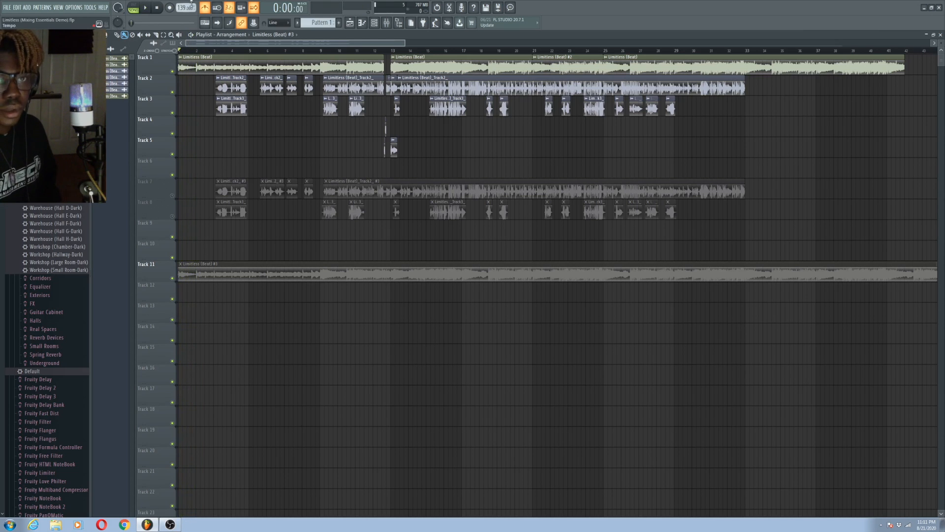
{"action": "left_click", "coordinate": [205, 8]}
{"action": "key", "text": "space"}
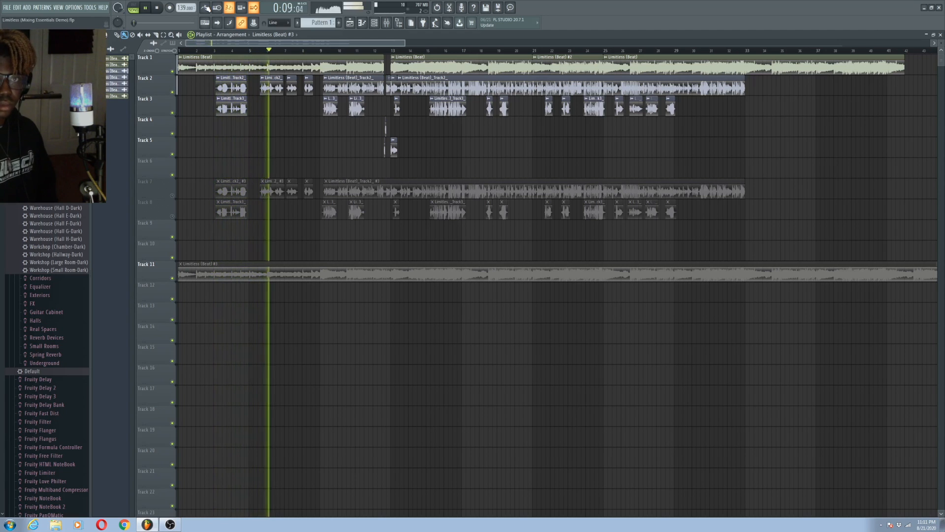
Step: On the Master track's Fruity Compressor, lower the threshold to about -43 dB and raise the ratio to 1.3:1
{"action": "left_click", "coordinate": [386, 23]}
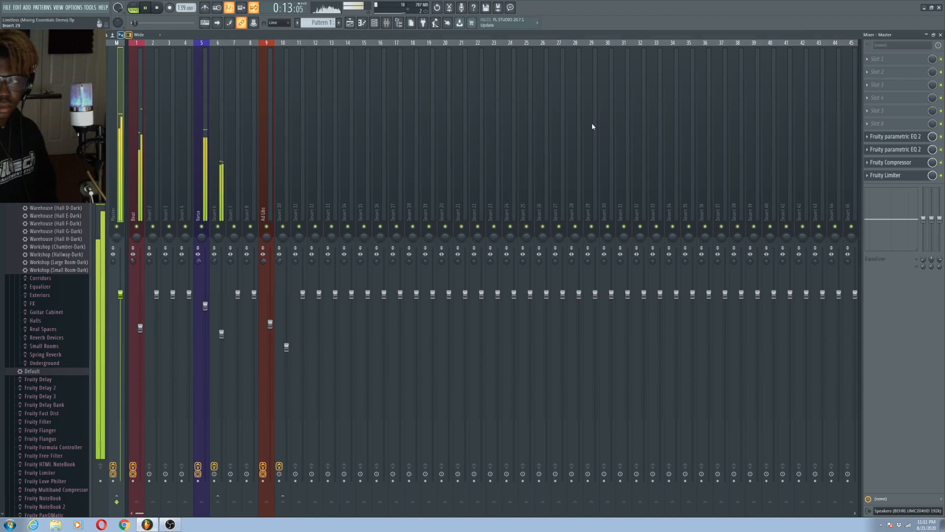
{"action": "left_click", "coordinate": [891, 162]}
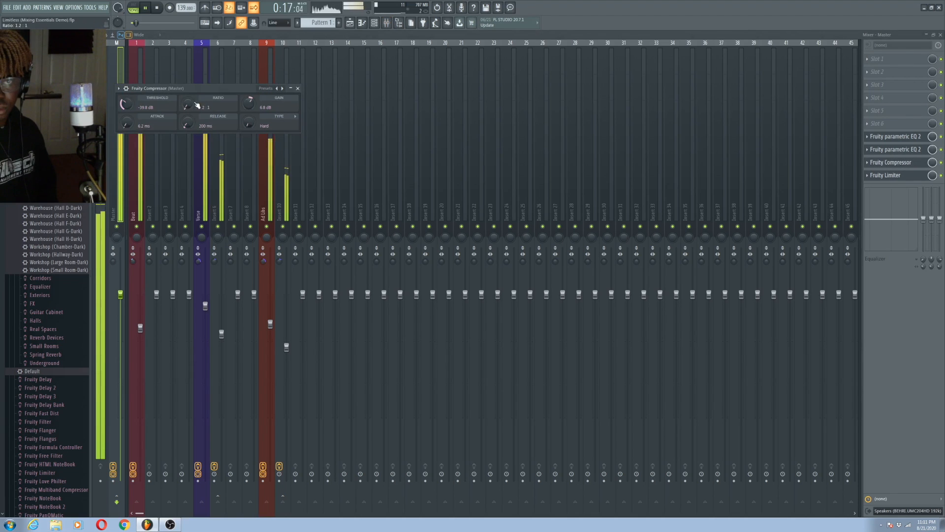
{"action": "left_click_drag", "start_coordinate": [126, 104], "coordinate": [131, 108]}
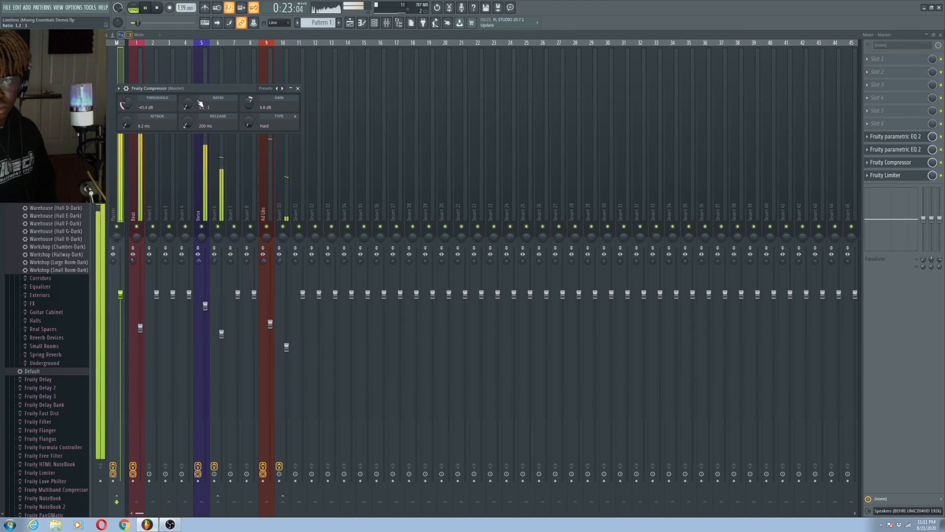
{"action": "scroll", "coordinate": [187, 104], "scroll_direction": "up", "scroll_amount": 2}
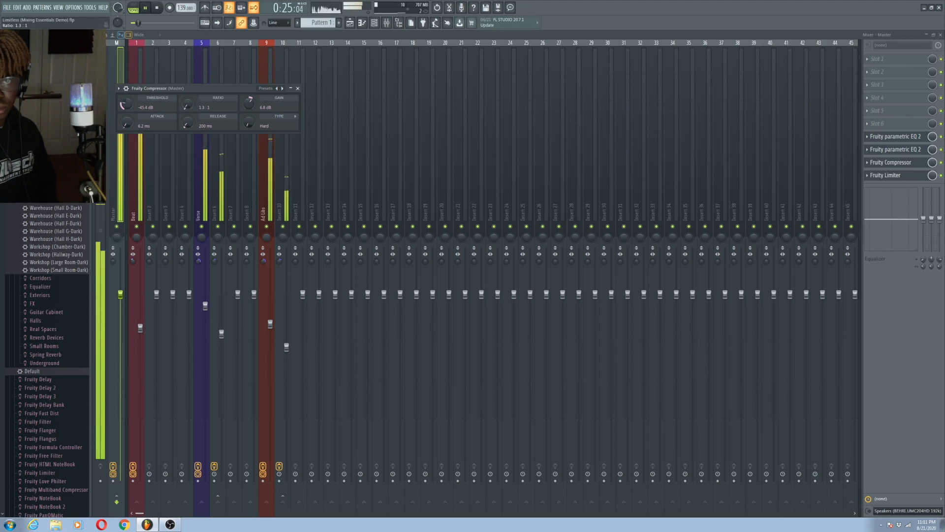
{"action": "scroll", "coordinate": [187, 104], "scroll_direction": "up", "scroll_amount": 1}
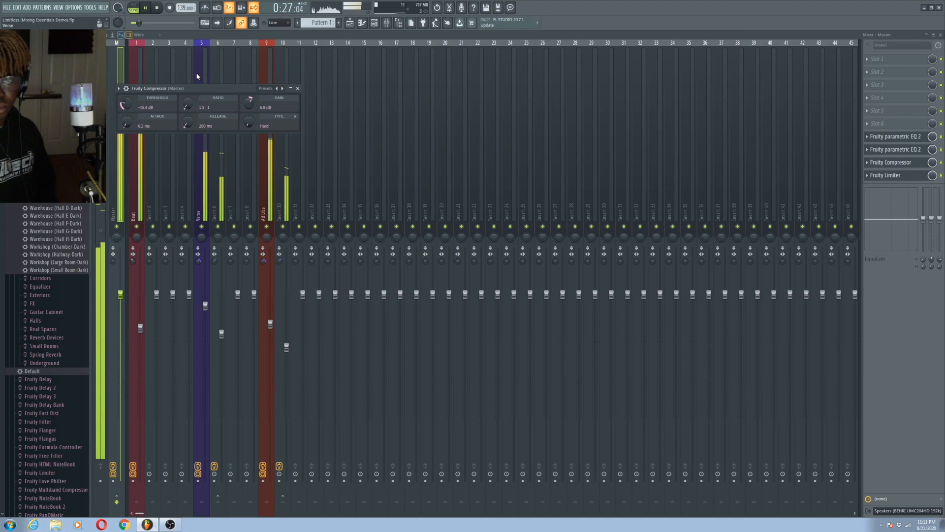
Step: Stop playback and inspect the effect chains on the Beat and Verse mixer tracks
{"action": "left_click", "coordinate": [198, 77]}
{"action": "key", "text": "space"}
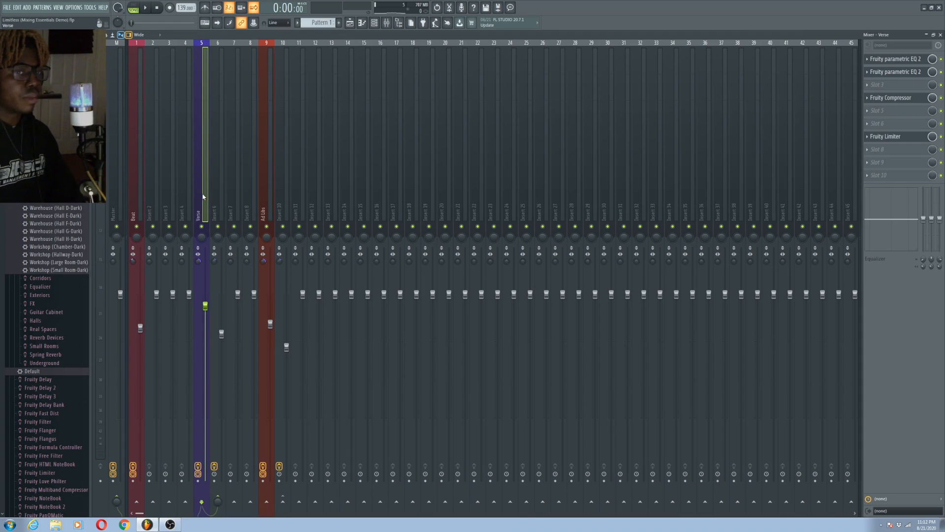
{"action": "left_click", "coordinate": [137, 186]}
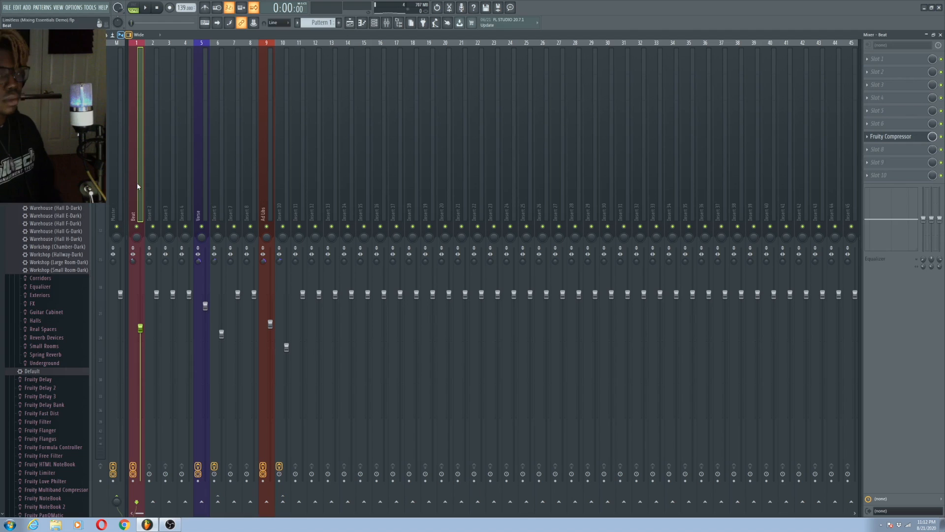
{"action": "left_click", "coordinate": [198, 176]}
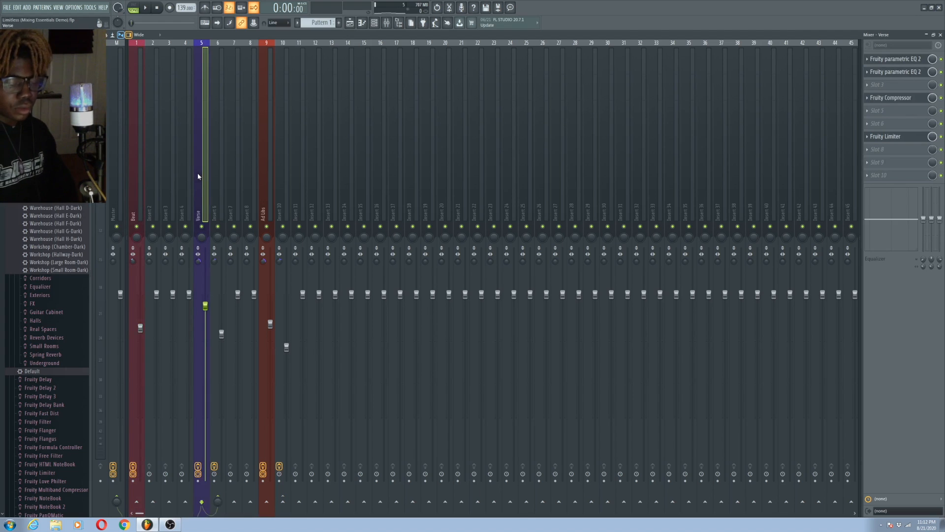
Step: Check the mixer track routing of the Limitless beat and Track2 vocal samples in their channel settings
{"action": "key", "text": "F6"}
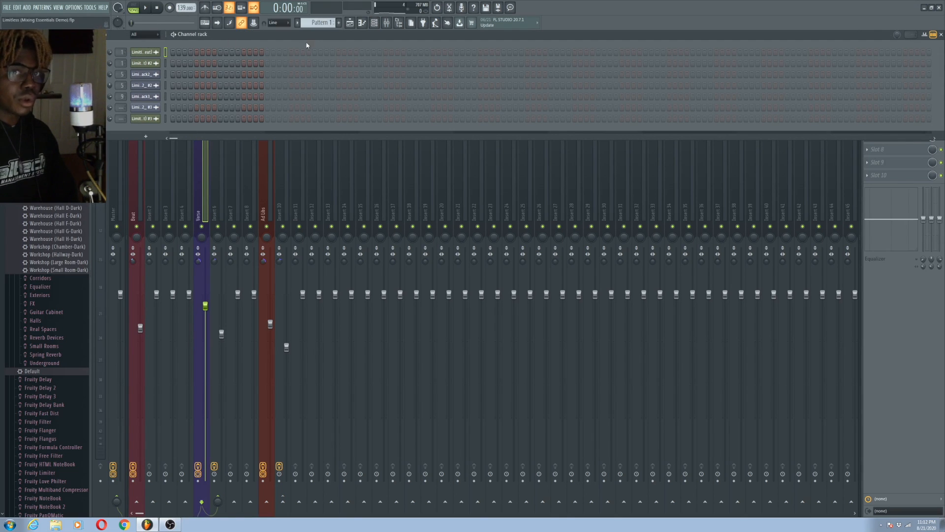
{"action": "key", "text": "F5"}
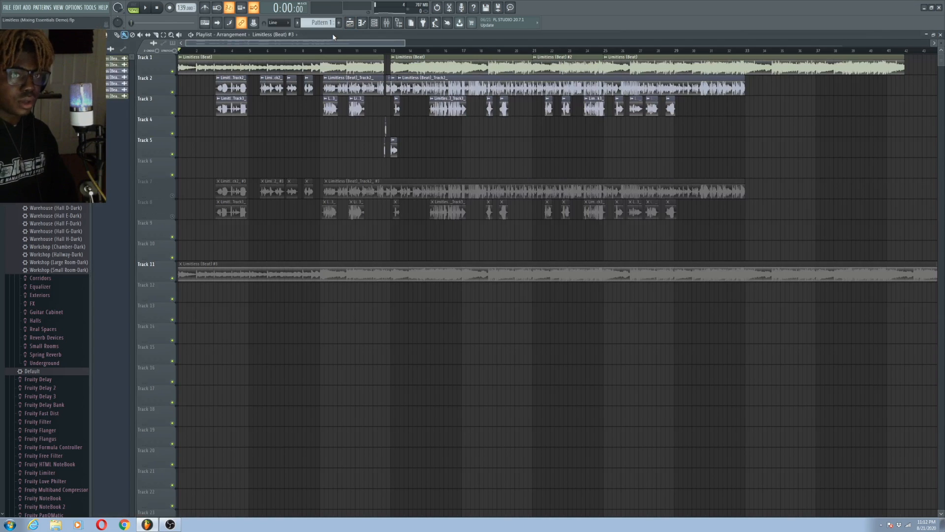
{"action": "key", "text": "F5"}
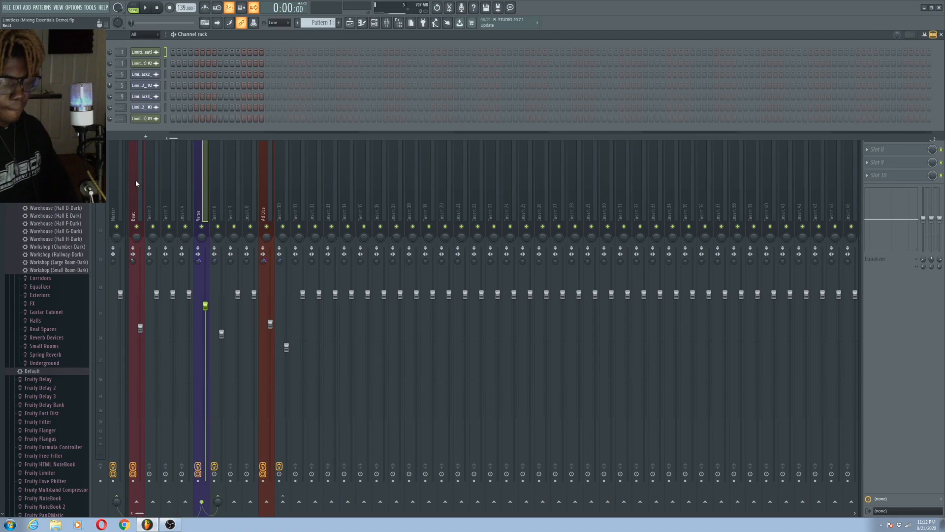
{"action": "key", "text": "F5"}
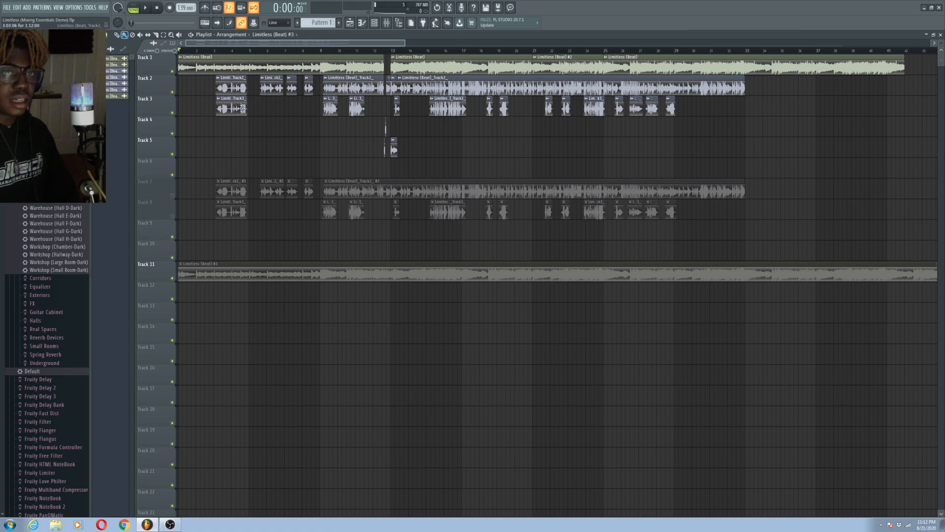
{"action": "double_click", "coordinate": [221, 59]}
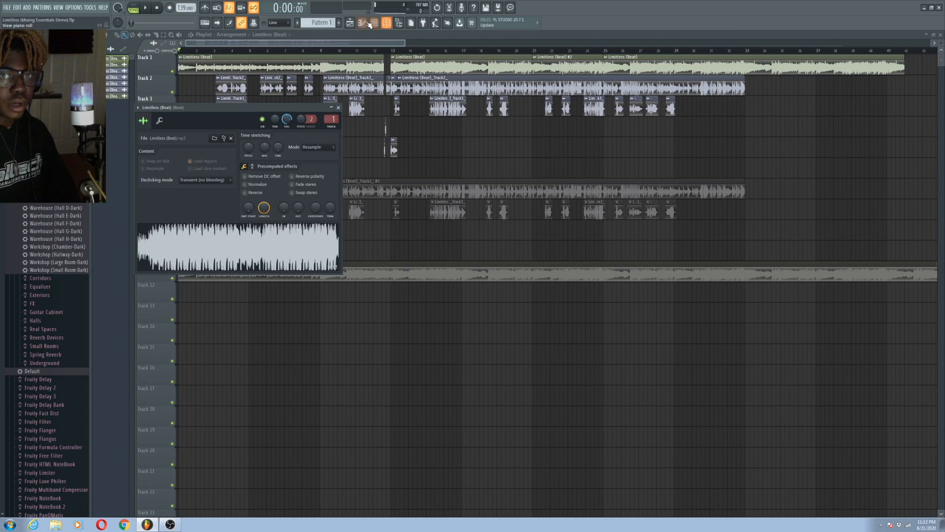
{"action": "left_click", "coordinate": [353, 24]}
{"action": "left_click", "coordinate": [350, 23]}
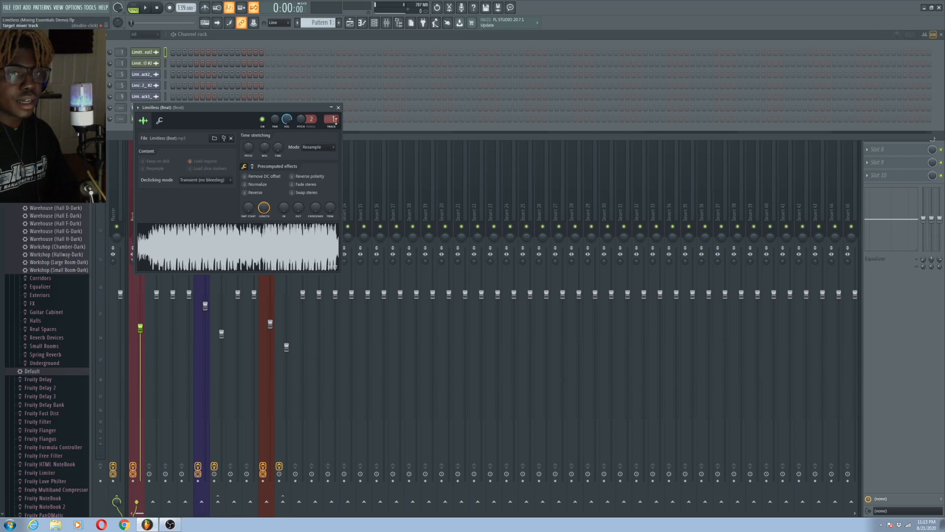
{"action": "left_click", "coordinate": [143, 76]}
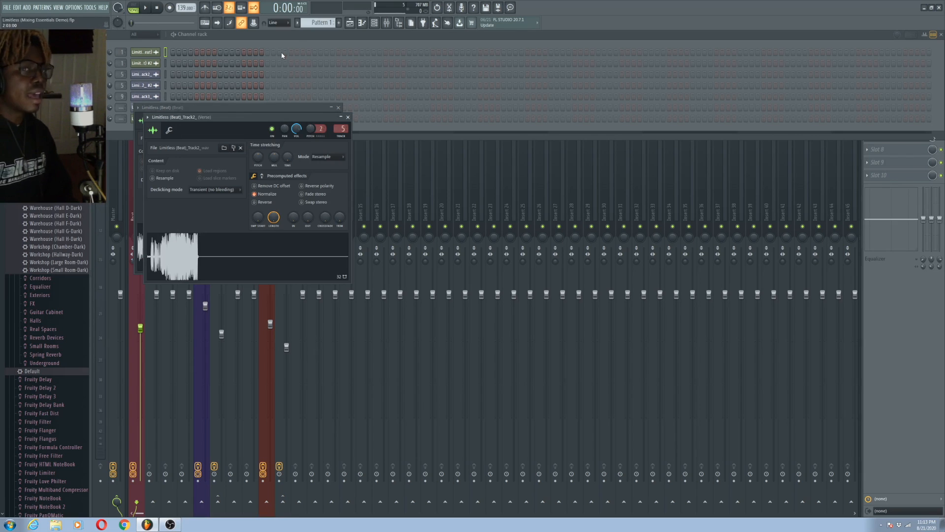
{"action": "left_click", "coordinate": [387, 23]}
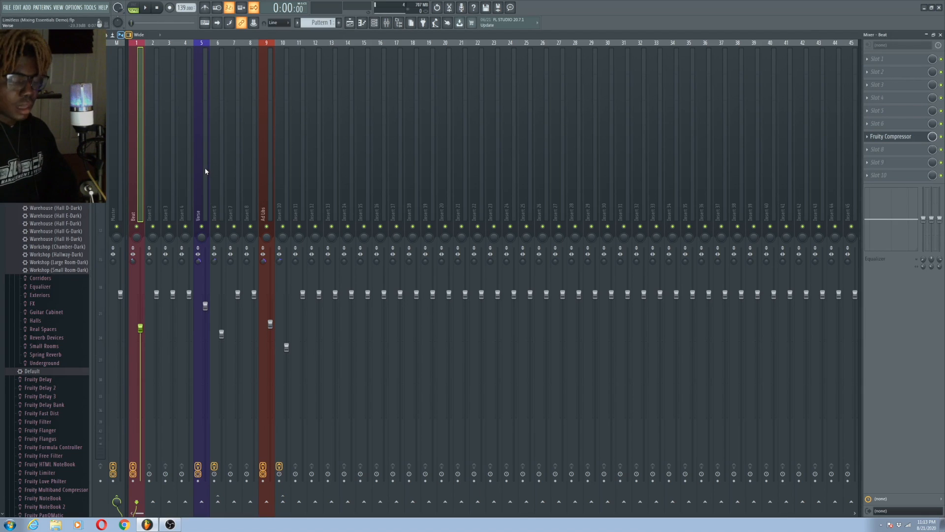
Step: Place the full Limitless (Beat)_Track2_ #3 vocal clip on playlist Track 14 from bar 1 and extend it to about bar 46
{"action": "key", "text": "F5"}
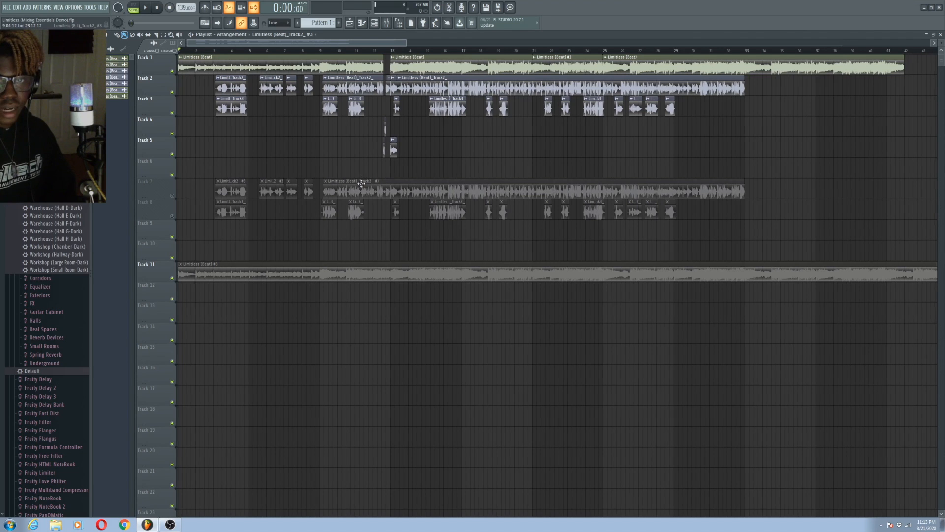
{"action": "left_click_drag", "start_coordinate": [360, 184], "coordinate": [178, 340]}
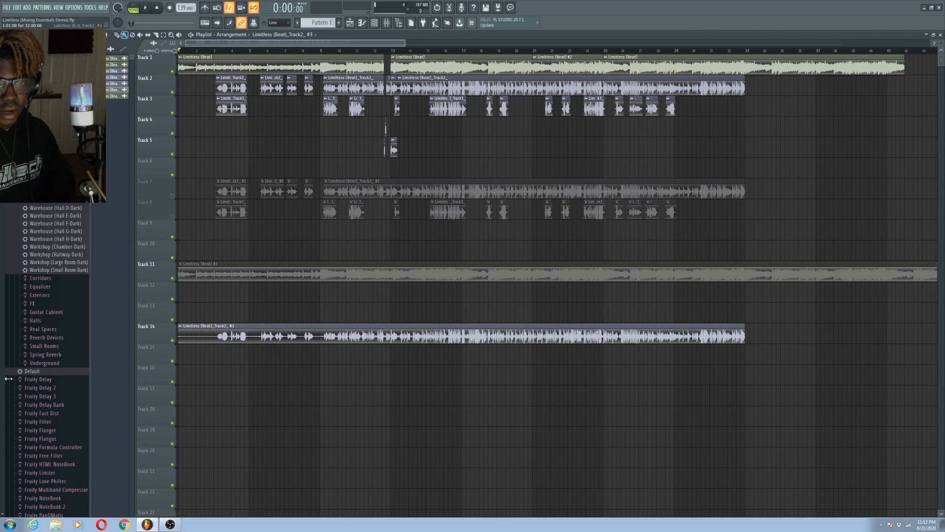
{"action": "left_click_drag", "start_coordinate": [745, 334], "coordinate": [935, 335]}
Step: Move the playhead to the end of the vocals around bar 32, solo Track 14, and stop playback
{"action": "left_click_drag", "start_coordinate": [390, 44], "coordinate": [515, 59]}
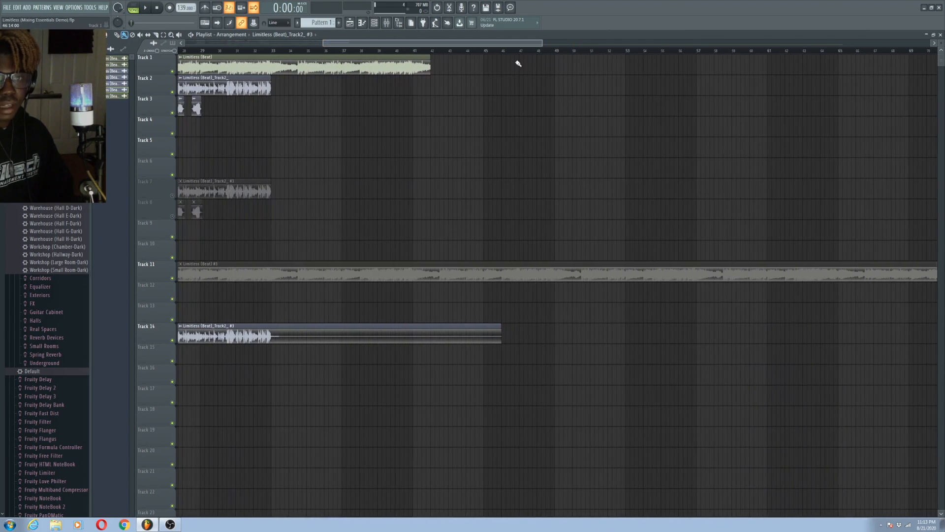
{"action": "left_click", "coordinate": [276, 51]}
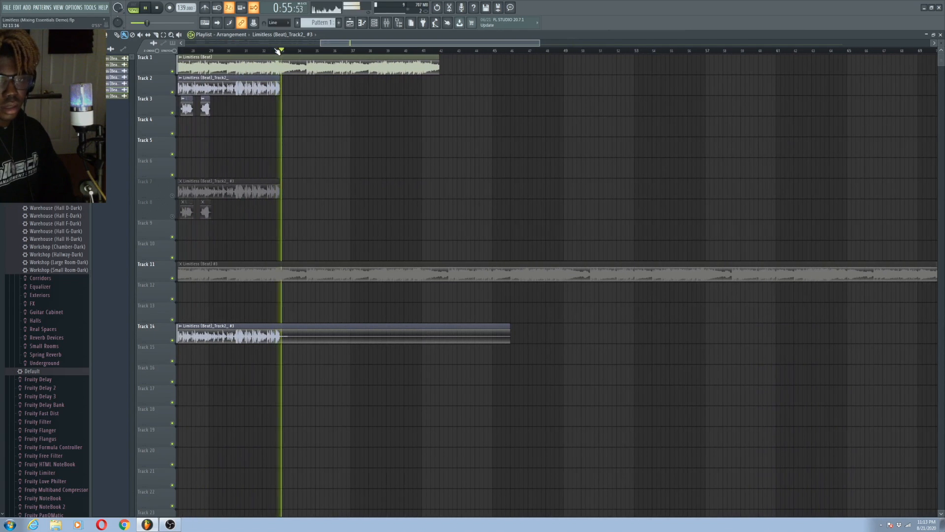
{"action": "right_click", "coordinate": [173, 341]}
{"action": "key", "text": "space"}
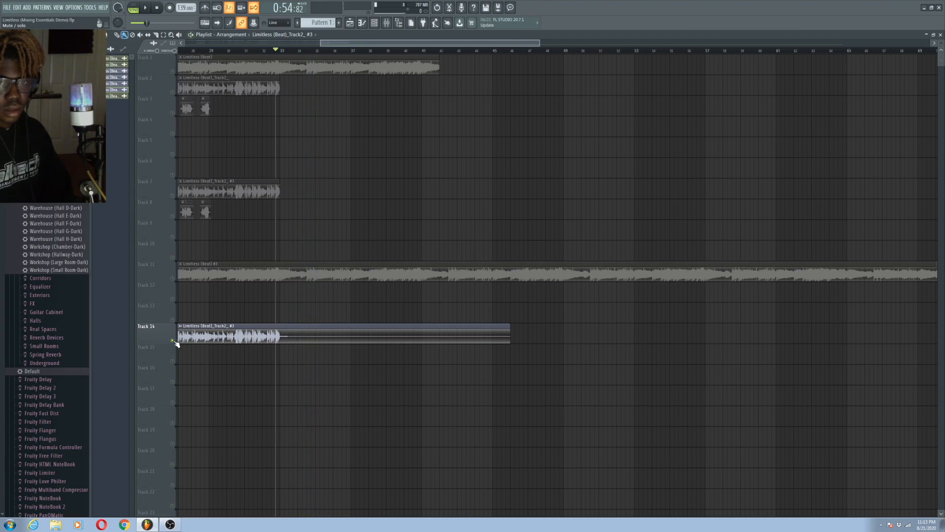
Step: Listen to the soloed Track 14 vocal from within bar 1, and stop playback
{"action": "left_click_drag", "start_coordinate": [369, 43], "coordinate": [236, 43]}
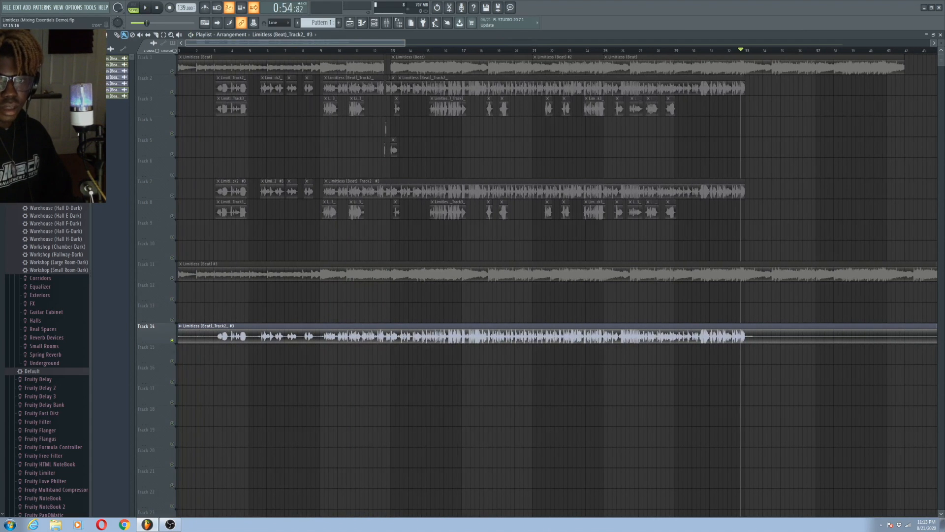
{"action": "left_click", "coordinate": [189, 51]}
{"action": "key", "text": "space"}
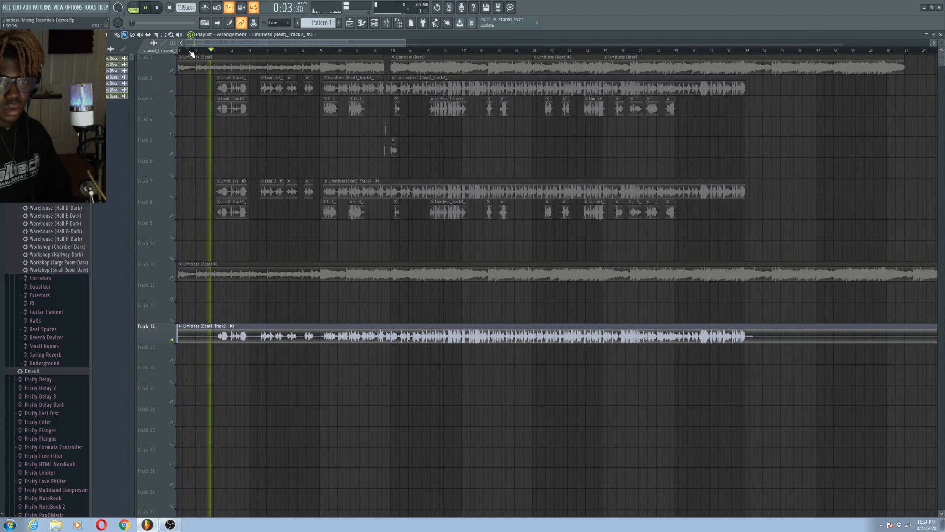
{"action": "key", "text": "space"}
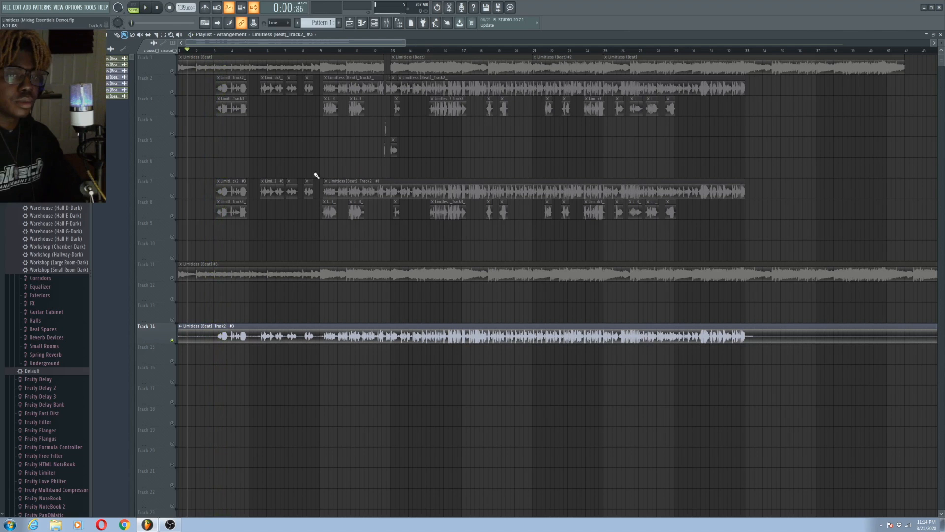
Step: Browse the effect plugins available for empty slot 9 on the Verse mixer track, including the Misc category
{"action": "left_click", "coordinate": [395, 25]}
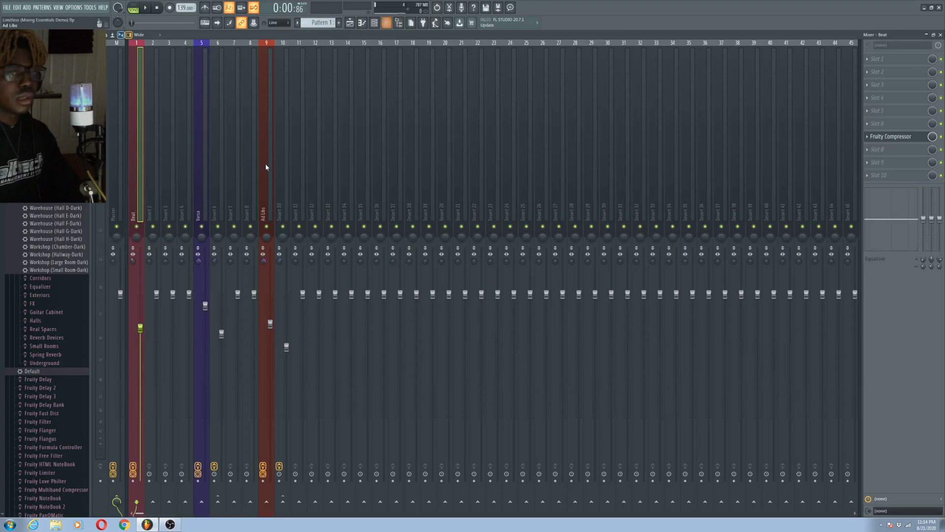
{"action": "left_click", "coordinate": [205, 180]}
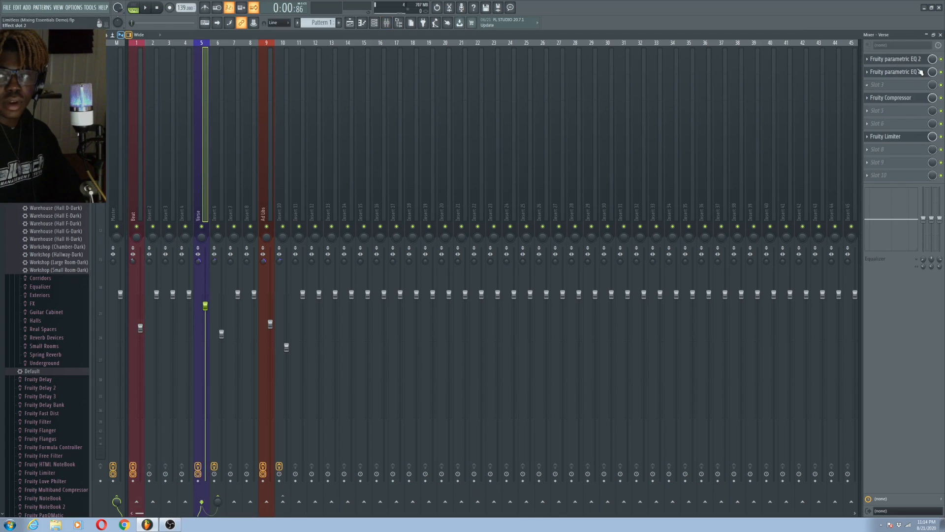
{"action": "left_click", "coordinate": [883, 166]}
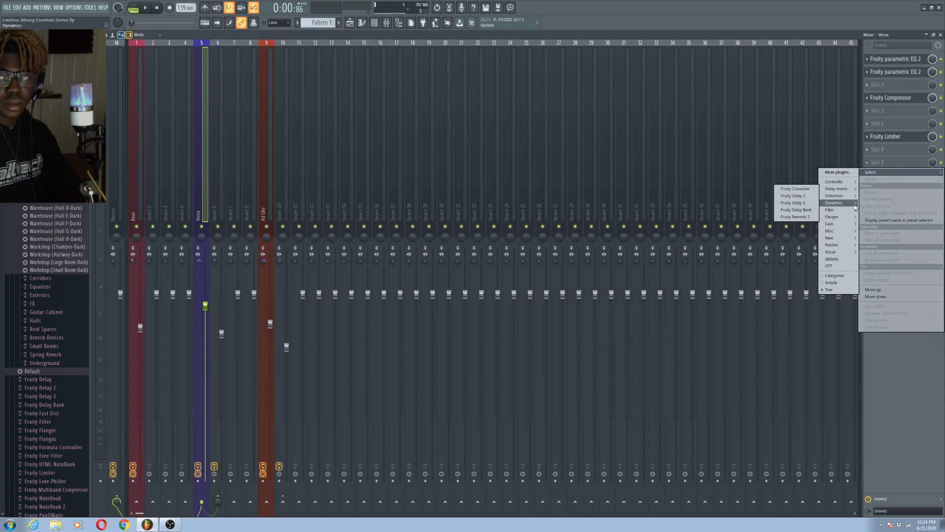
{"action": "mouse_move", "coordinate": [843, 233]}
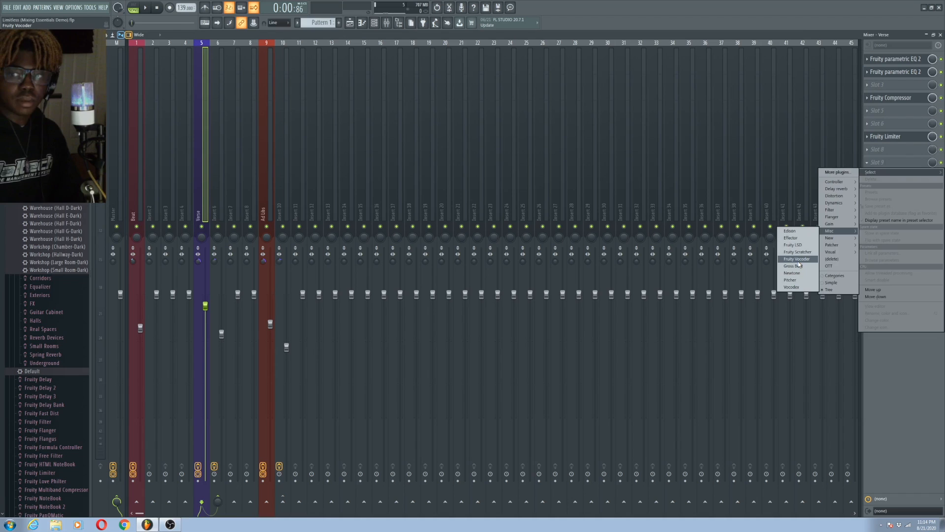
{"action": "left_click", "coordinate": [899, 63]}
Step: Open the first Fruity parametric EQ 2 on the Verse track, view its preset list, and start playback
{"action": "left_click", "coordinate": [899, 60]}
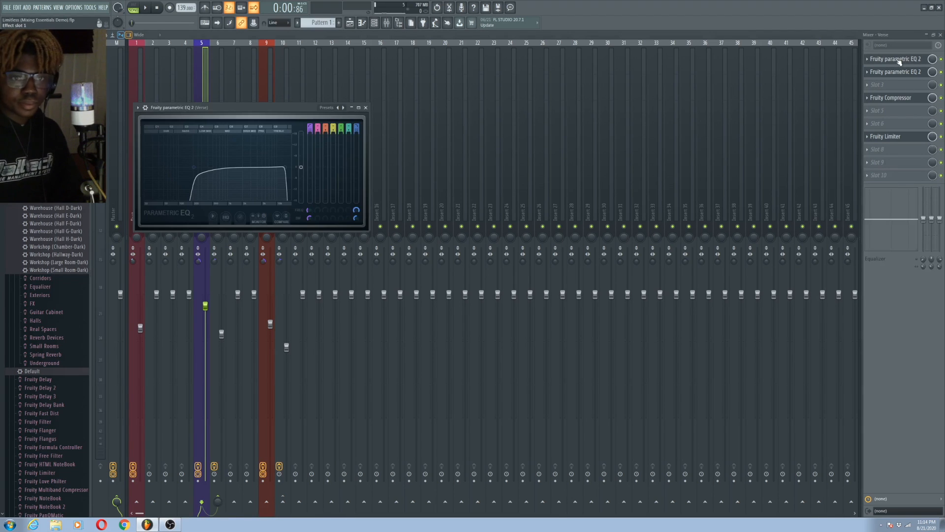
{"action": "left_click", "coordinate": [327, 108]}
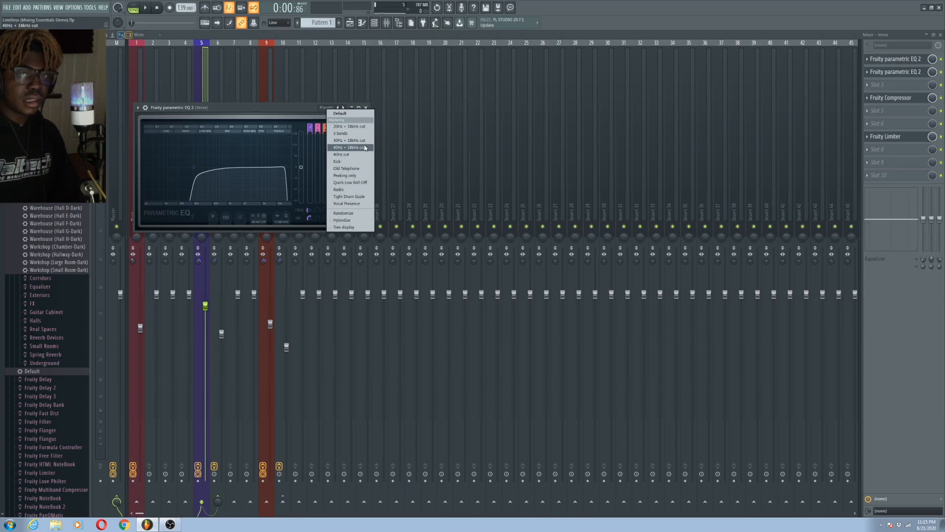
{"action": "left_click", "coordinate": [292, 114]}
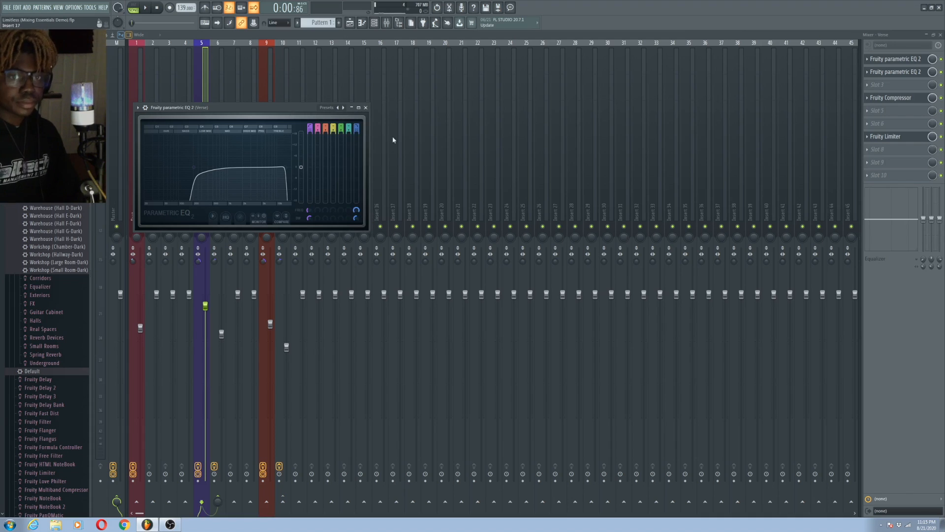
{"action": "key", "text": "space"}
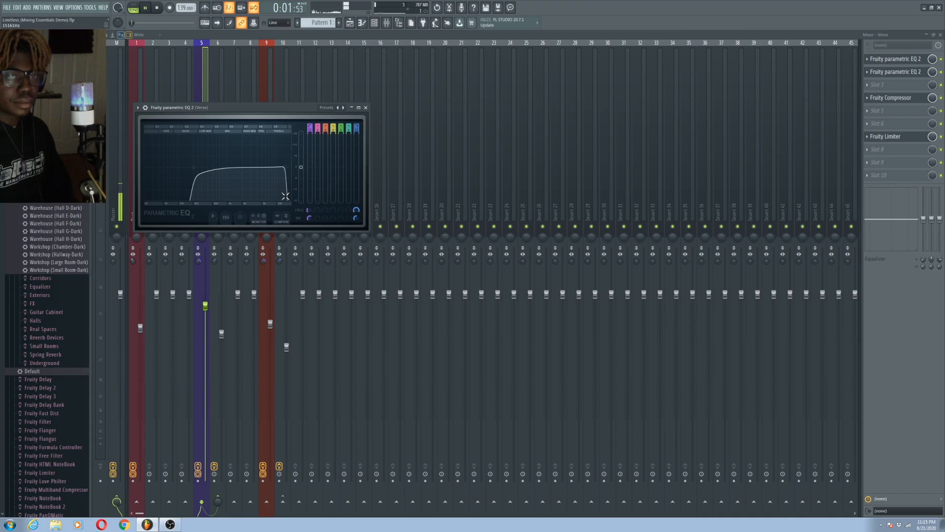
Step: Close the first Verse EQ, play the soloed Track 14 briefly, and stop playback
{"action": "key", "text": "space"}
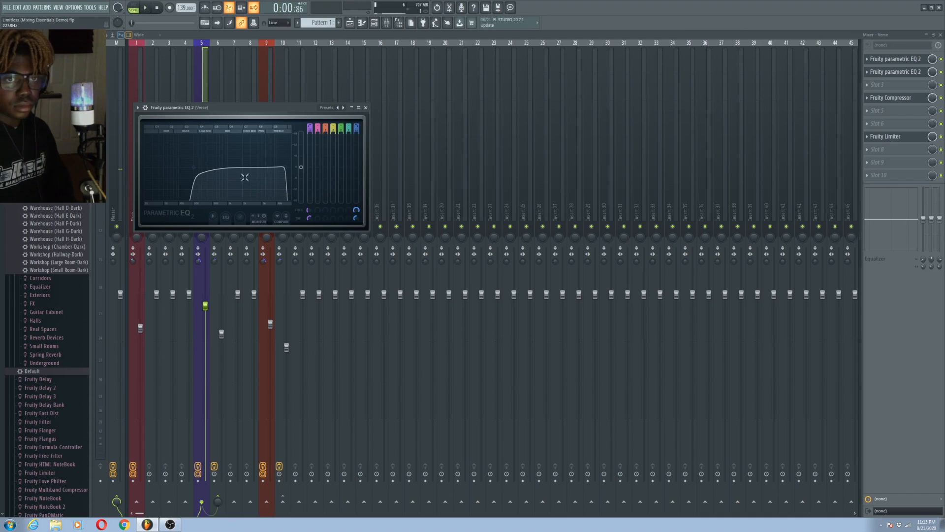
{"action": "key", "text": "Escape"}
{"action": "key", "text": "space"}
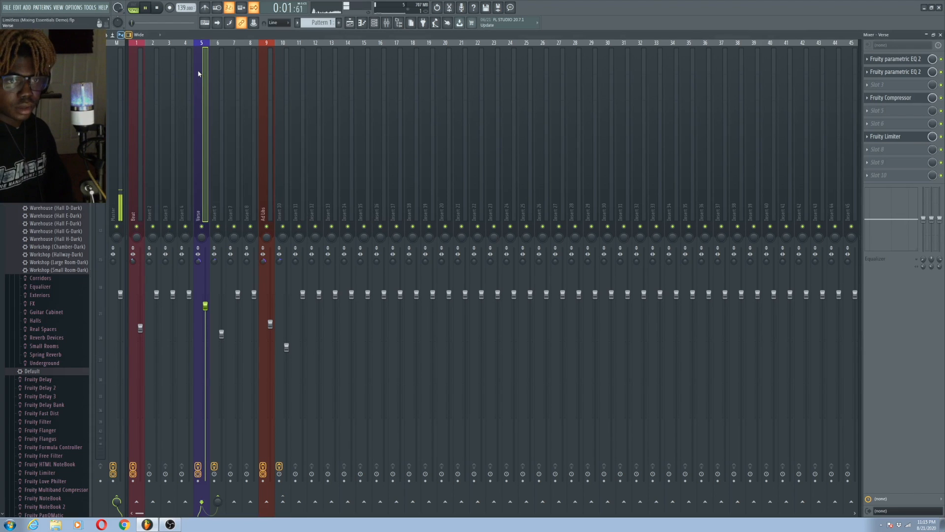
{"action": "key", "text": "space"}
Step: Mute Track 14 and unmute Track 2 in the playlist, and check the playback in the mixer
{"action": "key", "text": "F5"}
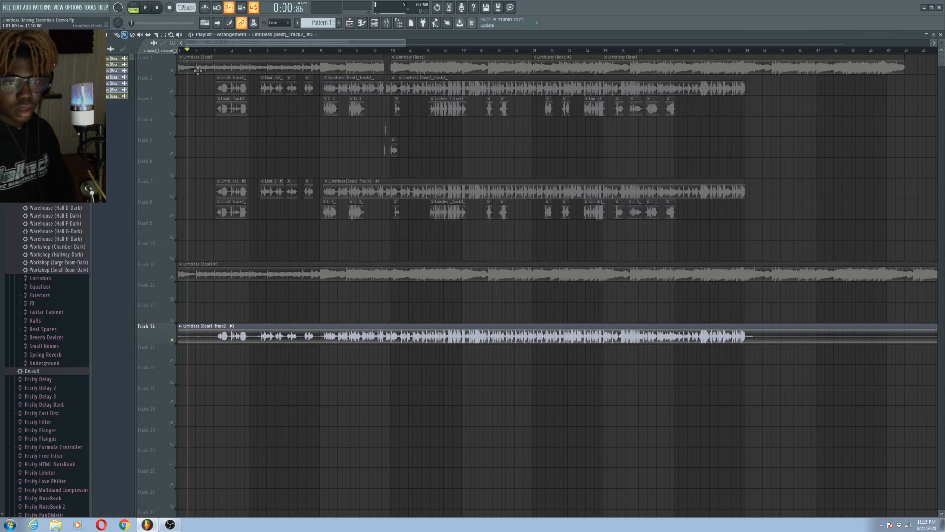
{"action": "left_click", "coordinate": [172, 340]}
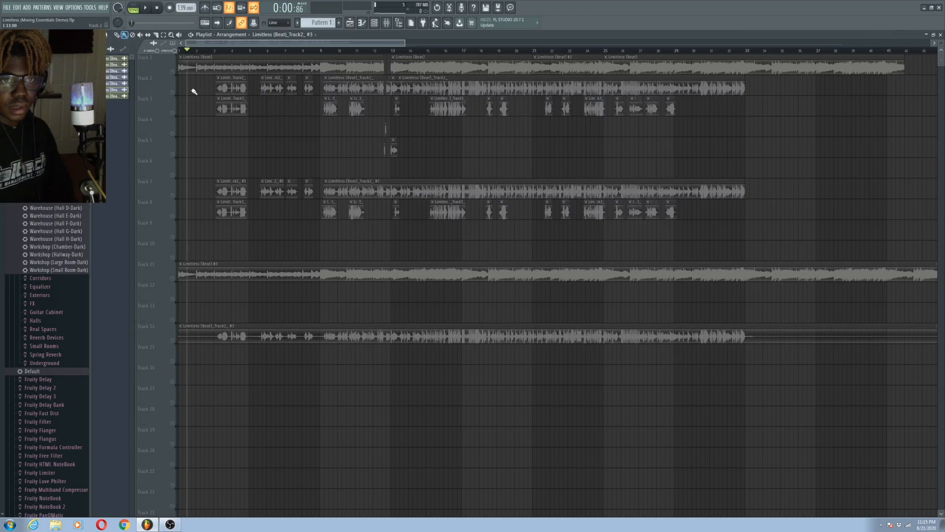
{"action": "left_click", "coordinate": [173, 93]}
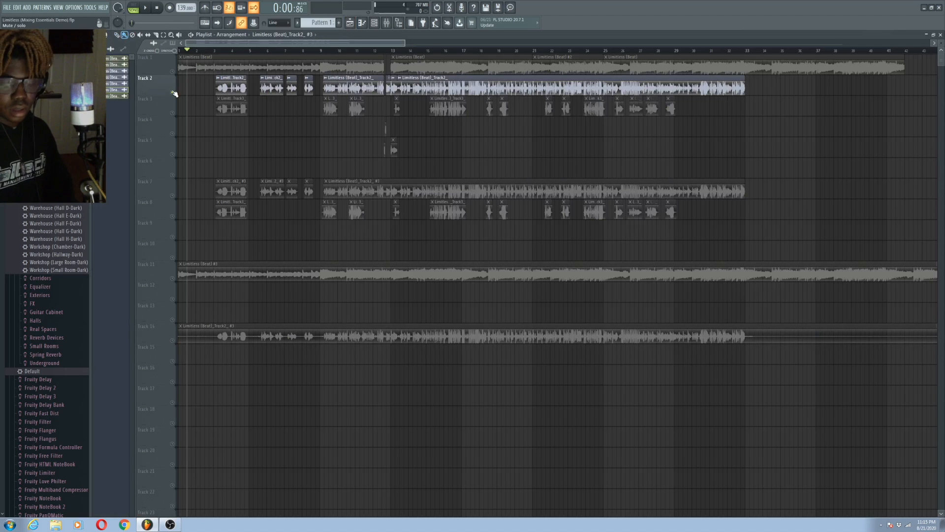
{"action": "key", "text": "F9"}
{"action": "key", "text": "space"}
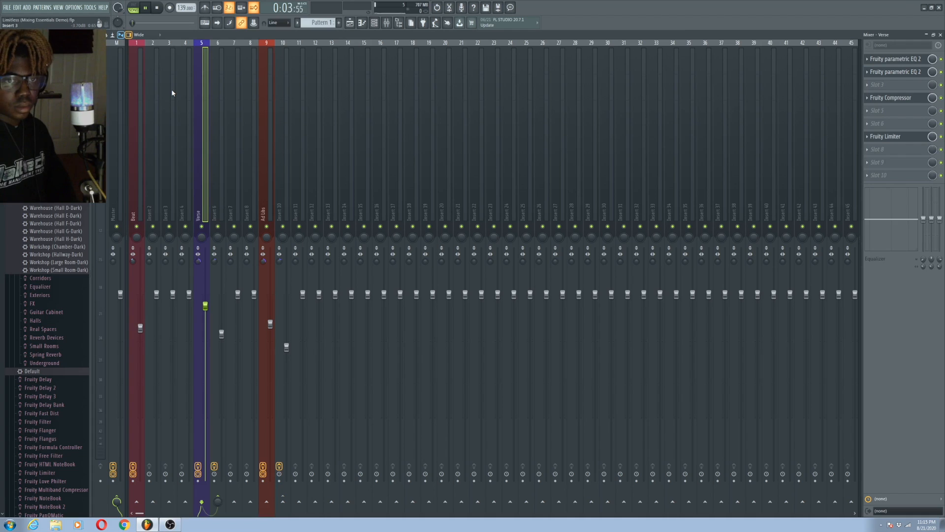
{"action": "key", "text": "space"}
Step: Extend the start of the first vocal clip on Track 2 back to bar 1, and listen to it briefly
{"action": "key", "text": "F5"}
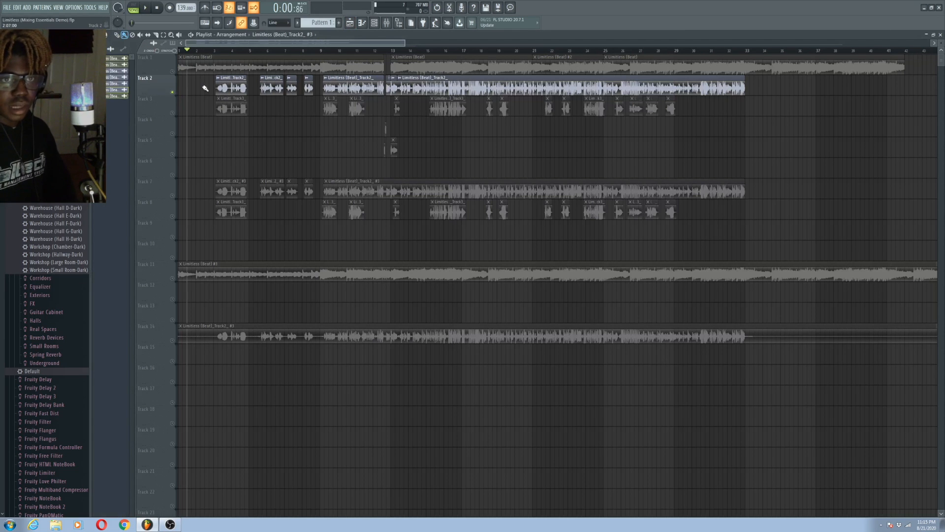
{"action": "left_click_drag", "start_coordinate": [215, 89], "coordinate": [178, 90]}
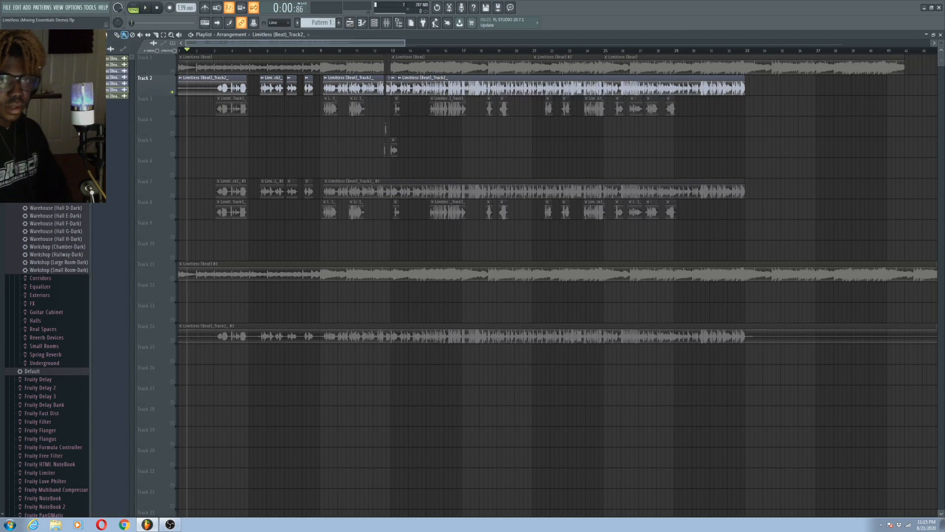
{"action": "key", "text": "space"}
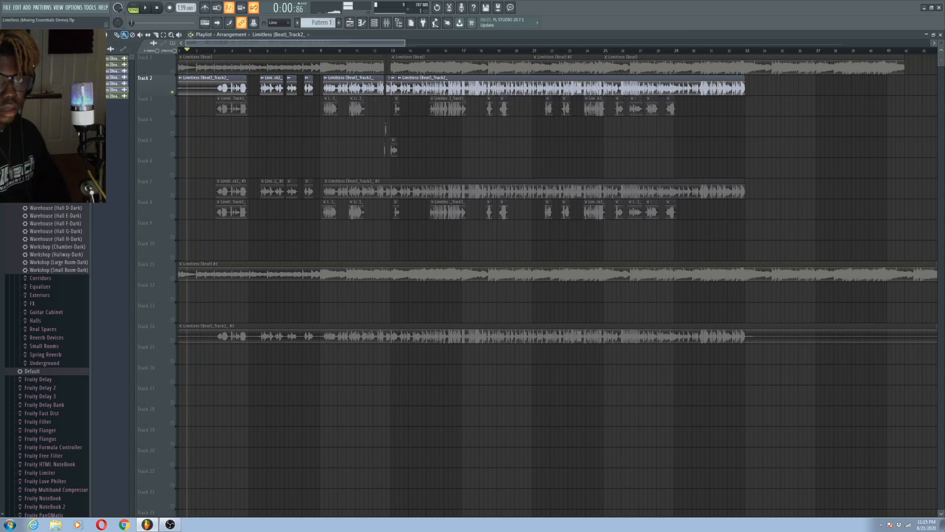
{"action": "key", "text": "space"}
Step: Open the first Fruity parametric EQ 2 on the Verse mixer track and lower band 1's high-pass frequency during playback
{"action": "left_click", "coordinate": [386, 23]}
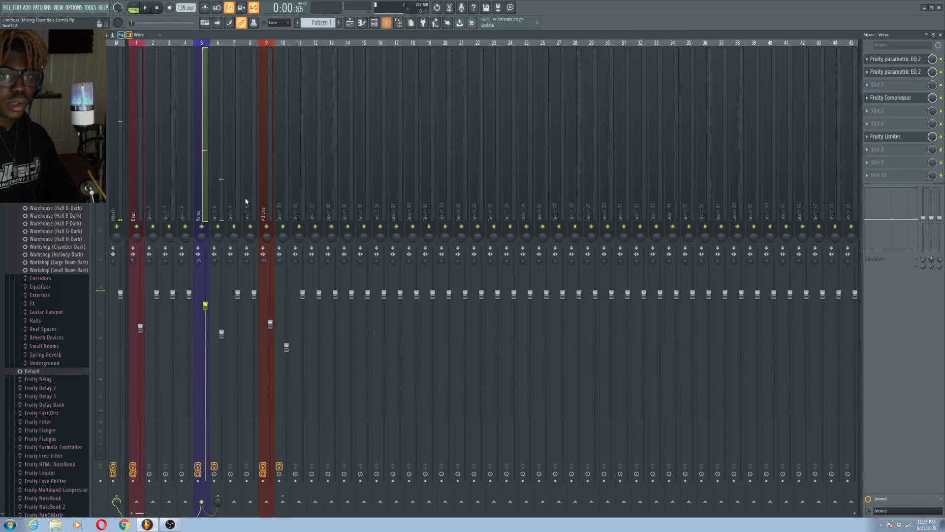
{"action": "left_click", "coordinate": [894, 59]}
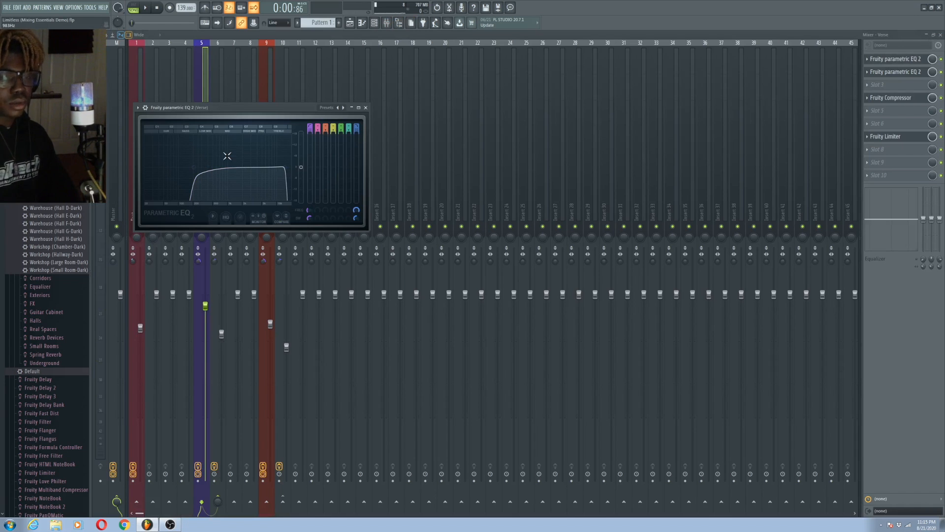
{"action": "key", "text": "space"}
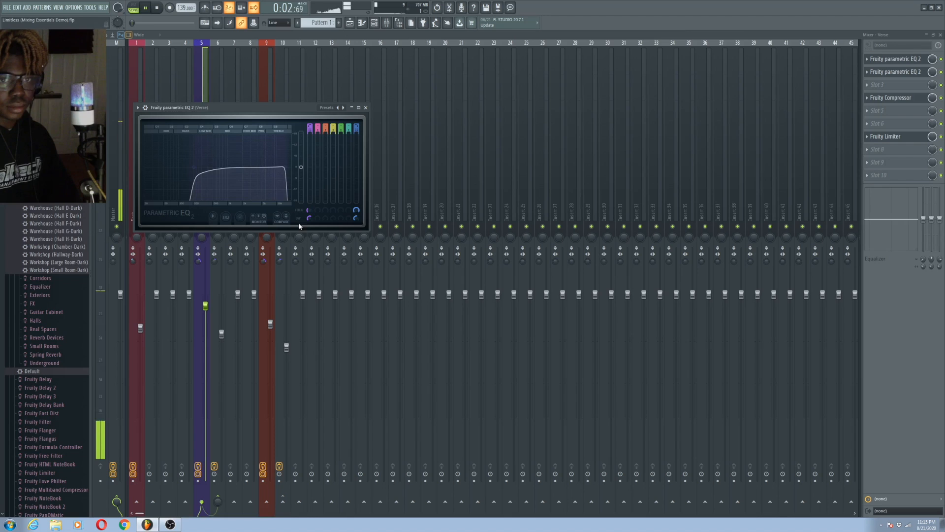
{"action": "left_click_drag", "start_coordinate": [308, 211], "coordinate": [309, 222]}
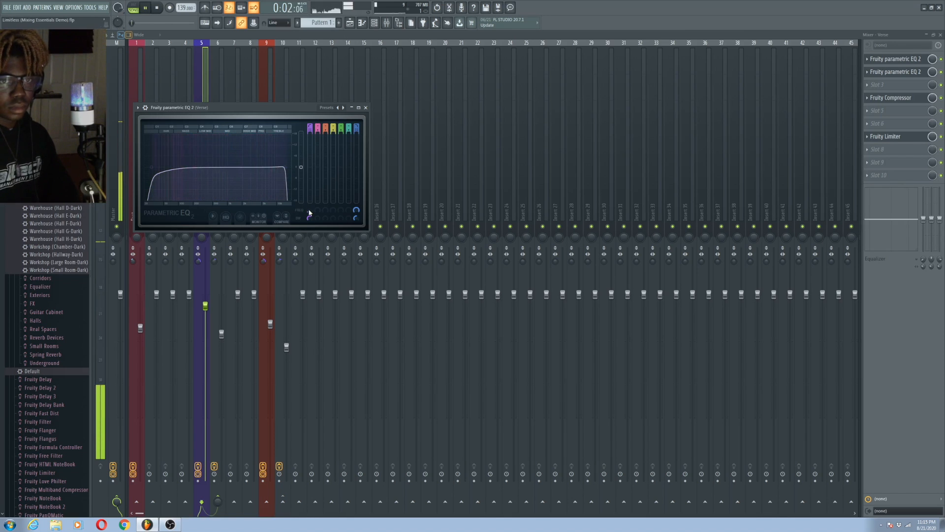
{"action": "key", "text": "space"}
Step: Raise band 1's high-pass frequency to about 197 Hz while listening to the vocal, and adjust its bandwidth
{"action": "left_click_drag", "start_coordinate": [309, 211], "coordinate": [309, 197]}
{"action": "key", "text": "space"}
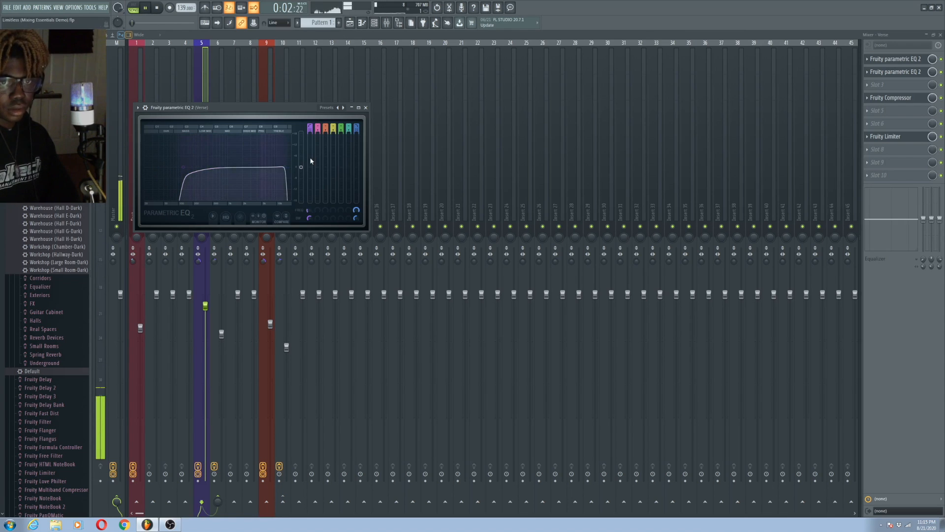
{"action": "left_click_drag", "start_coordinate": [307, 210], "coordinate": [306, 208]}
{"action": "key", "text": "space"}
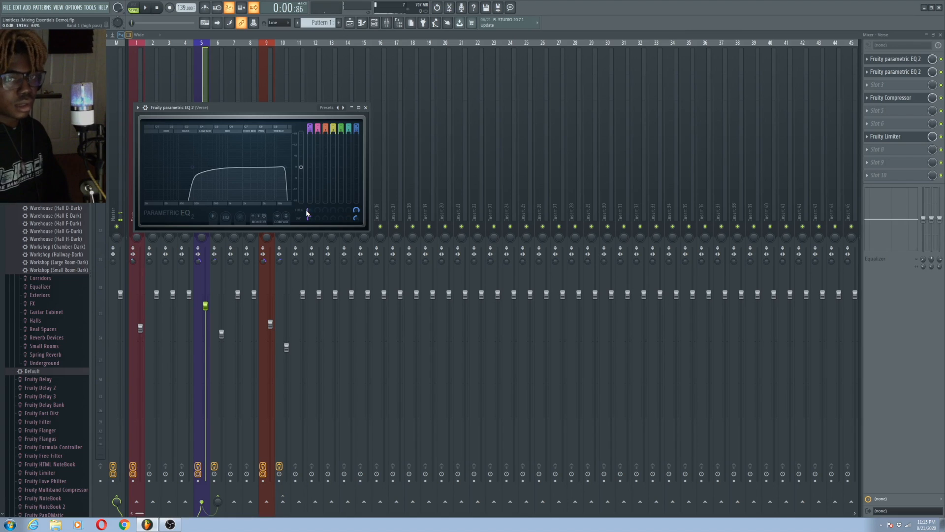
{"action": "left_click_drag", "start_coordinate": [199, 163], "coordinate": [193, 167]}
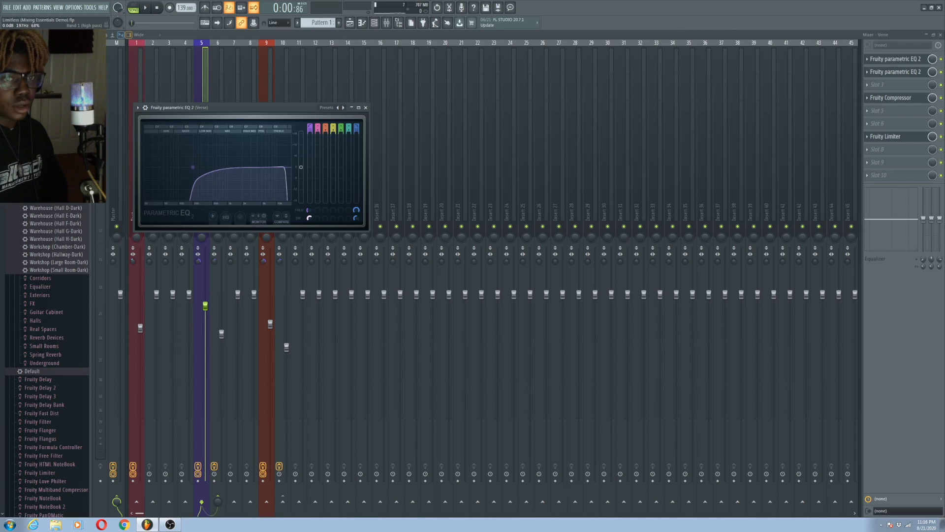
{"action": "left_click_drag", "start_coordinate": [309, 218], "coordinate": [309, 218]}
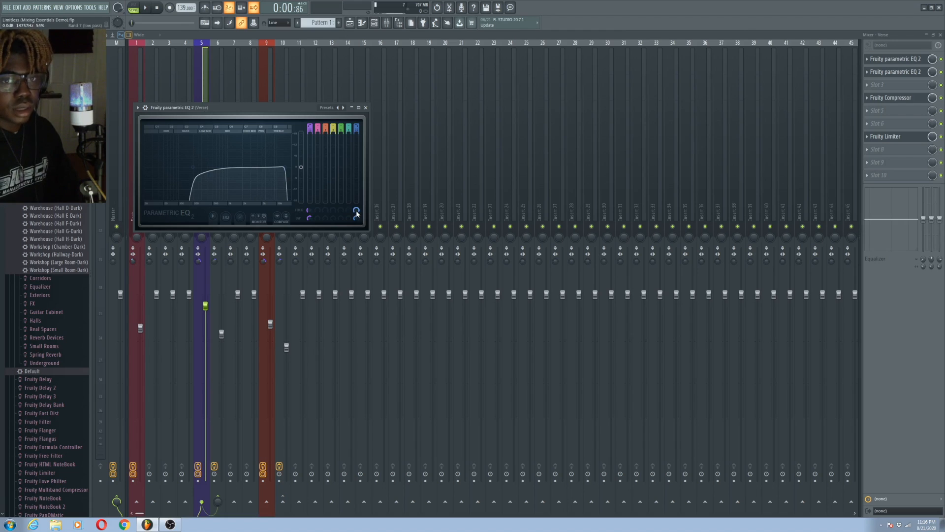
Step: Try a lower low-pass frequency on band 7 during playback, and raise it back up
{"action": "scroll", "coordinate": [357, 214], "scroll_direction": "down", "scroll_amount": 3}
{"action": "key", "text": "space"}
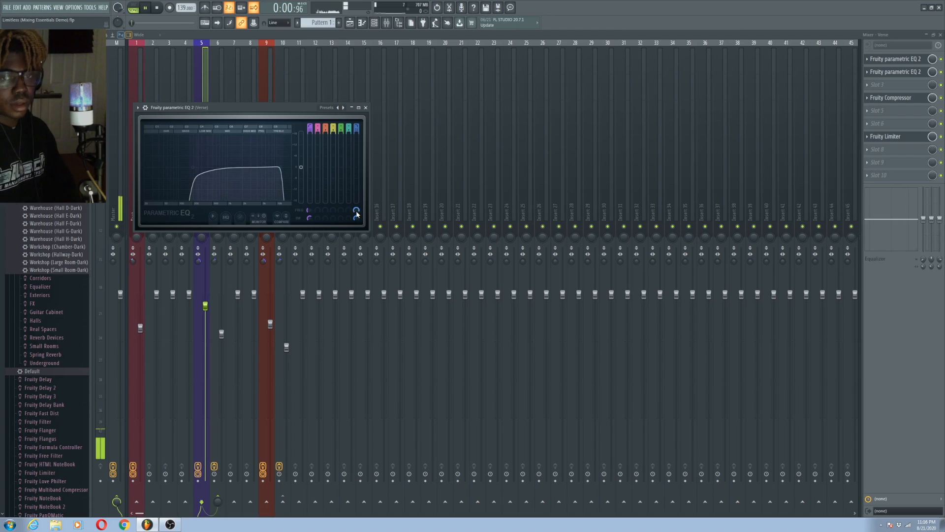
{"action": "mouse_move", "coordinate": [357, 214]}
{"action": "left_mouse_down"}
{"action": "mouse_move", "coordinate": [357, 246]}
{"action": "mouse_move", "coordinate": [359, 209]}
{"action": "left_mouse_up"}
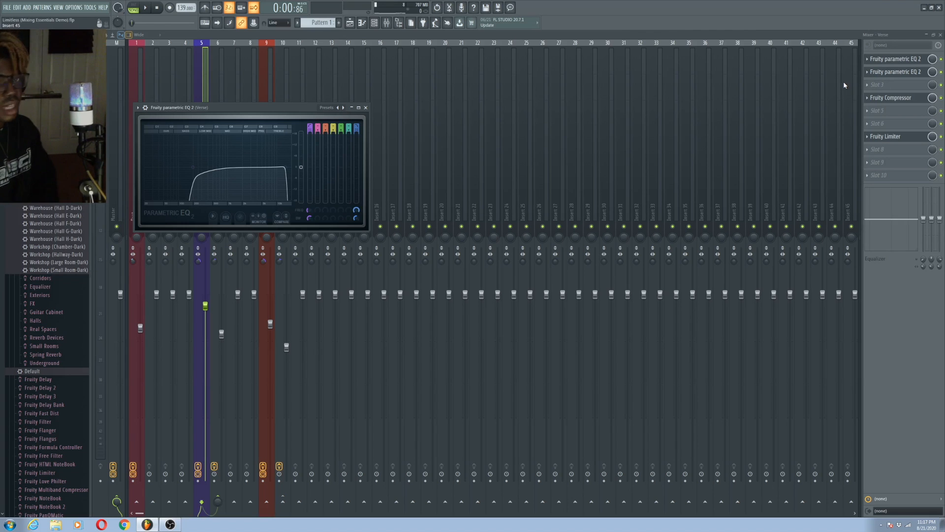
Step: Adjust band 1's bandwidth in the second Fruity parametric EQ 2 on the Verse track, and start playback
{"action": "left_click", "coordinate": [903, 74]}
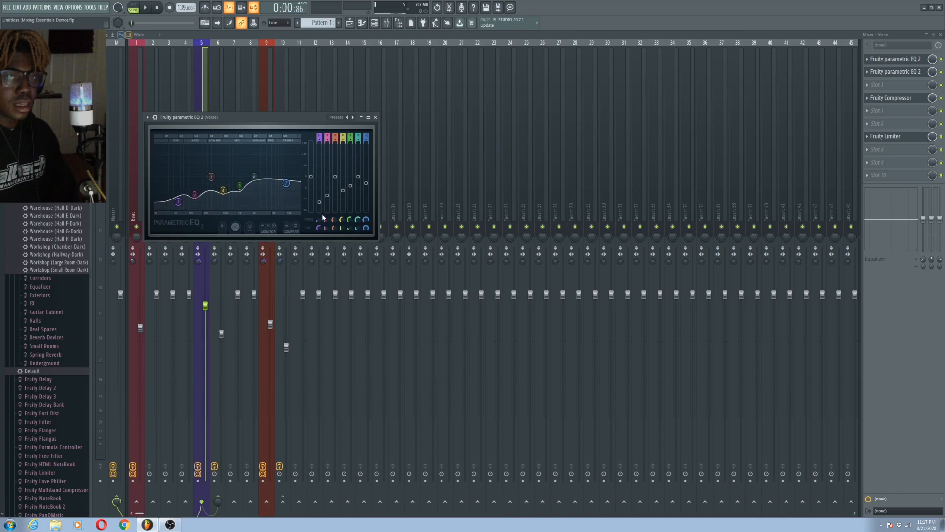
{"action": "left_click_drag", "start_coordinate": [320, 228], "coordinate": [321, 214]}
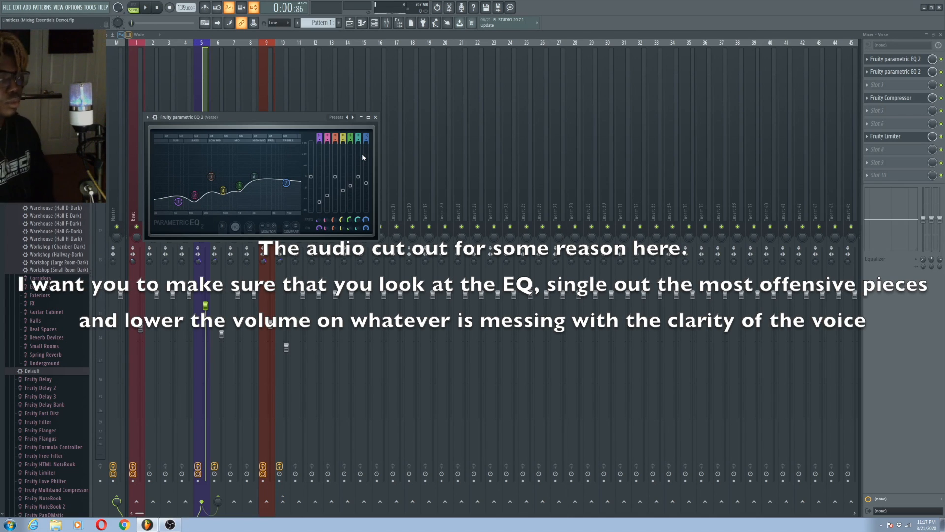
{"action": "key", "text": "space"}
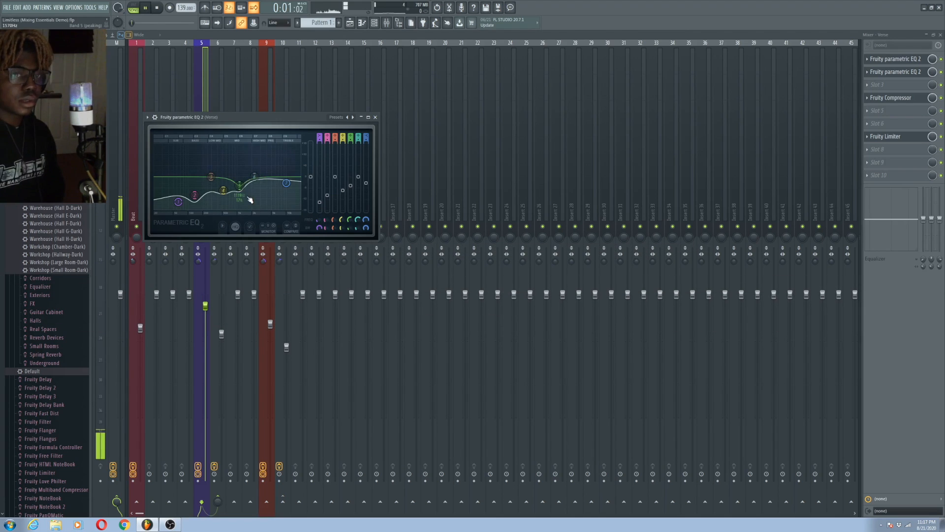
Step: Compare the Verse vocal with the second EQ bypassed and enabled, and stop playback
{"action": "left_click", "coordinate": [941, 73]}
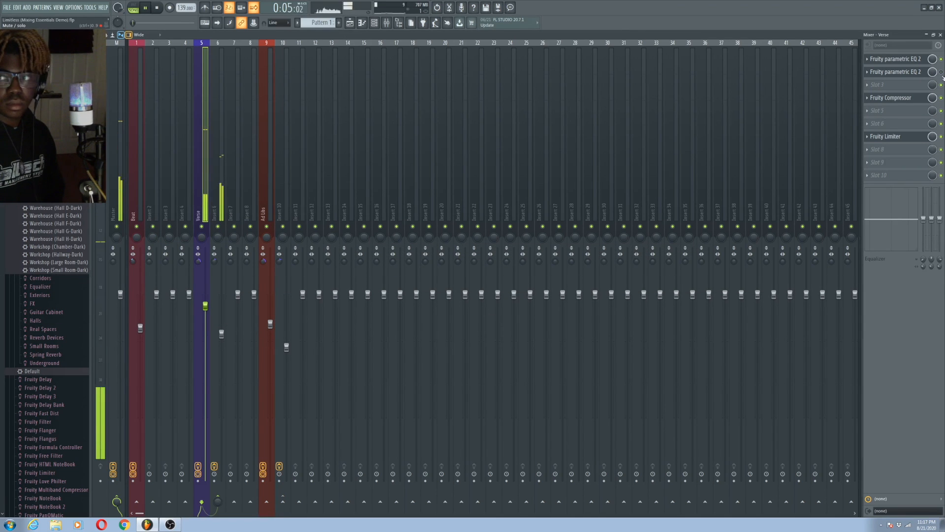
{"action": "key", "text": "space"}
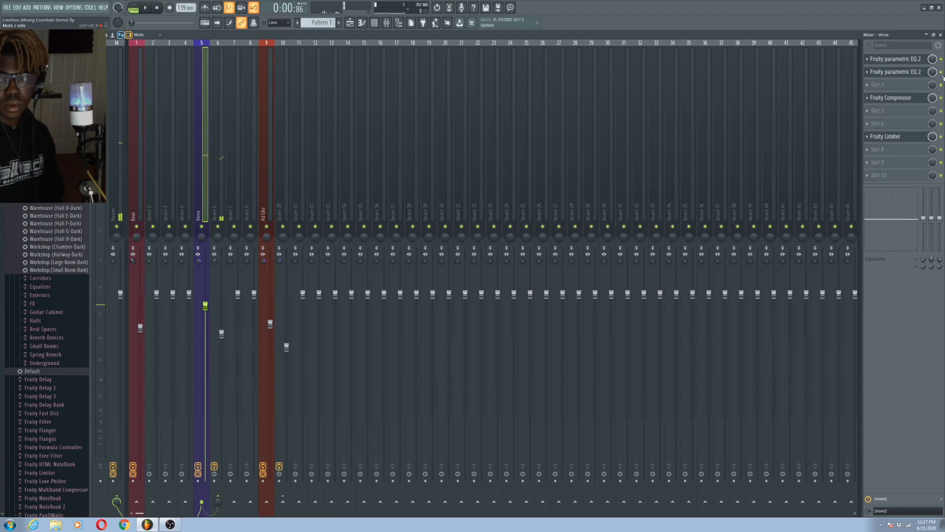
{"action": "key", "text": "space"}
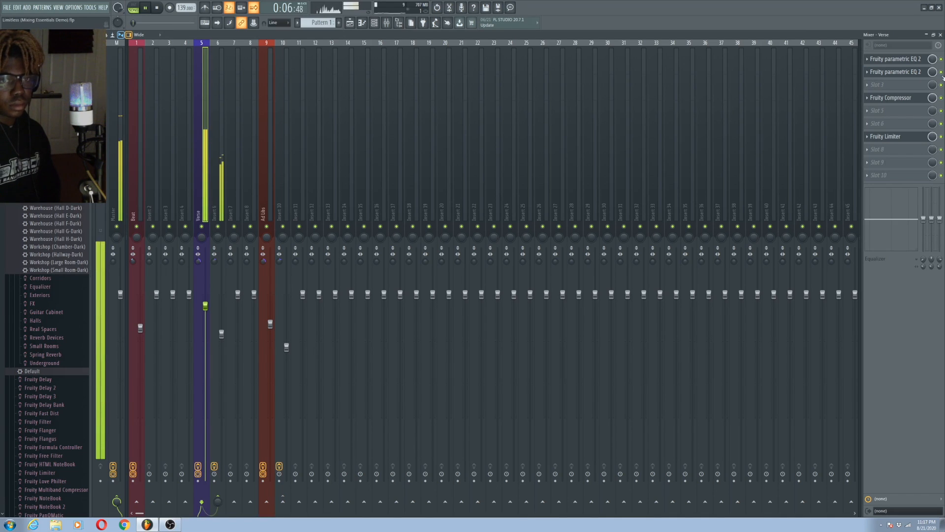
{"action": "key", "text": "space"}
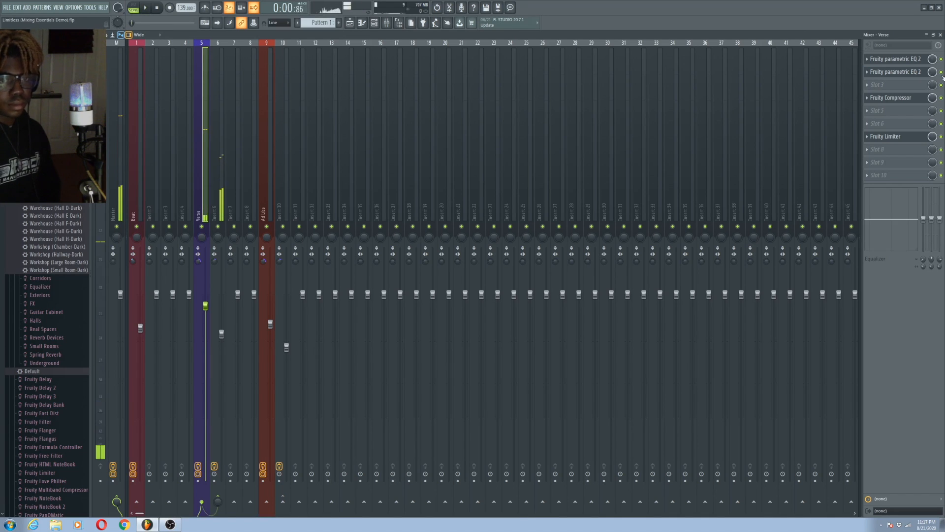
Step: Set band 6 of the second Verse EQ to about 3258 Hz and lower its level to about -3.4 dB
{"action": "left_click", "coordinate": [917, 74]}
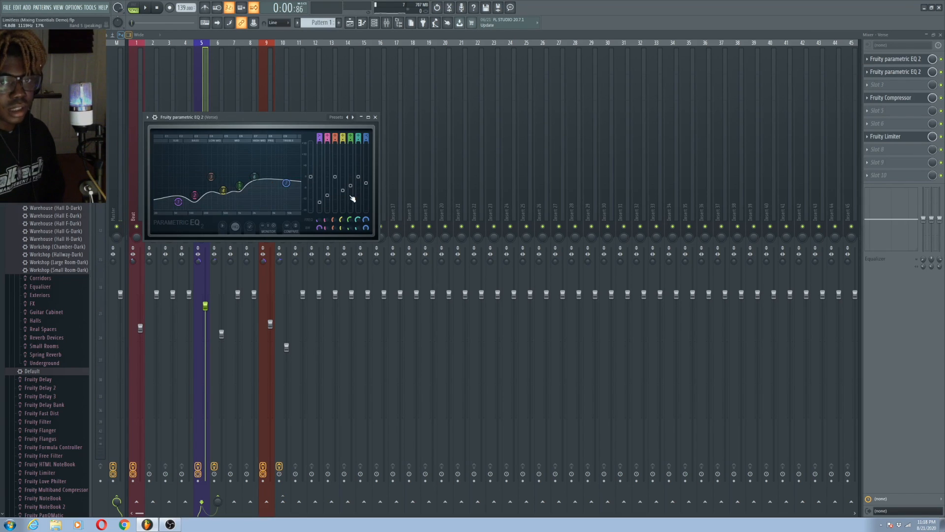
{"action": "left_click_drag", "start_coordinate": [358, 222], "coordinate": [358, 219]}
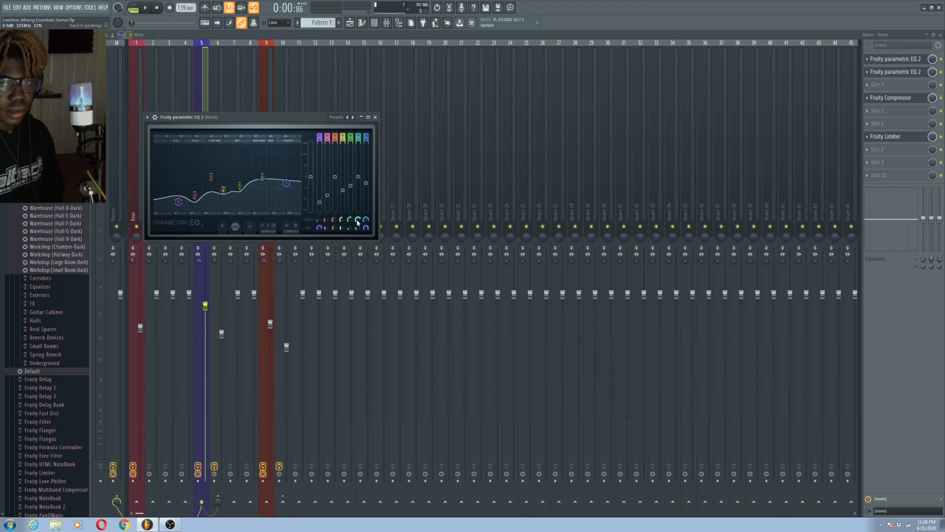
{"action": "left_click_drag", "start_coordinate": [360, 179], "coordinate": [361, 184]}
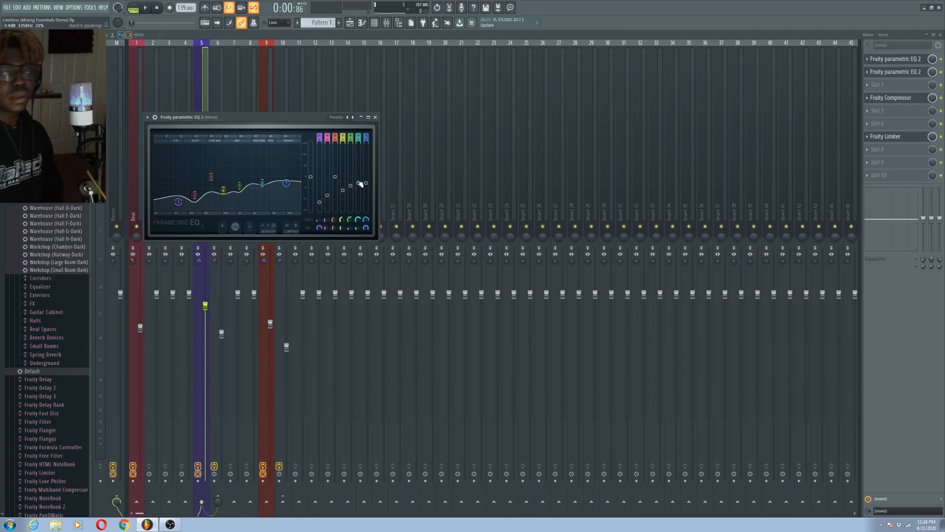
Step: Browse the Misc plugins for empty slot 9 on the Verse track, and dismiss the list without choosing one
{"action": "left_click", "coordinate": [879, 170]}
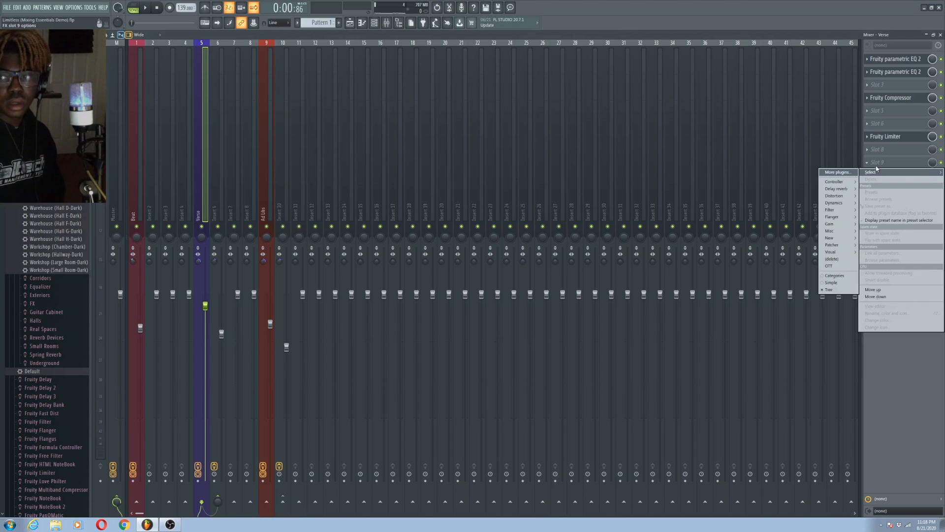
{"action": "mouse_move", "coordinate": [831, 231]}
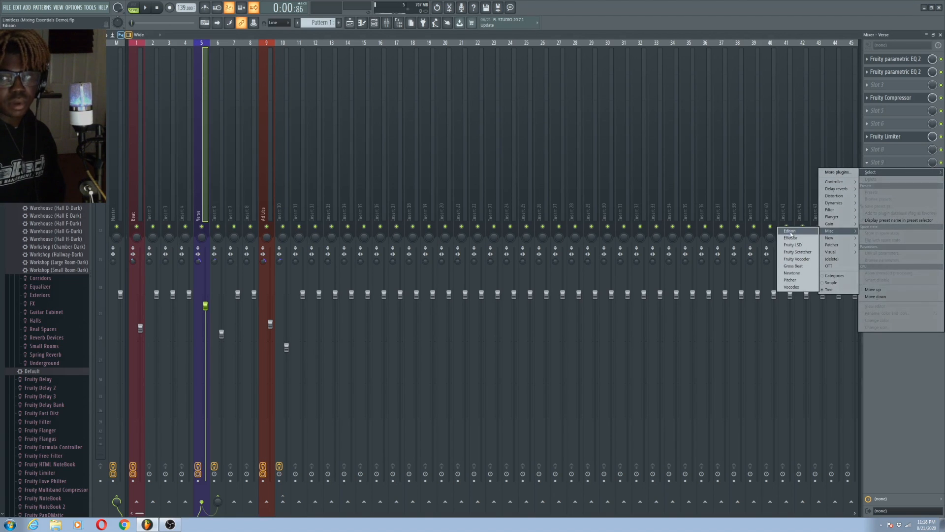
{"action": "left_click", "coordinate": [900, 121]}
Step: Reopen the second EQ on the Verse track and listen to the vocal through it
{"action": "left_click", "coordinate": [895, 72]}
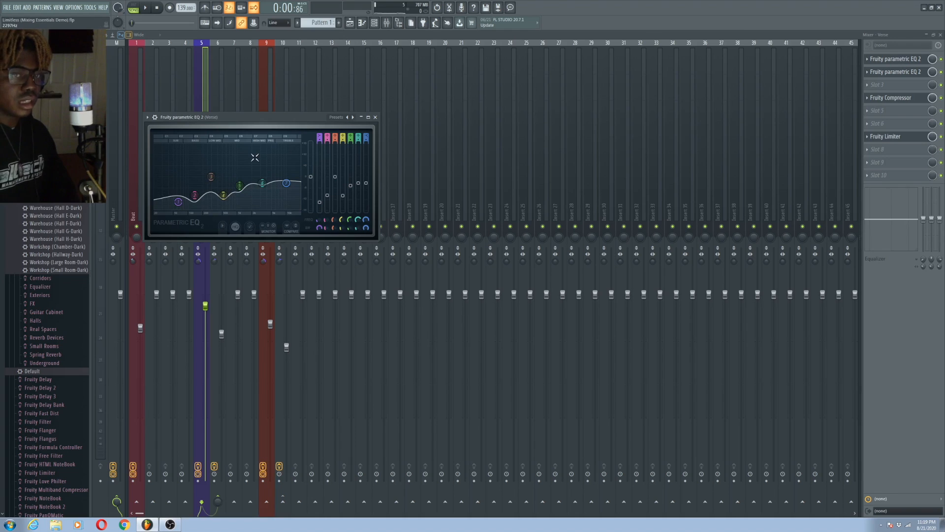
{"action": "key", "text": "space"}
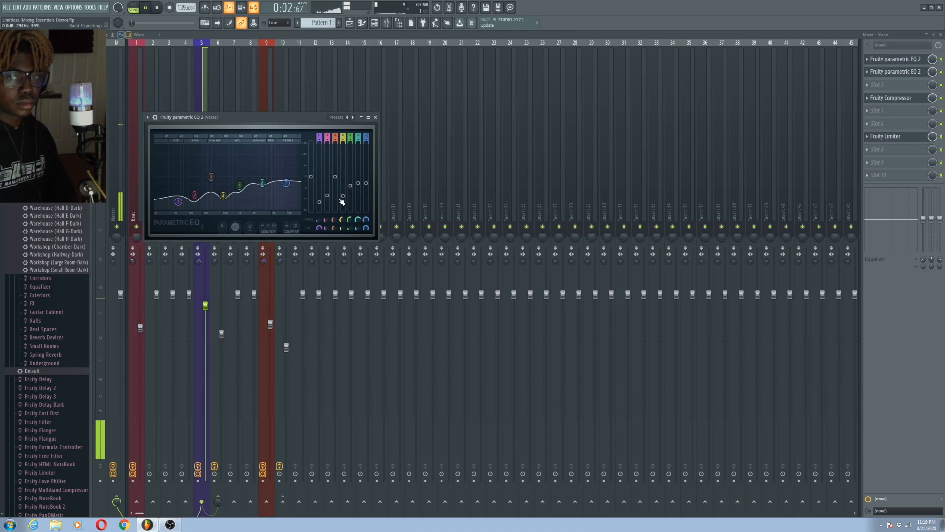
{"action": "key", "text": "space"}
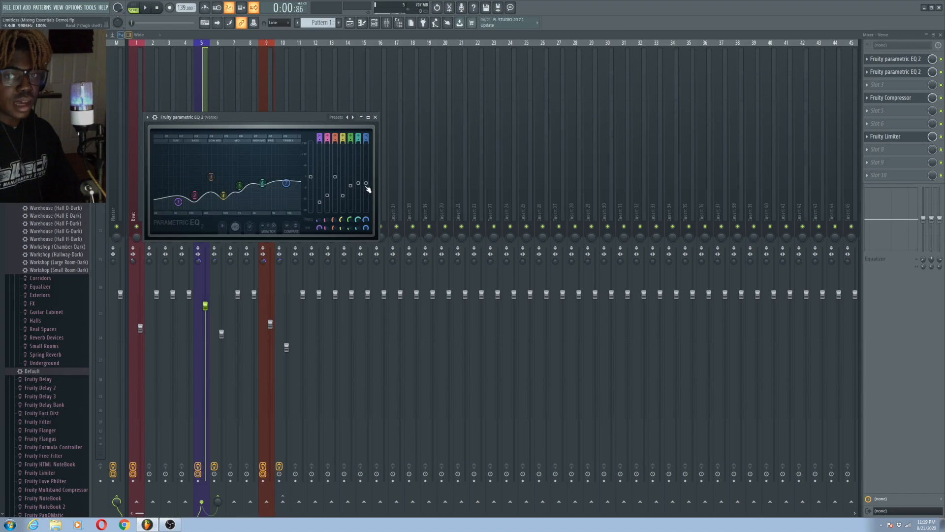
{"action": "key", "text": "space"}
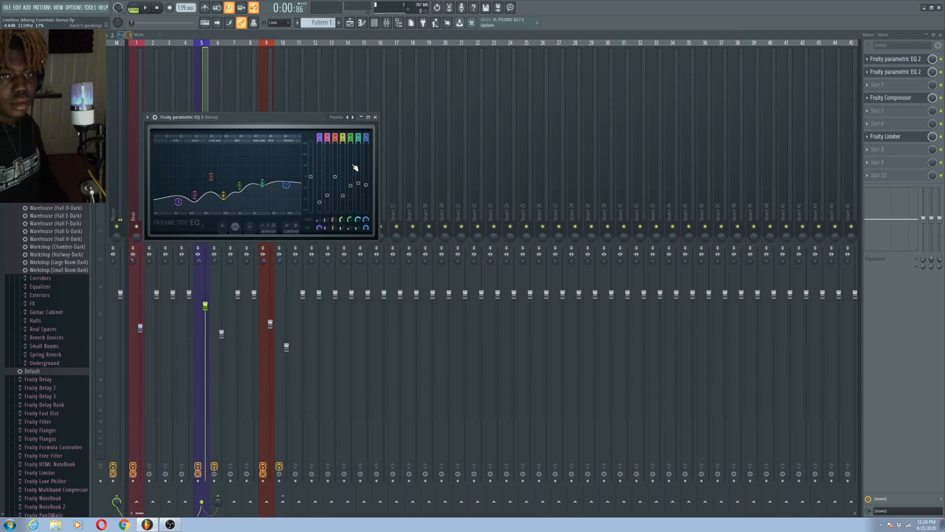
Step: Mute the Insert 6 send track carrying Fruity Delay 3 and Fruity Convolver, and reselect the Verse track
{"action": "left_click", "coordinate": [222, 84]}
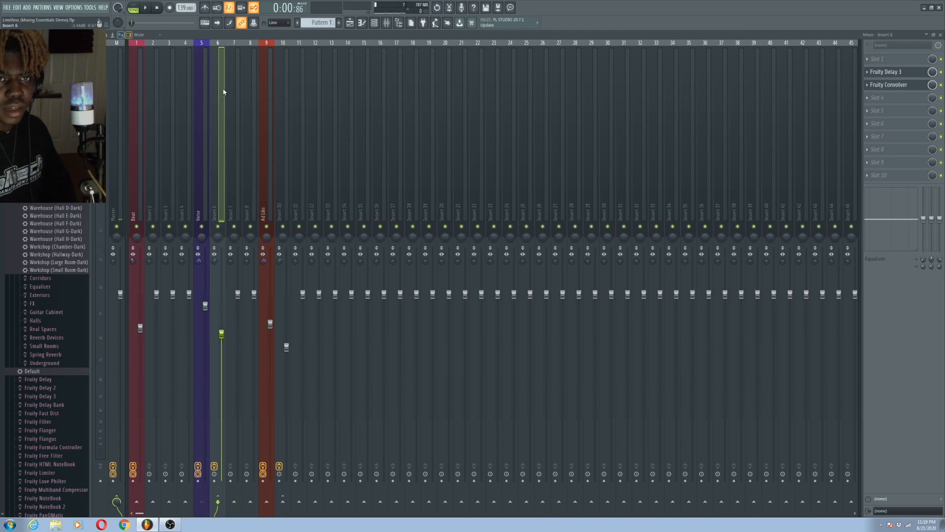
{"action": "left_click", "coordinate": [218, 226]}
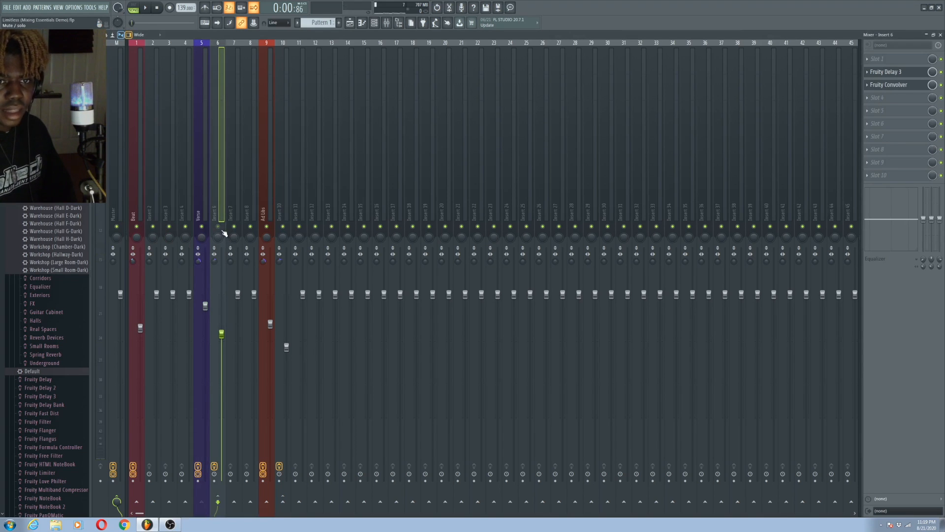
{"action": "left_click", "coordinate": [204, 203]}
Step: Play the vocal through the second Verse EQ and set band 4's level to about -9.4 dB
{"action": "left_click", "coordinate": [886, 72]}
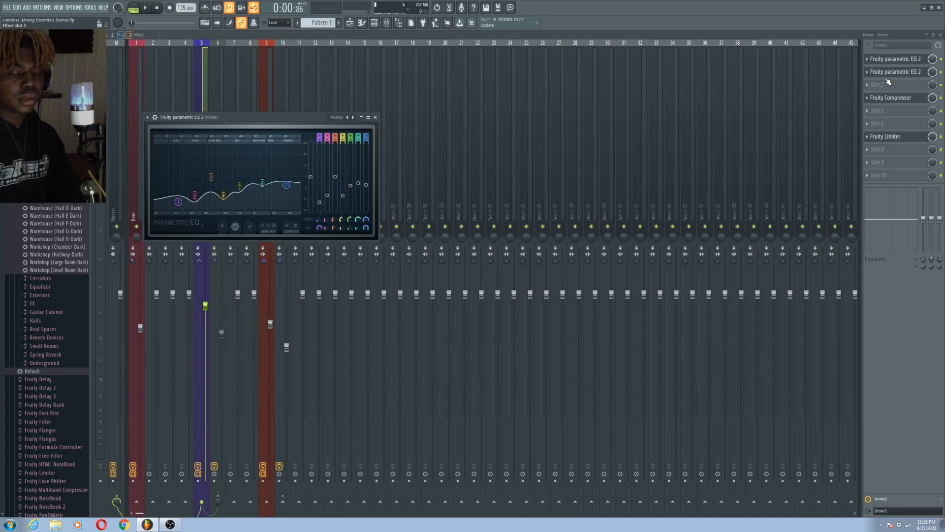
{"action": "key", "text": "space"}
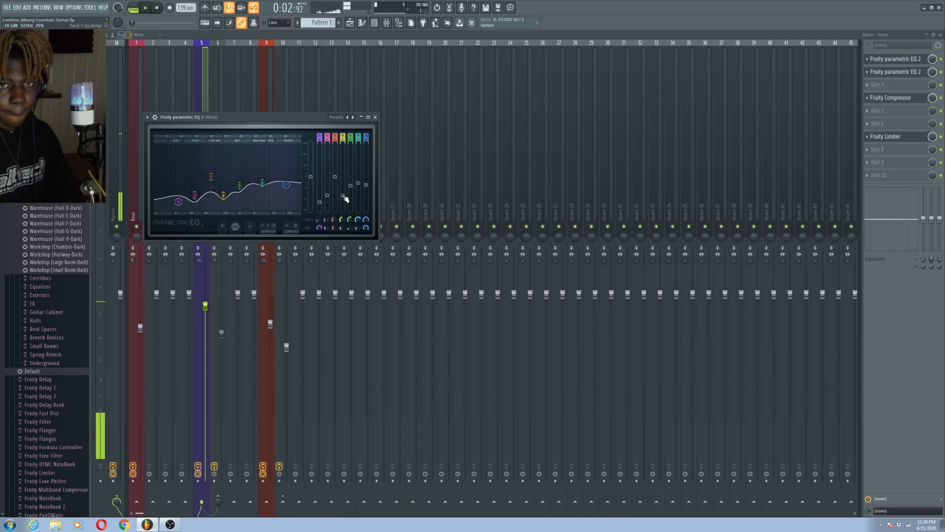
{"action": "mouse_move", "coordinate": [341, 197]}
{"action": "left_mouse_down"}
{"action": "mouse_move", "coordinate": [342, 160]}
{"action": "mouse_move", "coordinate": [343, 195]}
{"action": "left_mouse_up"}
{"action": "key", "text": "space"}
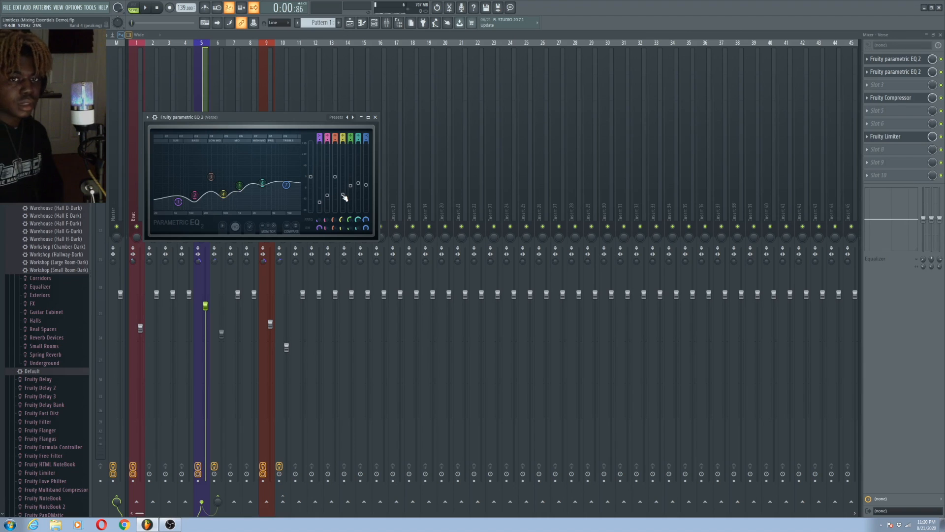
{"action": "left_click_drag", "start_coordinate": [344, 220], "coordinate": [343, 220]}
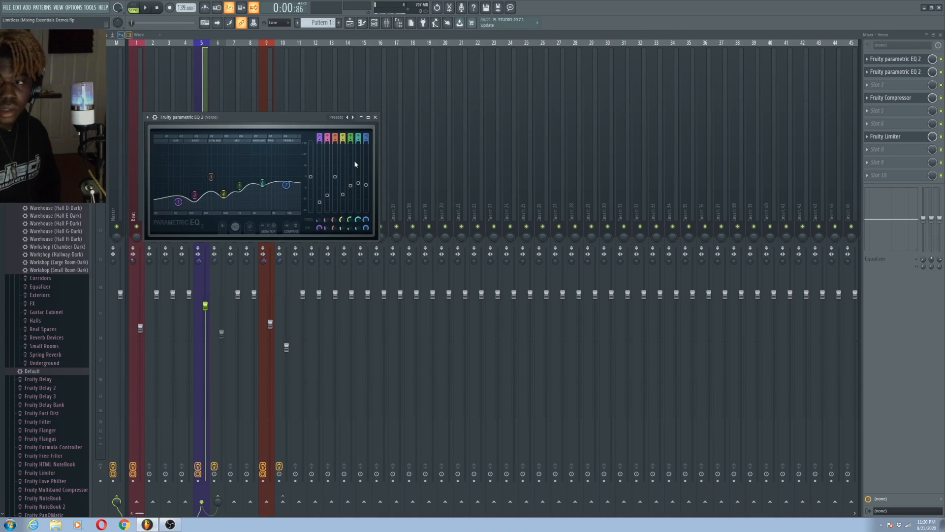
Step: Trim the silent start of the first vocal clip on playlist Track 2 to begin at about bar 3
{"action": "left_click", "coordinate": [885, 98]}
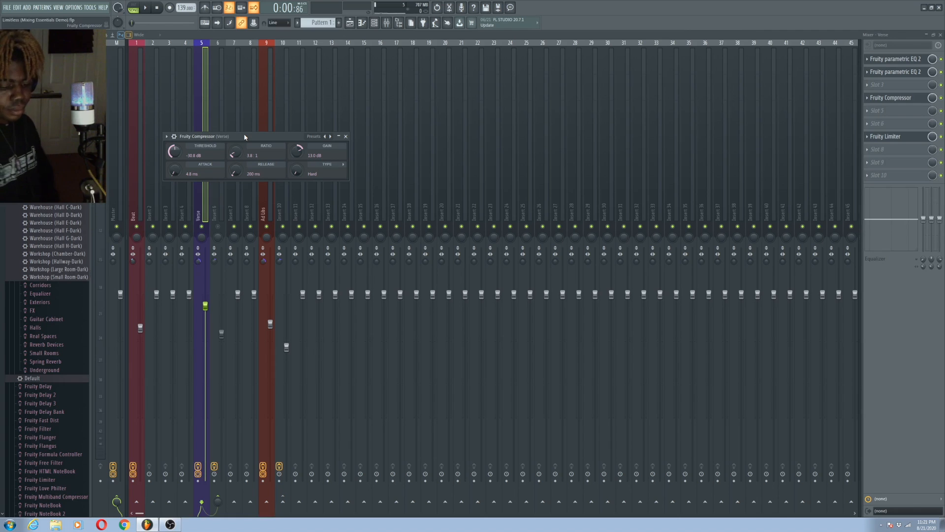
{"action": "key", "text": "F5"}
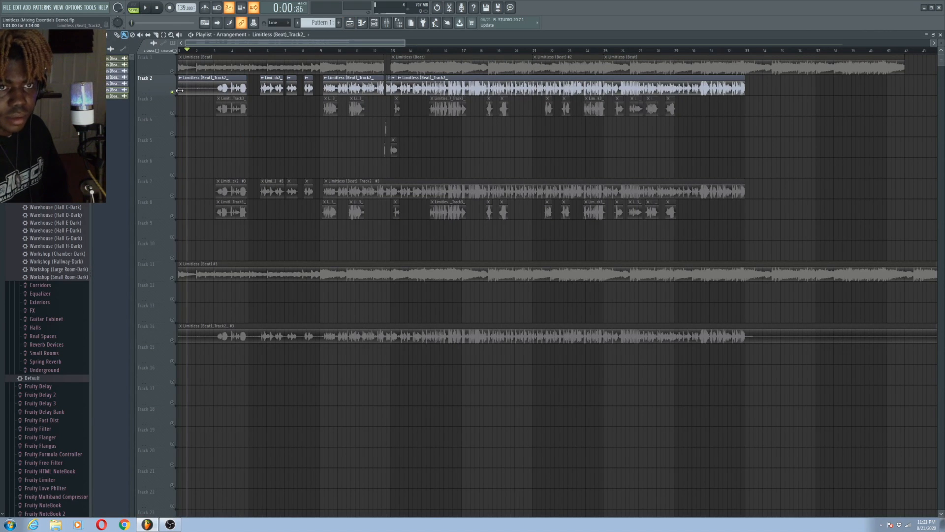
{"action": "left_click_drag", "start_coordinate": [179, 90], "coordinate": [216, 90]}
Step: Set the Verse compressor's ratio to 4.0:1 and close the compressor
{"action": "key", "text": "F9"}
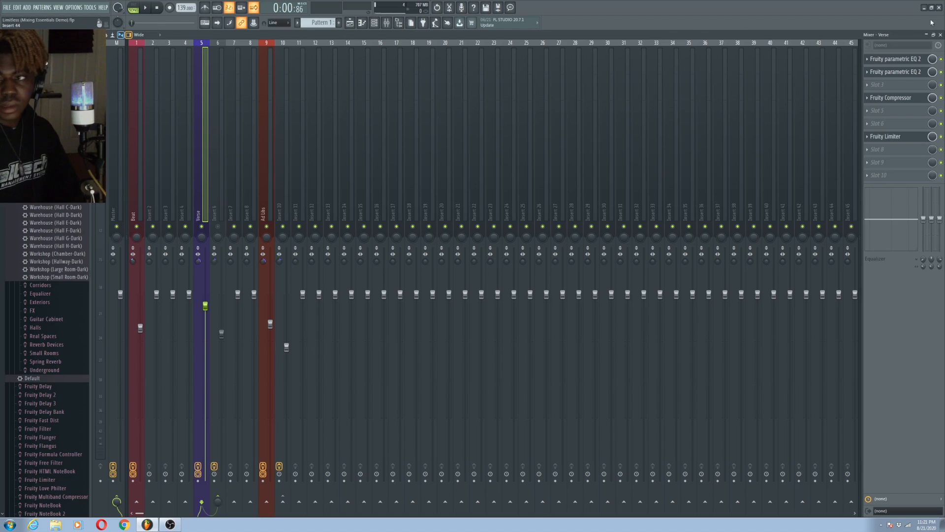
{"action": "left_click", "coordinate": [893, 98]}
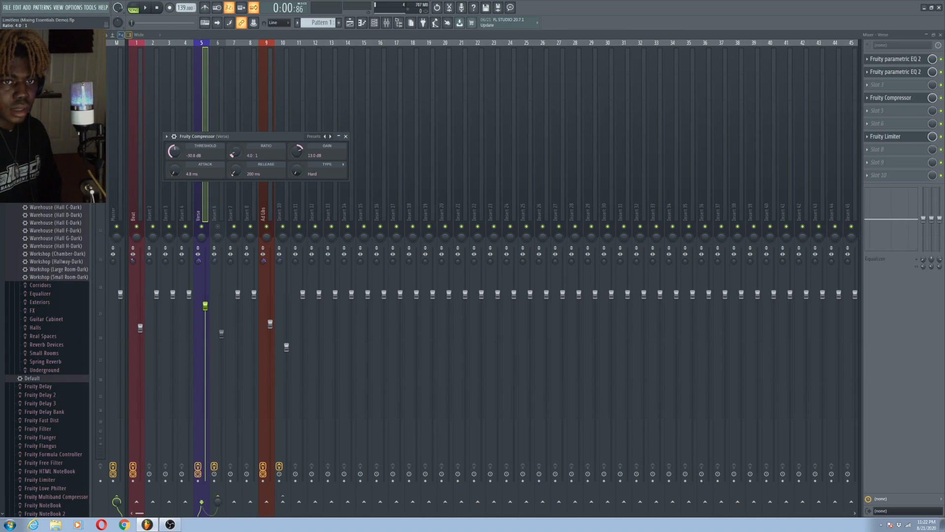
{"action": "left_click", "coordinate": [345, 136]}
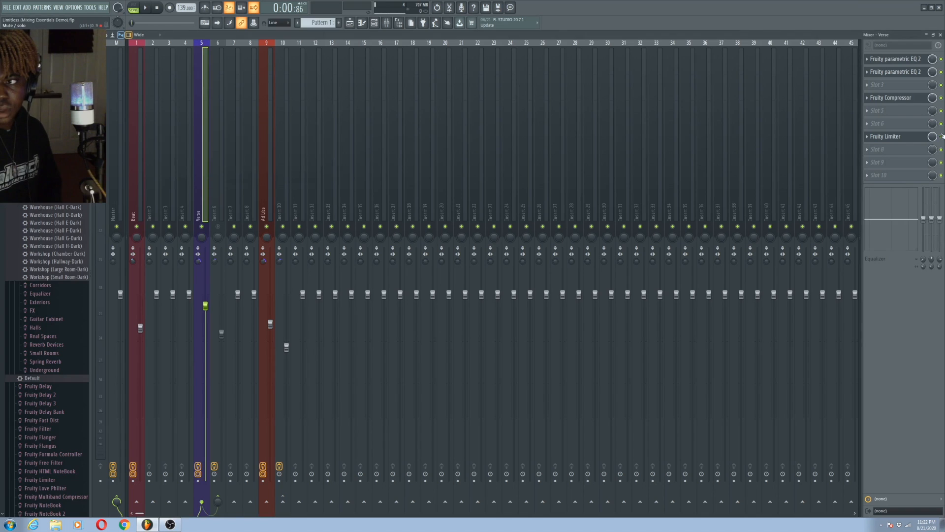
Step: Bypass the Fruity Limiter on the Verse track and play the vocal from bar 9
{"action": "left_click", "coordinate": [941, 137]}
{"action": "key", "text": "space"}
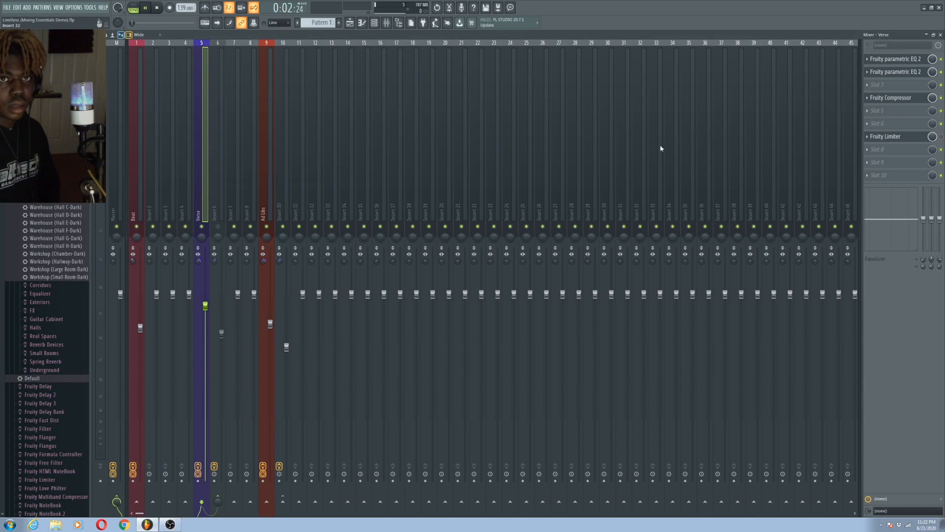
{"action": "key", "text": "F5"}
{"action": "key", "text": "space"}
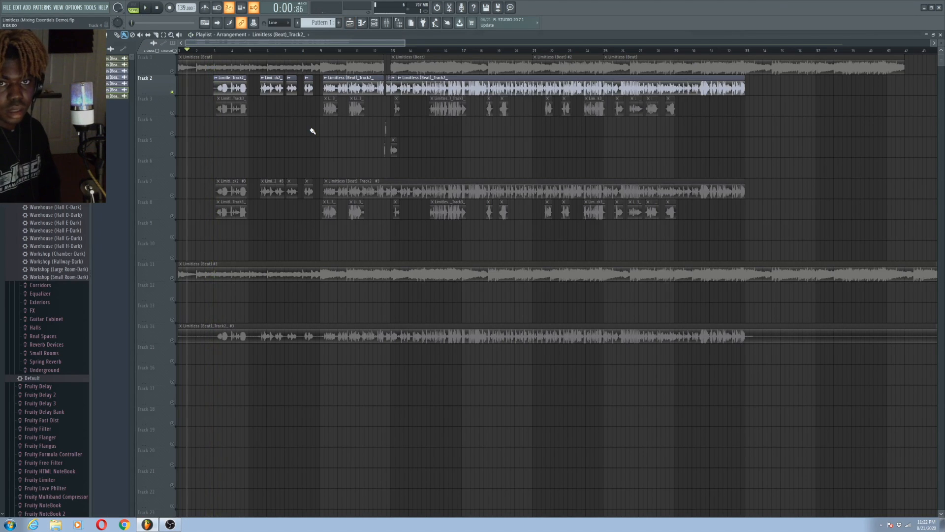
{"action": "left_click", "coordinate": [321, 51]}
{"action": "key", "text": "space"}
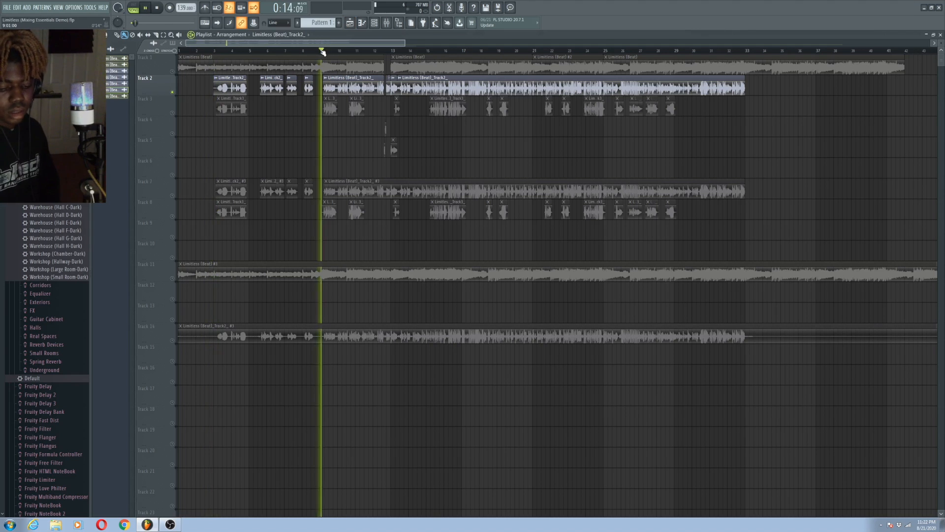
{"action": "key", "text": "F9"}
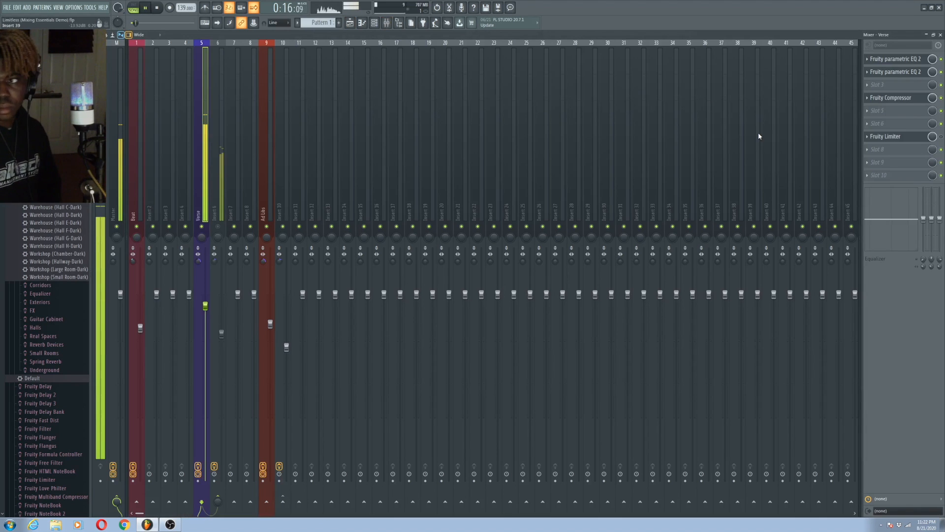
Step: Lower the Verse compressor's threshold to -60.0 dB, raise it to about -42.1 dB, and play the vocal
{"action": "left_click", "coordinate": [891, 98]}
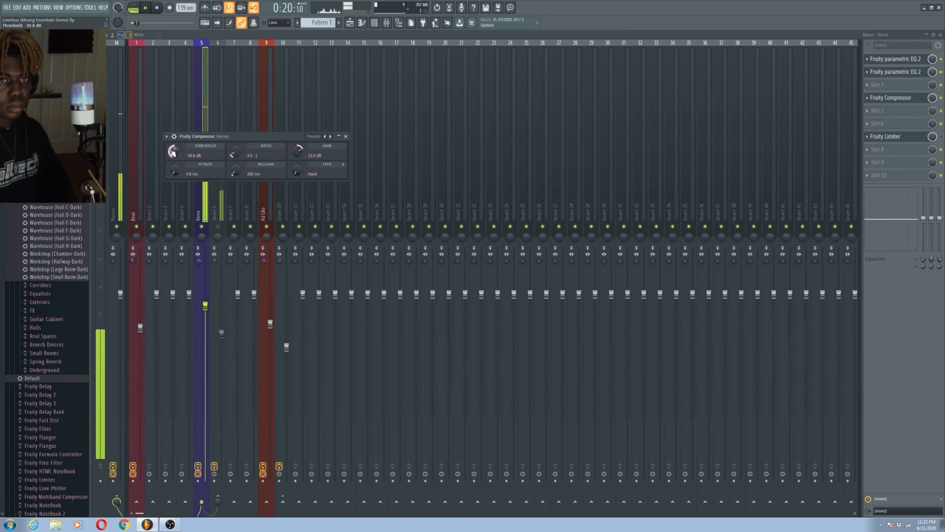
{"action": "mouse_move", "coordinate": [172, 151]}
{"action": "left_mouse_down"}
{"action": "mouse_move", "coordinate": [173, 172]}
{"action": "mouse_move", "coordinate": [173, 153]}
{"action": "left_mouse_up"}
{"action": "key", "text": "space"}
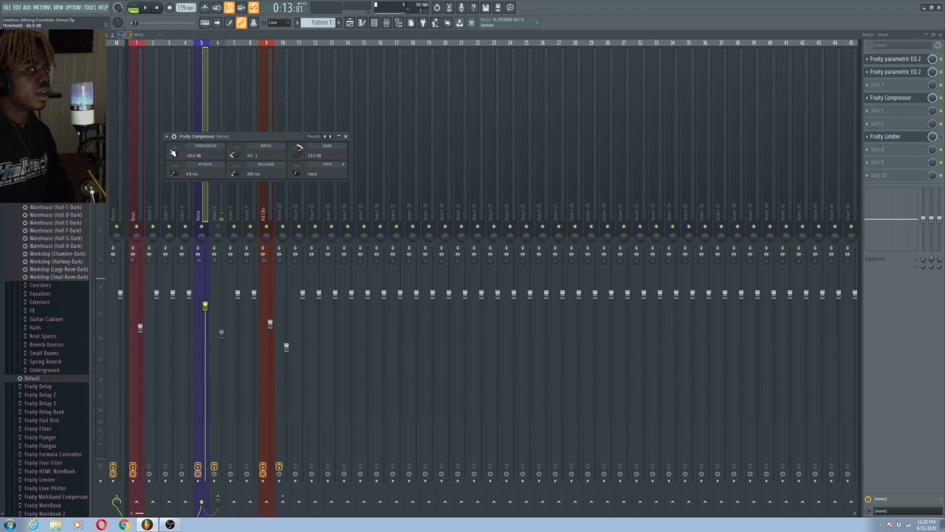
{"action": "left_click_drag", "start_coordinate": [176, 153], "coordinate": [177, 153]}
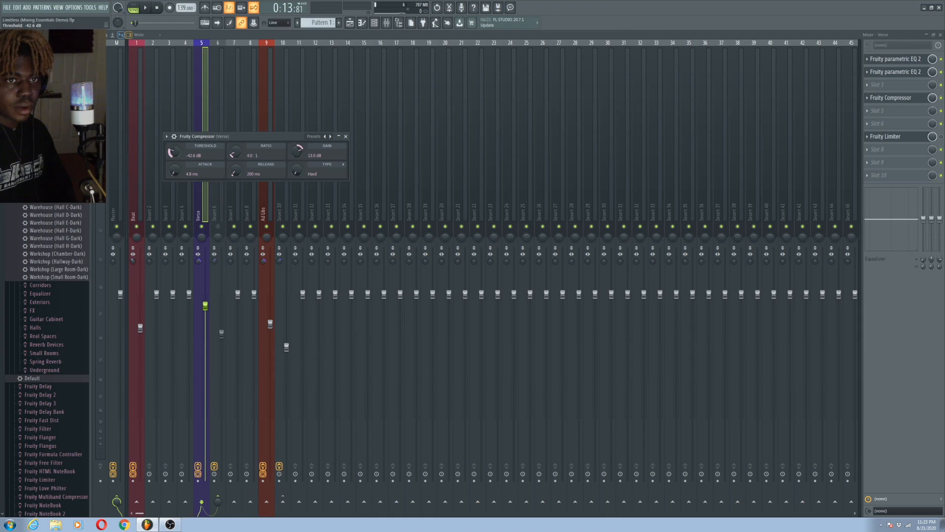
{"action": "left_click_drag", "start_coordinate": [175, 154], "coordinate": [176, 153]}
{"action": "key", "text": "space"}
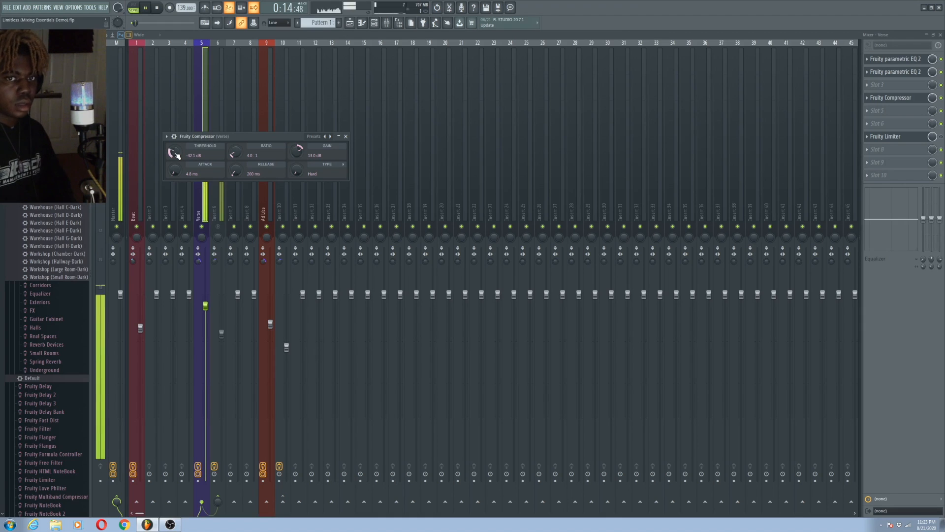
Step: Reset the Verse compressor's gain, set its threshold to -44.0 dB, and raise the gain to 7.8 dB
{"action": "right_click", "coordinate": [297, 151]}
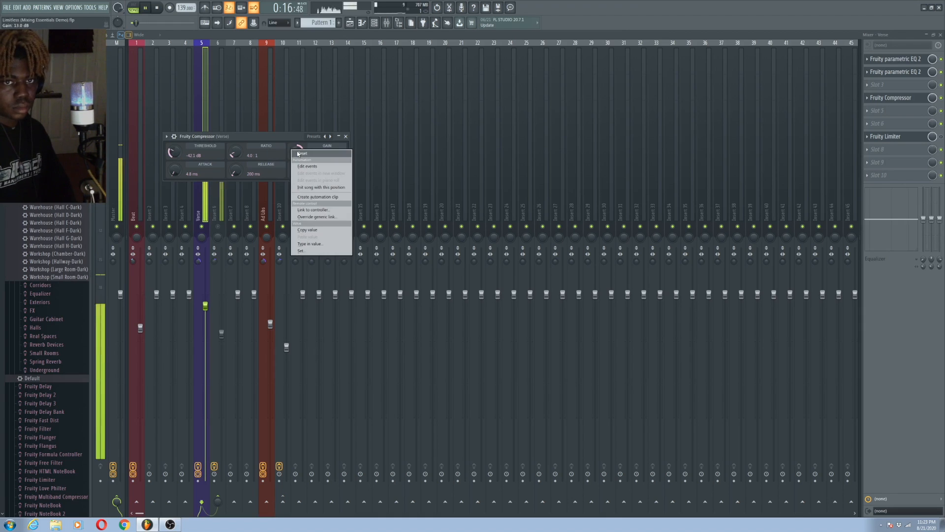
{"action": "left_click", "coordinate": [308, 249]}
{"action": "left_click_drag", "start_coordinate": [172, 153], "coordinate": [172, 155]}
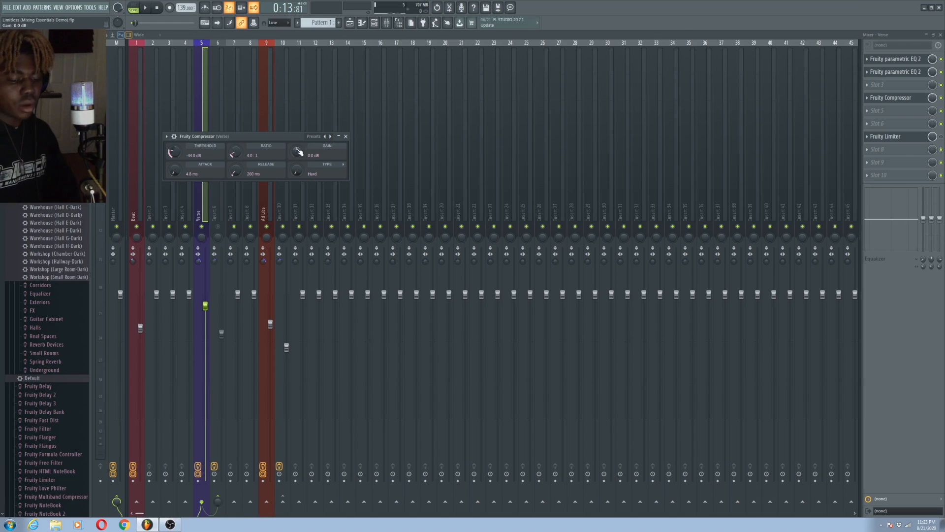
{"action": "left_click_drag", "start_coordinate": [299, 151], "coordinate": [299, 126]}
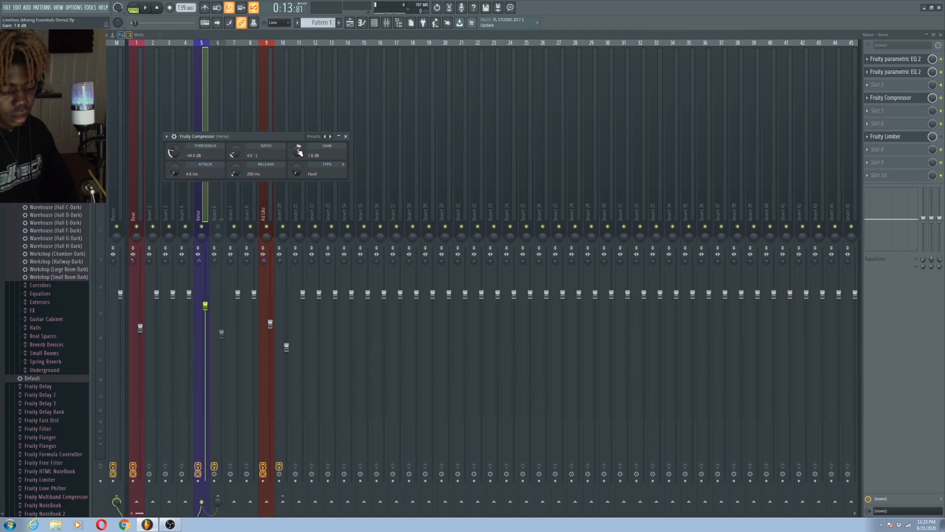
Step: Unmute the beat on playlist Track 1 and play it together with the verse vocal in the mixer
{"action": "key", "text": "F5"}
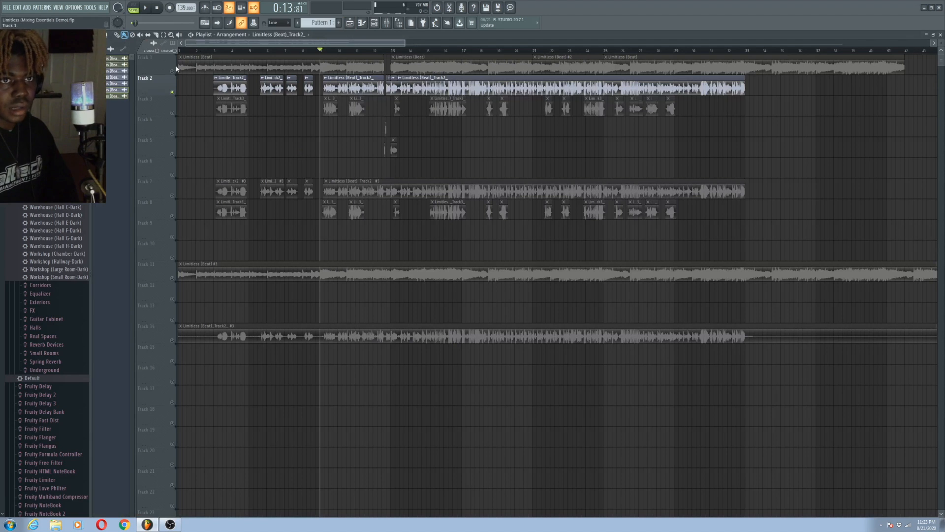
{"action": "left_click", "coordinate": [176, 70]}
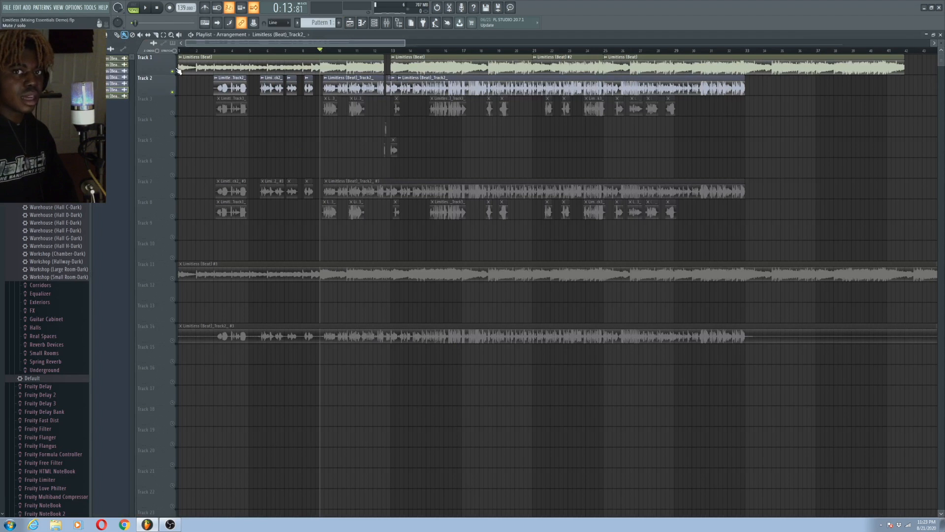
{"action": "key", "text": "space"}
{"action": "left_click", "coordinate": [387, 23]}
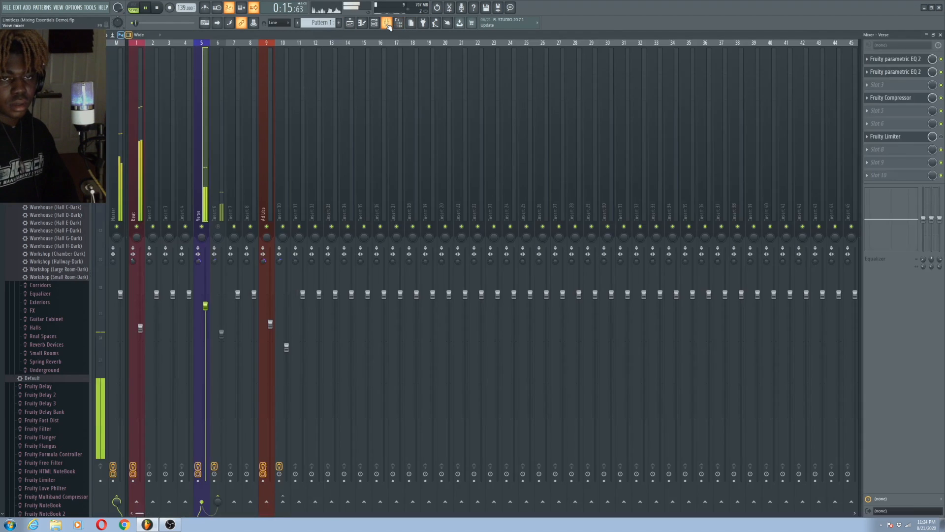
{"action": "left_click", "coordinate": [387, 23]}
{"action": "left_click", "coordinate": [387, 23]}
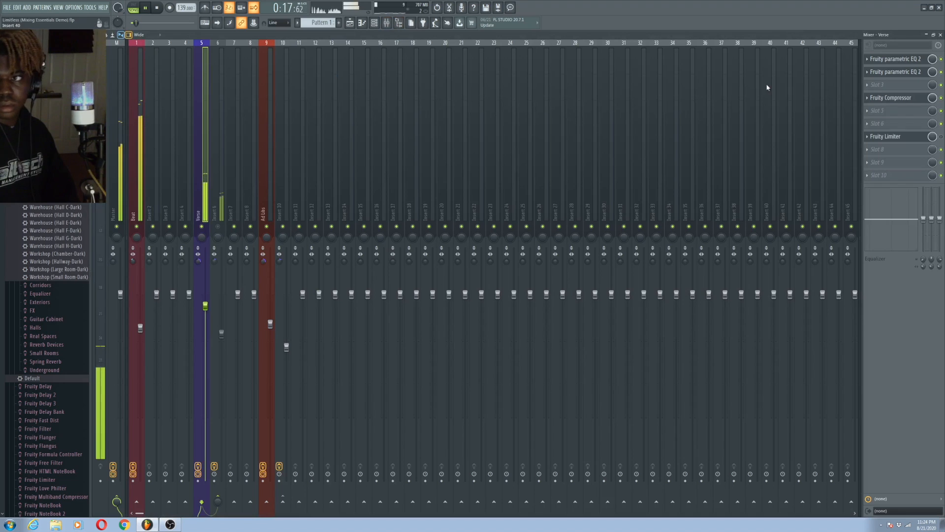
Step: Set the Verse compressor's threshold to about -41.1 dB and gain to 17.9 dB against the beat, and stop playback
{"action": "left_click", "coordinate": [892, 98]}
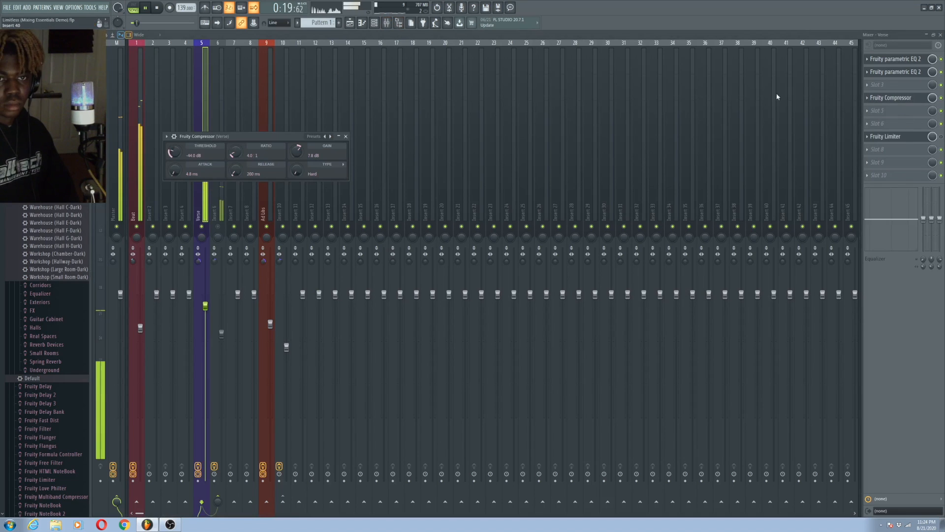
{"action": "left_click_drag", "start_coordinate": [297, 151], "coordinate": [297, 116]}
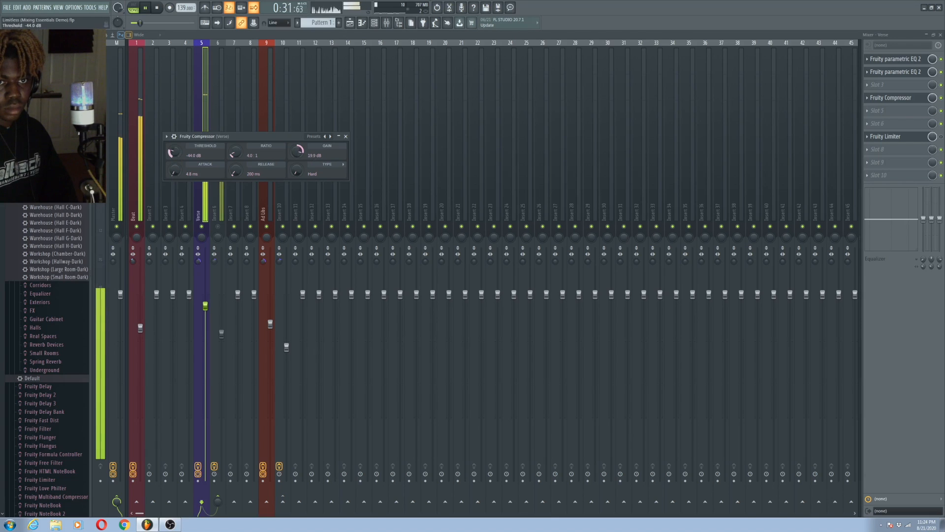
{"action": "left_click_drag", "start_coordinate": [173, 152], "coordinate": [174, 149]}
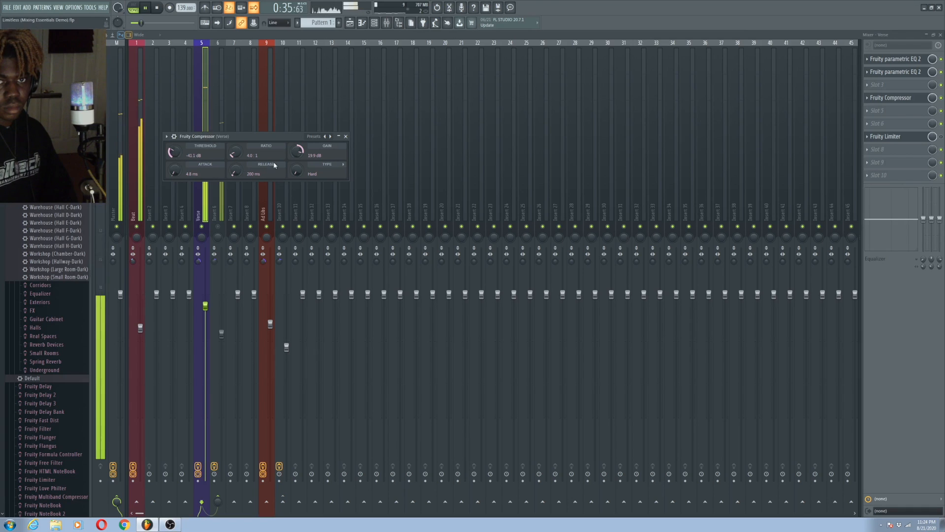
{"action": "left_click_drag", "start_coordinate": [297, 152], "coordinate": [297, 153]}
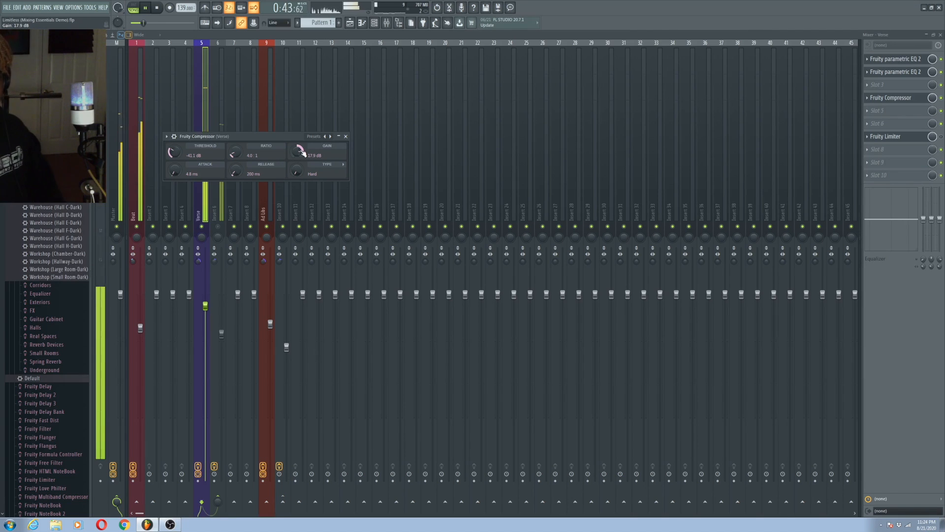
{"action": "key", "text": "space"}
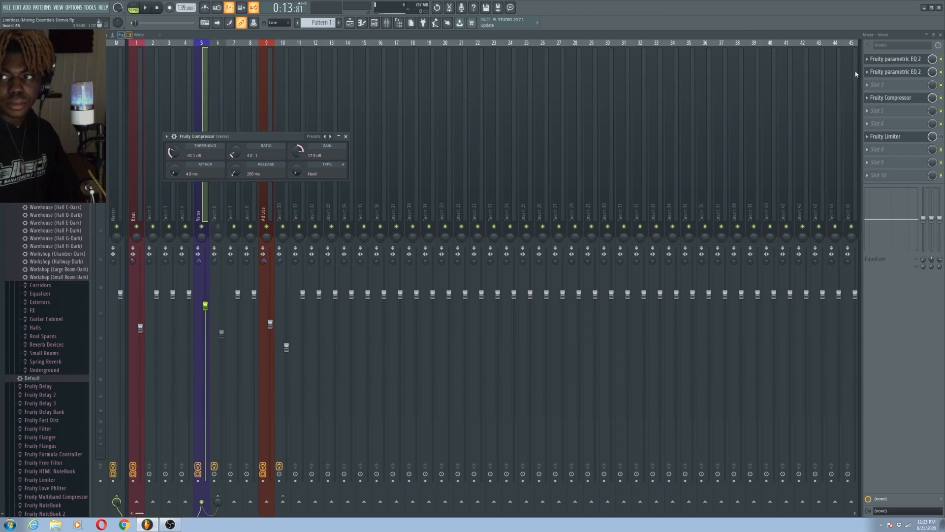
Step: Browse the compressor's presets without choosing one, and open the Fruity Limiter on the Verse track
{"action": "left_click", "coordinate": [319, 136]}
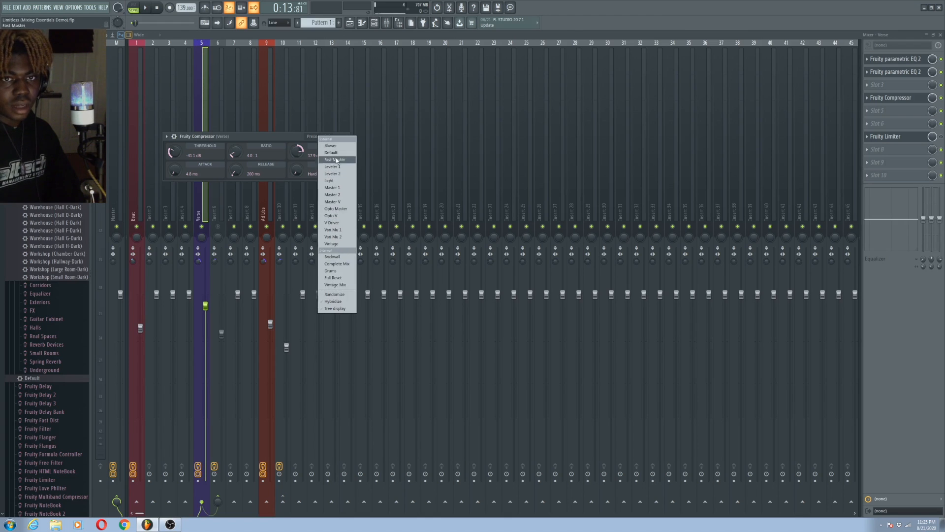
{"action": "left_click", "coordinate": [301, 138]}
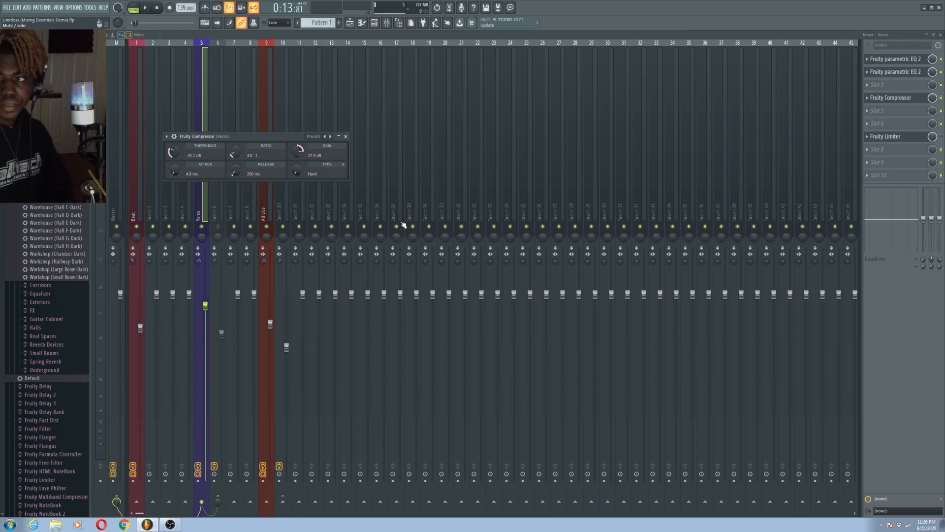
{"action": "left_click", "coordinate": [886, 138]}
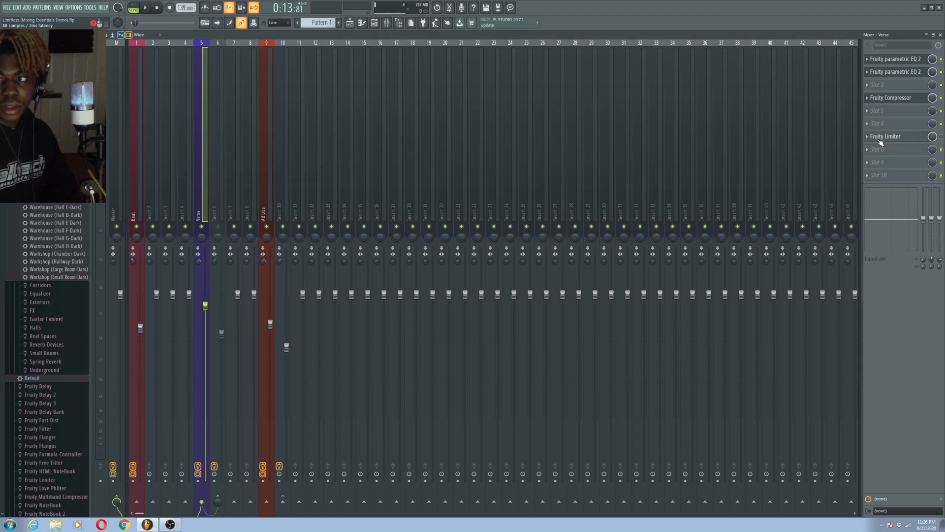
{"action": "left_click", "coordinate": [906, 139]}
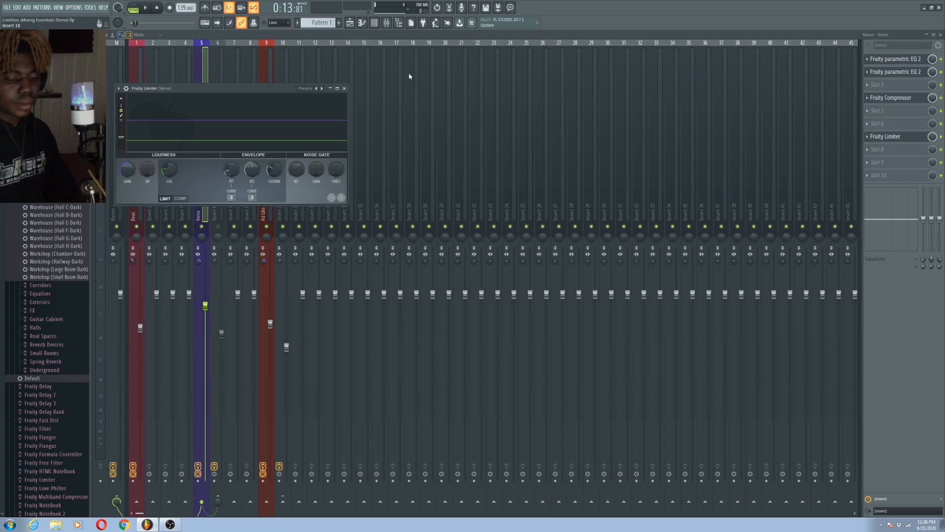
Step: Play the verse with the beat, adjust the ceiling of the Fruity Limiter on the Verse track, and close the limiter
{"action": "key", "text": "space"}
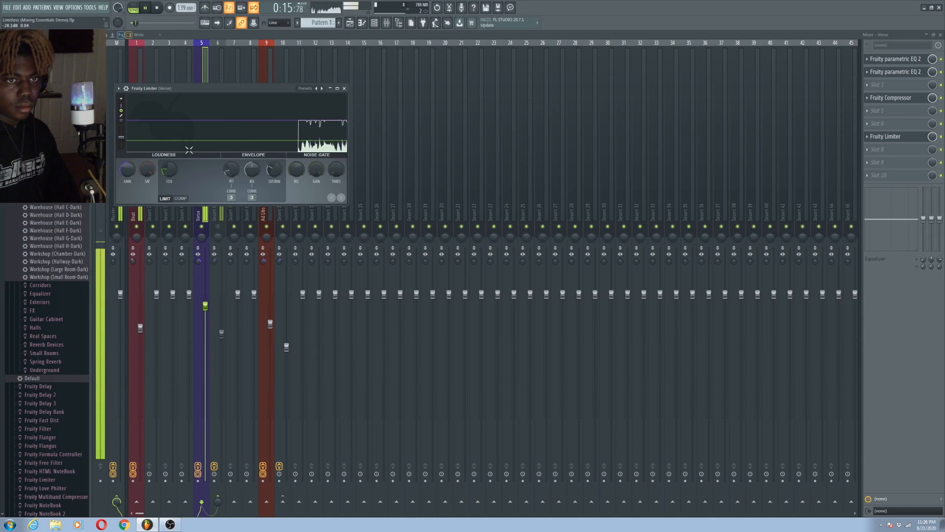
{"action": "mouse_move", "coordinate": [169, 170]}
{"action": "left_mouse_down"}
{"action": "mouse_move", "coordinate": [169, 212]}
{"action": "mouse_move", "coordinate": [177, 175]}
{"action": "left_mouse_up"}
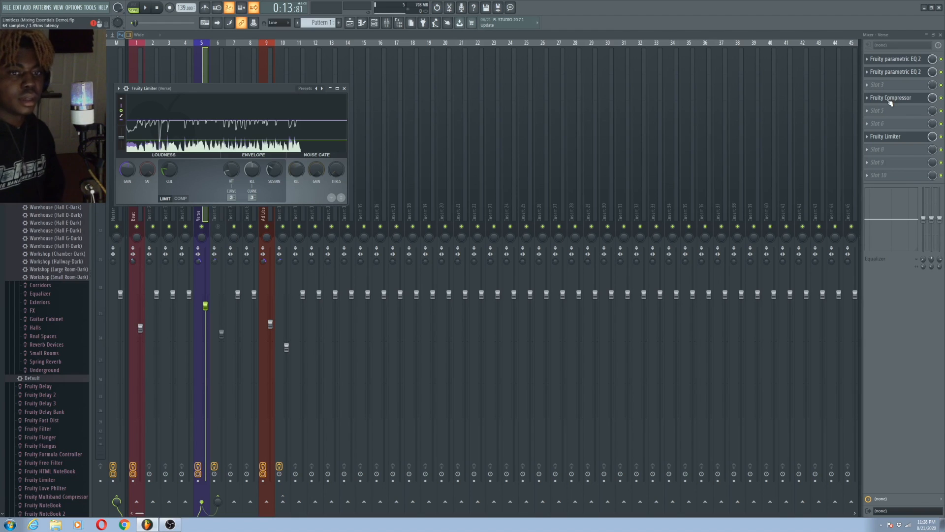
{"action": "key", "text": "Escape"}
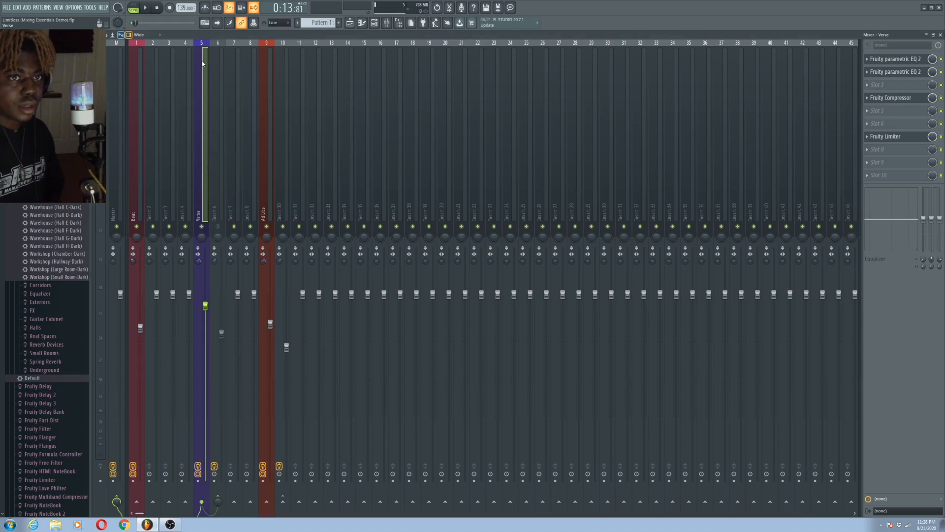
Step: Copy the Verse track's mixer state with its effects chain onto insert 19
{"action": "right_click", "coordinate": [203, 63]}
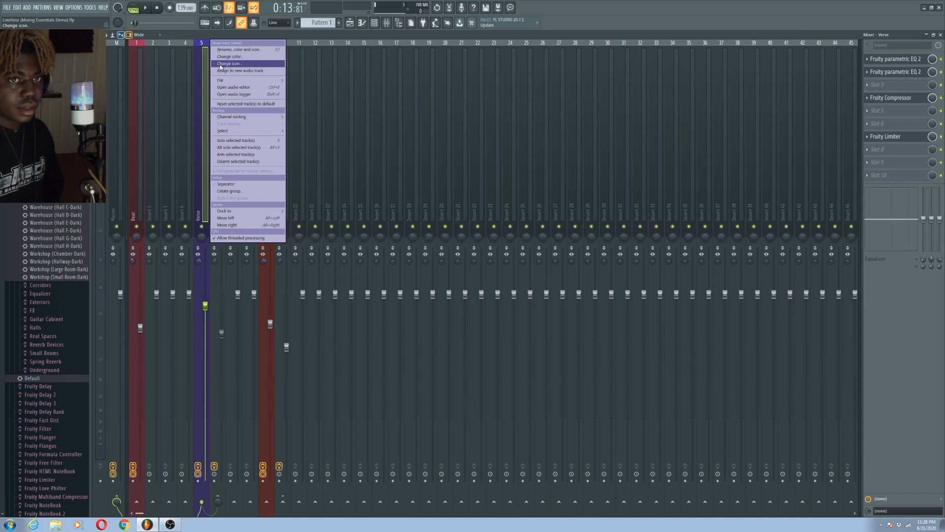
{"action": "mouse_move", "coordinate": [265, 80]}
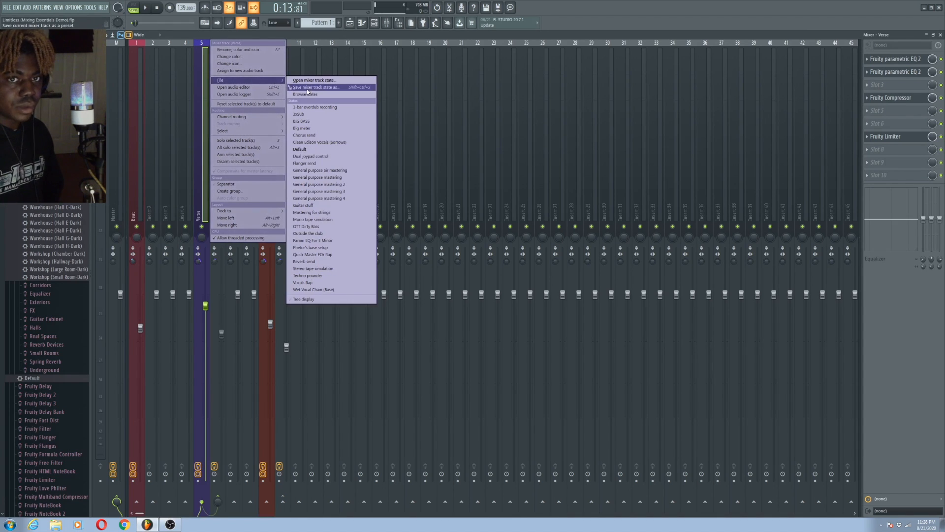
{"action": "mouse_move", "coordinate": [310, 91]}
{"action": "left_mouse_down"}
{"action": "mouse_move", "coordinate": [343, 87]}
{"action": "mouse_move", "coordinate": [311, 109]}
{"action": "left_mouse_up"}
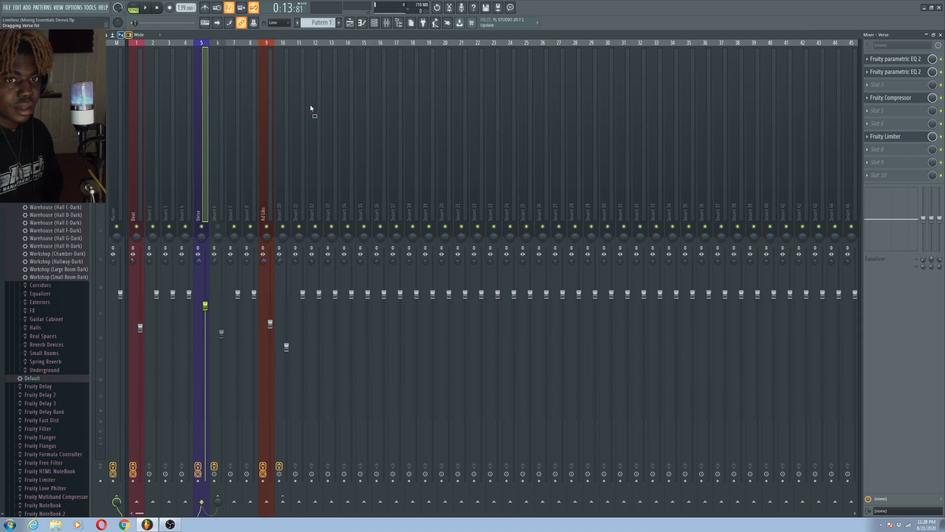
{"action": "left_click_drag", "start_coordinate": [468, 182], "coordinate": [341, 133]}
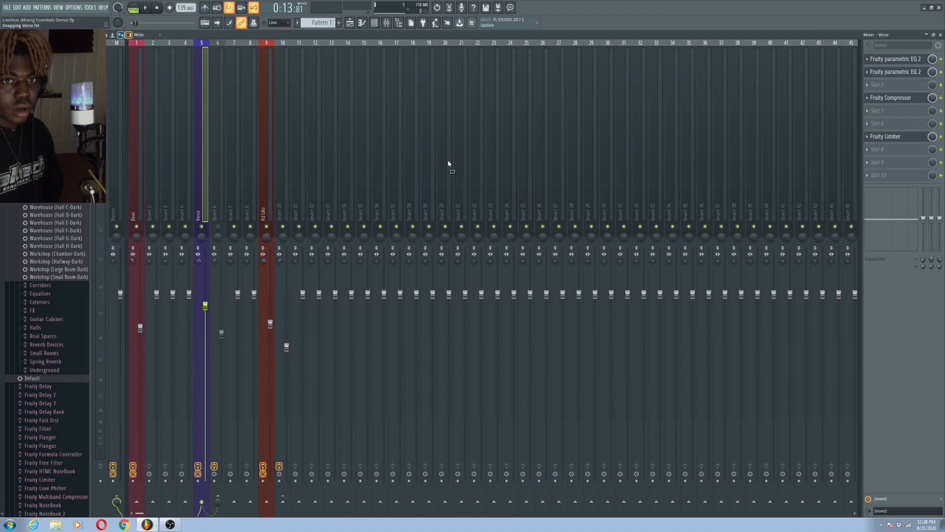
{"action": "left_click_drag", "start_coordinate": [448, 163], "coordinate": [430, 179]}
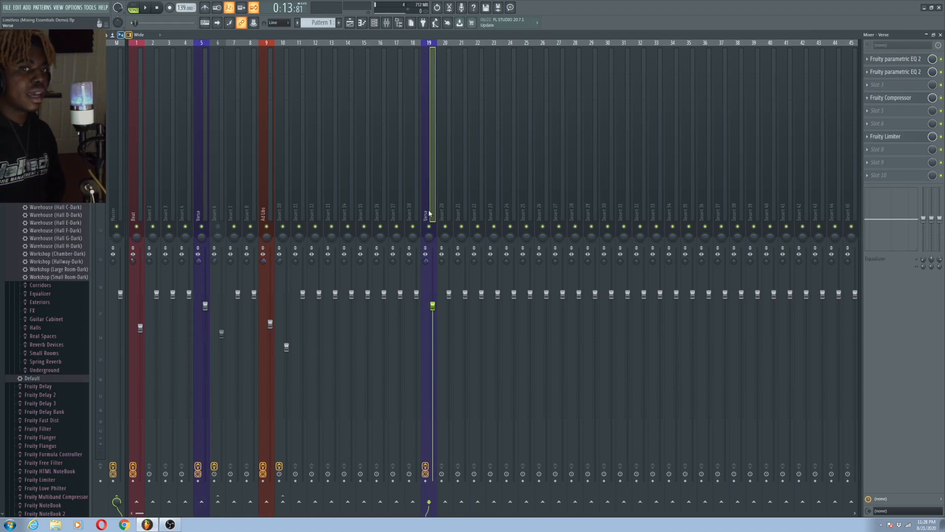
Step: Select the Ad Libs track, and switch the Verse copy on insert 19 off and back on
{"action": "left_click", "coordinate": [264, 185]}
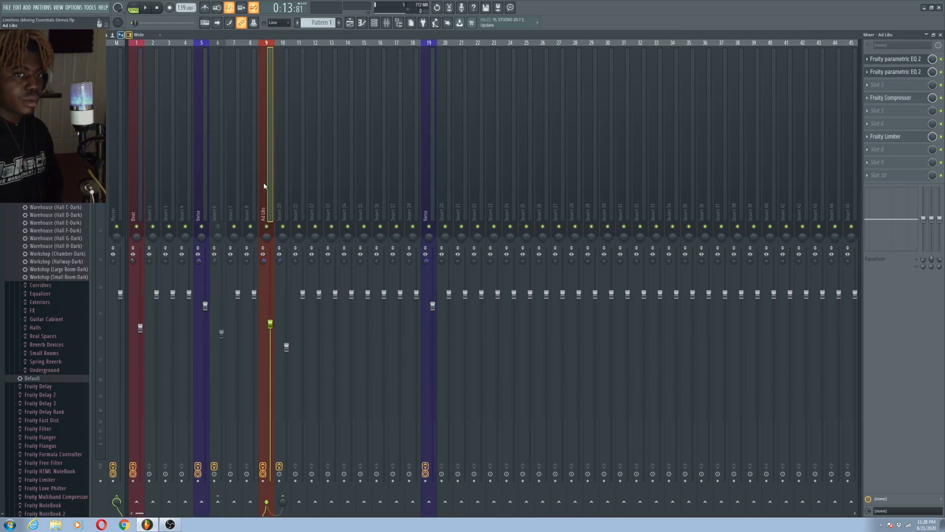
{"action": "left_click", "coordinate": [429, 227]}
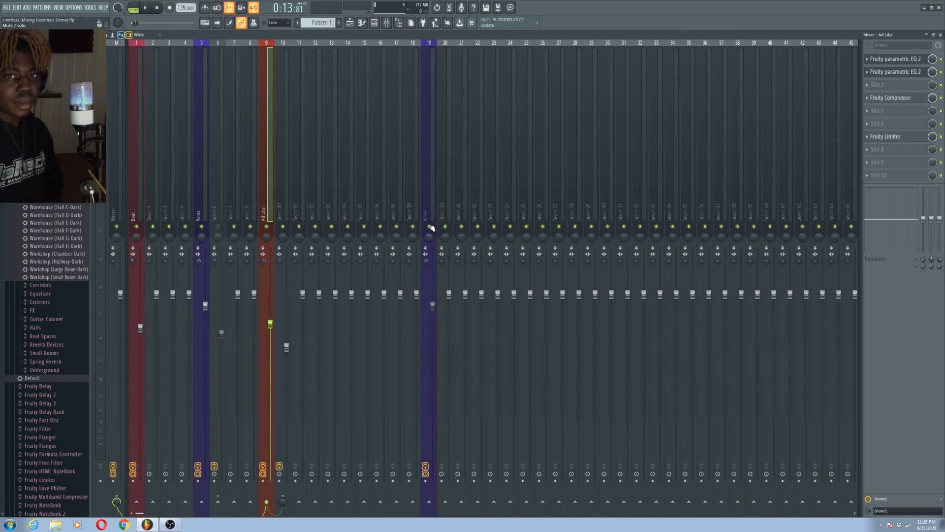
{"action": "left_click", "coordinate": [429, 226]}
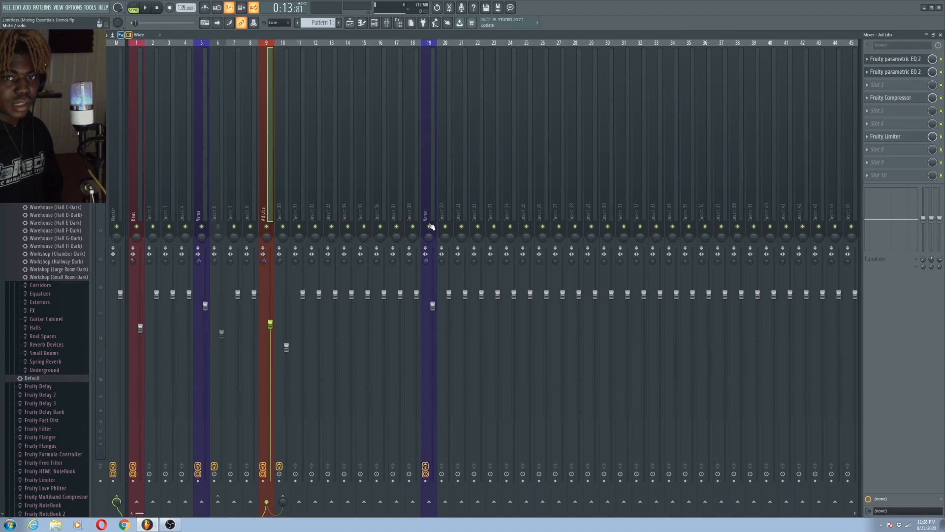
Step: Rename the Verse copy on insert 19 as Ad Lib Example
{"action": "right_click", "coordinate": [428, 218]}
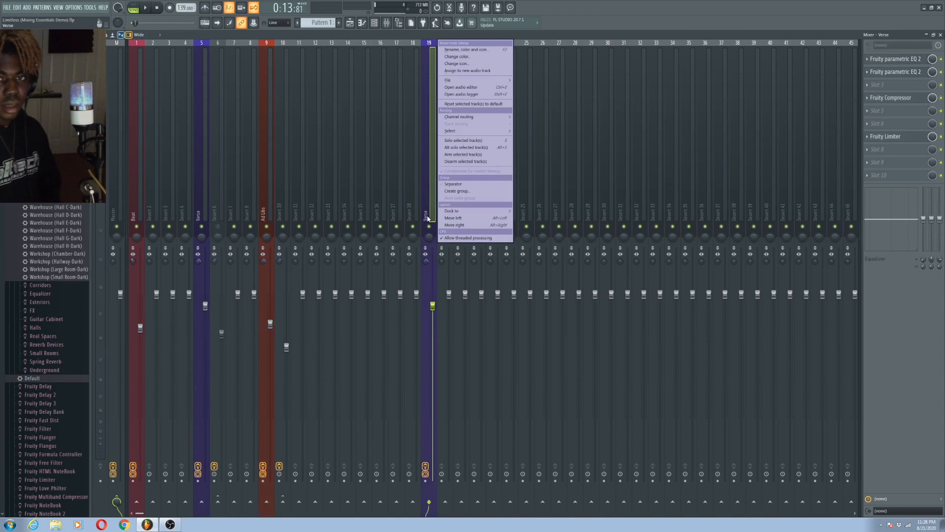
{"action": "left_click", "coordinate": [474, 54]}
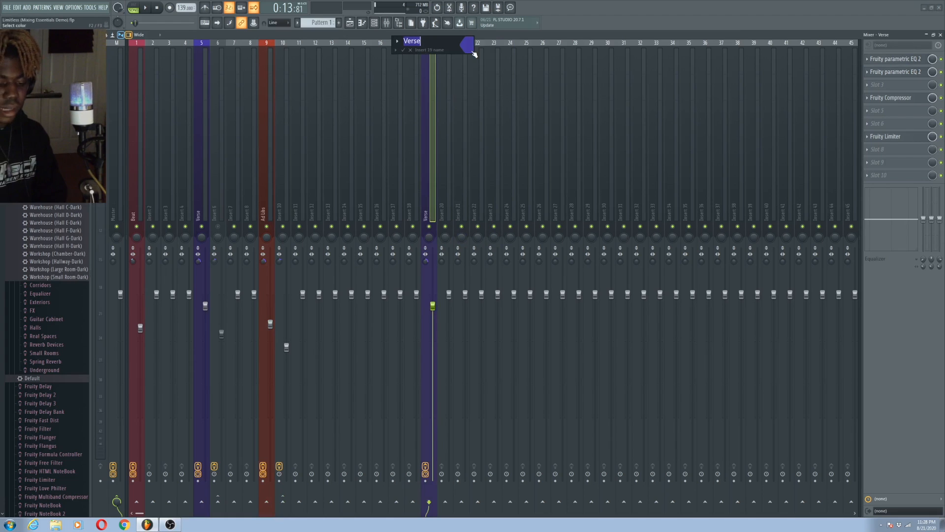
{"action": "type", "text": "Copy of V"}
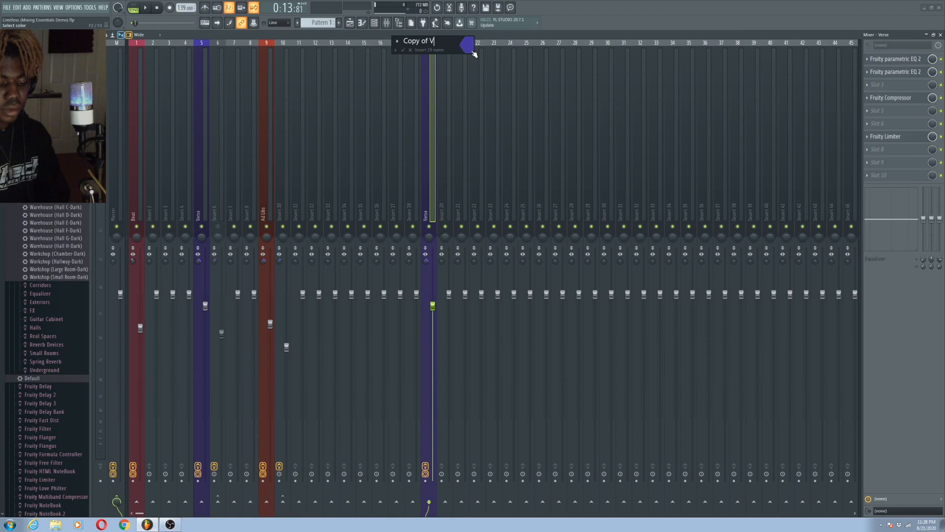
{"action": "type", "text": "erse"}
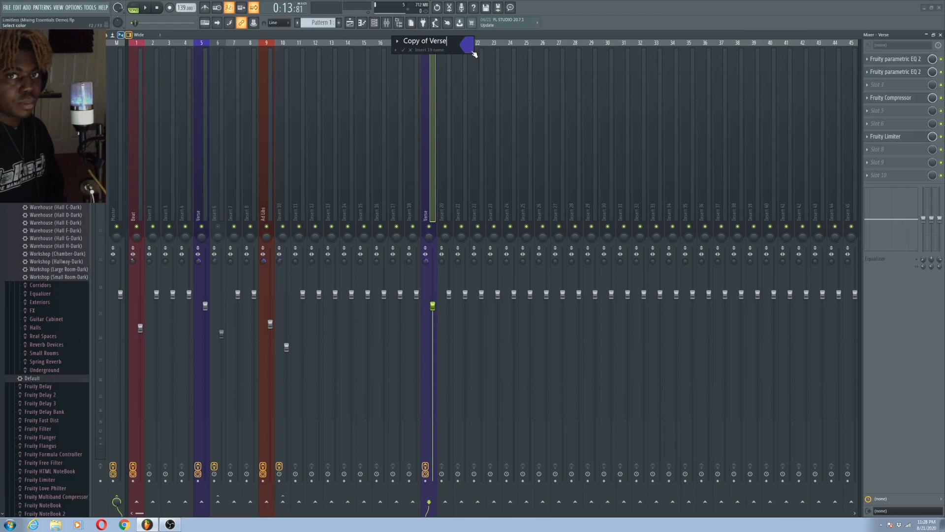
{"action": "key", "text": "BackSpace"}
{"action": "key", "text": "BackSpace"}
{"action": "key", "text": "BackSpace"}
{"action": "key", "text": "BackSpace"}
{"action": "key", "text": "BackSpace"}
{"action": "key", "text": "BackSpace"}
{"action": "key", "text": "BackSpace"}
{"action": "key", "text": "BackSpace"}
{"action": "key", "text": "BackSpace"}
{"action": "key", "text": "BackSpace"}
{"action": "key", "text": "BackSpace"}
{"action": "key", "text": "BackSpace"}
{"action": "key", "text": "BackSpace"}
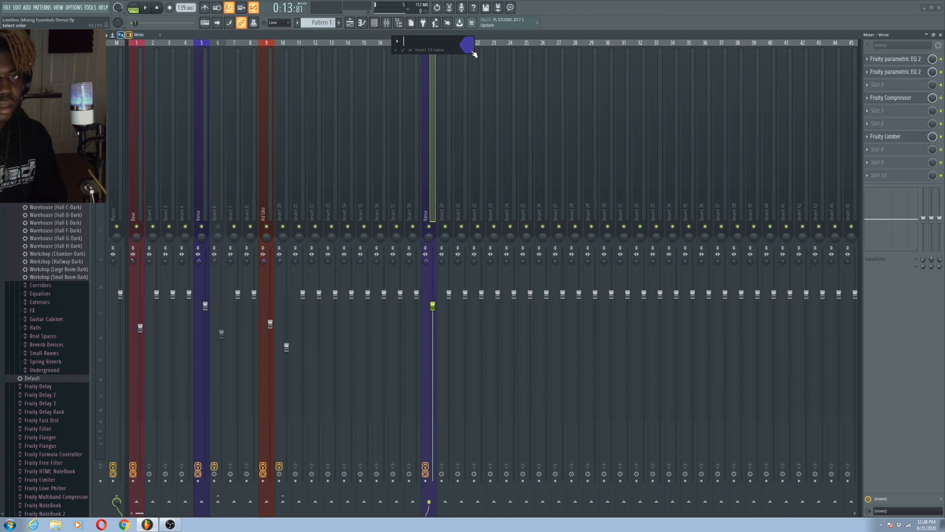
{"action": "type", "text": "Ad Lib"}
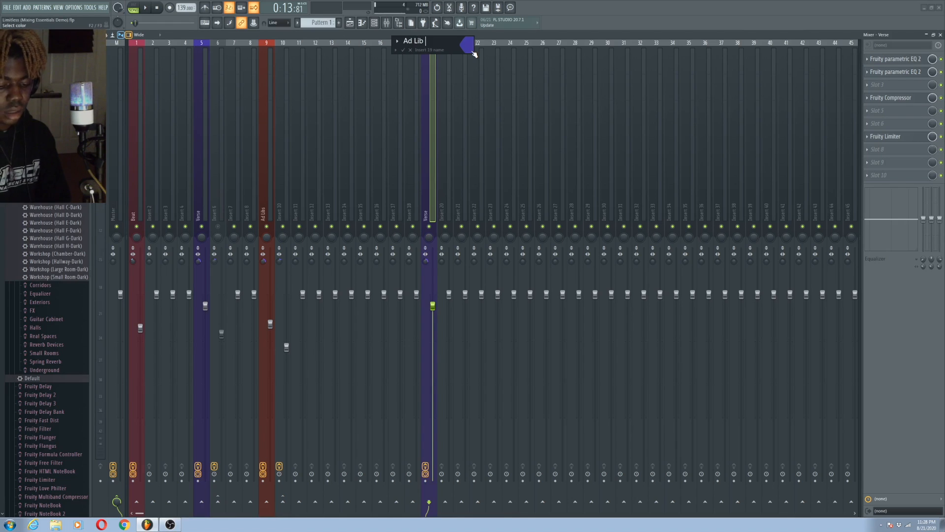
{"action": "type", "text": " Example"}
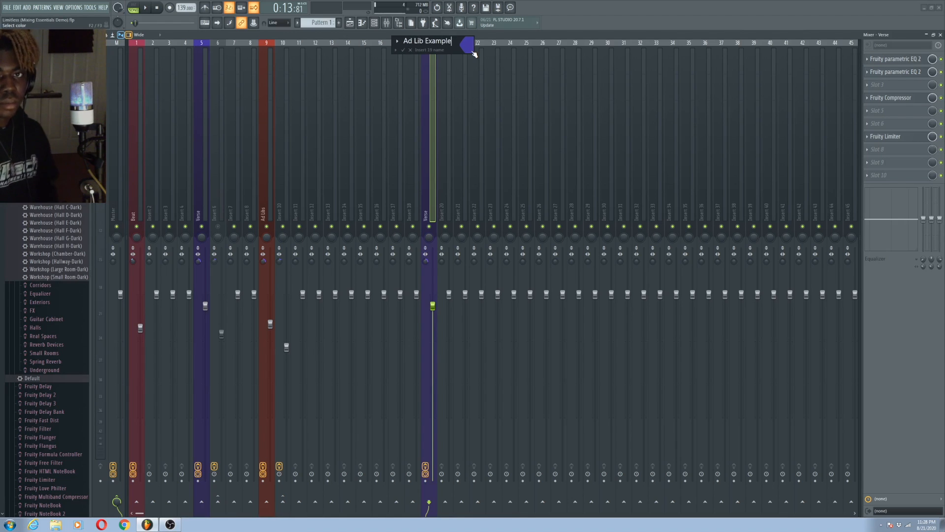
Step: Set the Ad Lib Example track's color to green and confirm the new name and color
{"action": "left_click", "coordinate": [474, 54]}
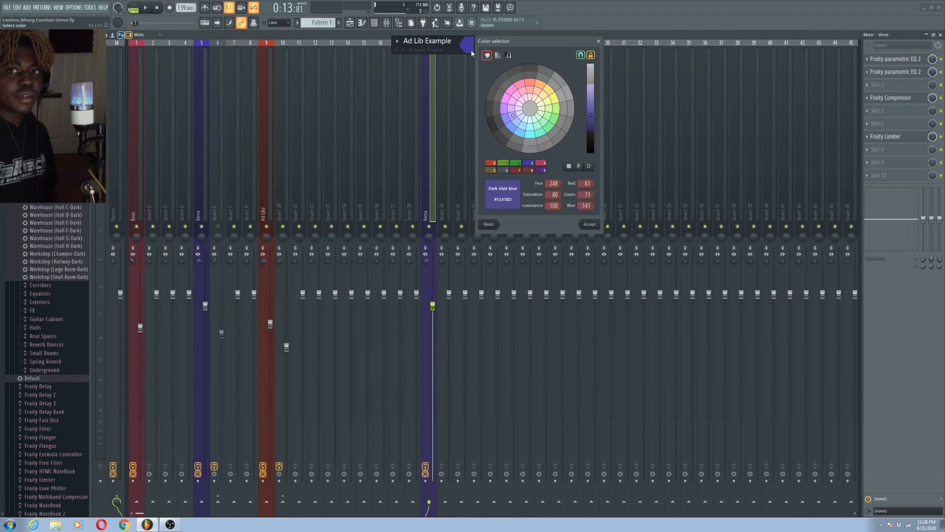
{"action": "left_click", "coordinate": [556, 109]}
{"action": "key", "text": "Return"}
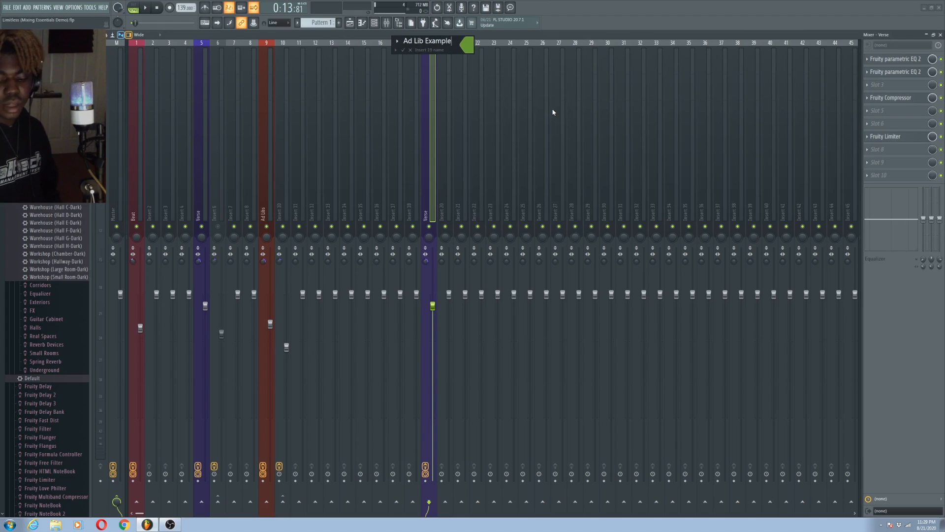
{"action": "key", "text": "Return"}
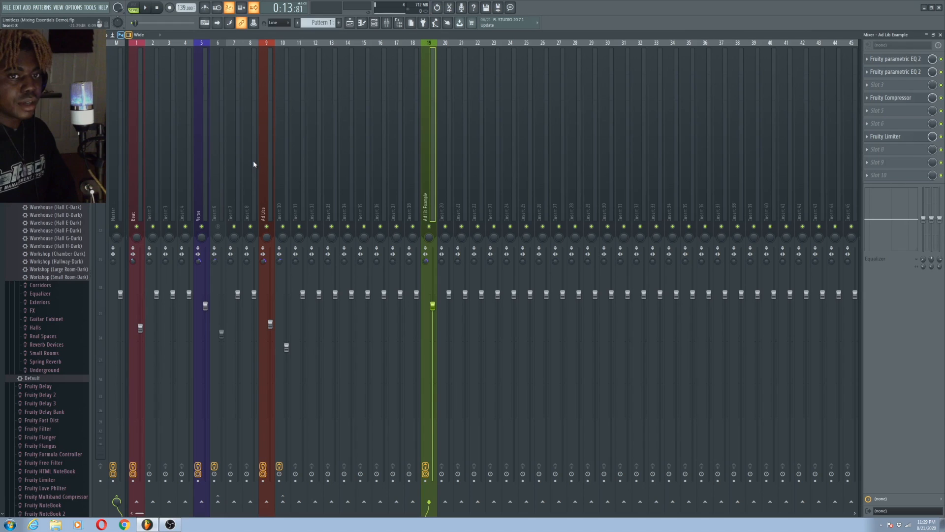
Step: Apply the Radio preset to the second Fruity parametric EQ 2 on the Ad Libs track, and select insert 10
{"action": "left_click", "coordinate": [263, 192]}
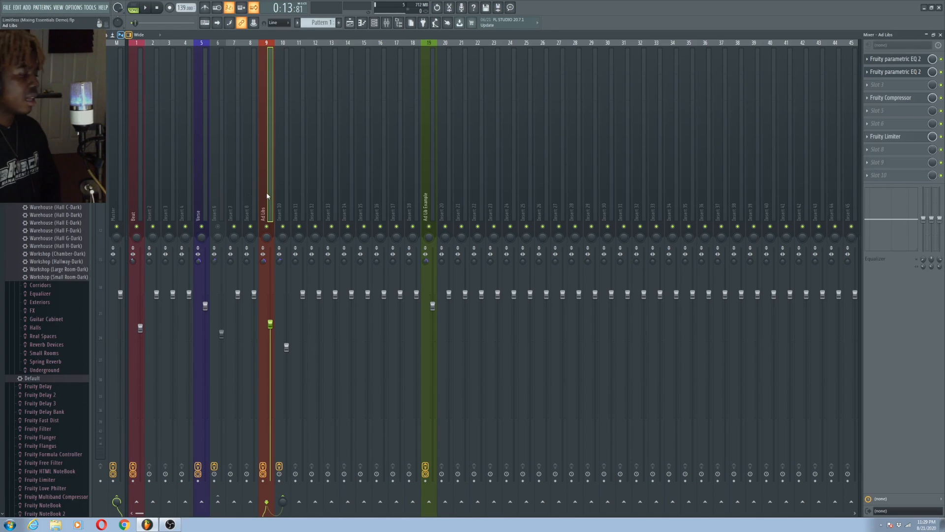
{"action": "left_click", "coordinate": [894, 74]}
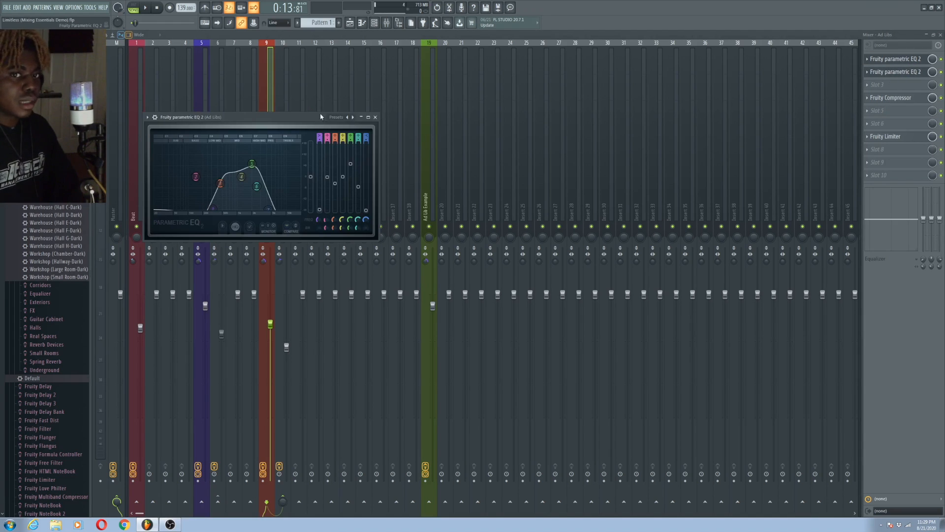
{"action": "left_click", "coordinate": [337, 117]}
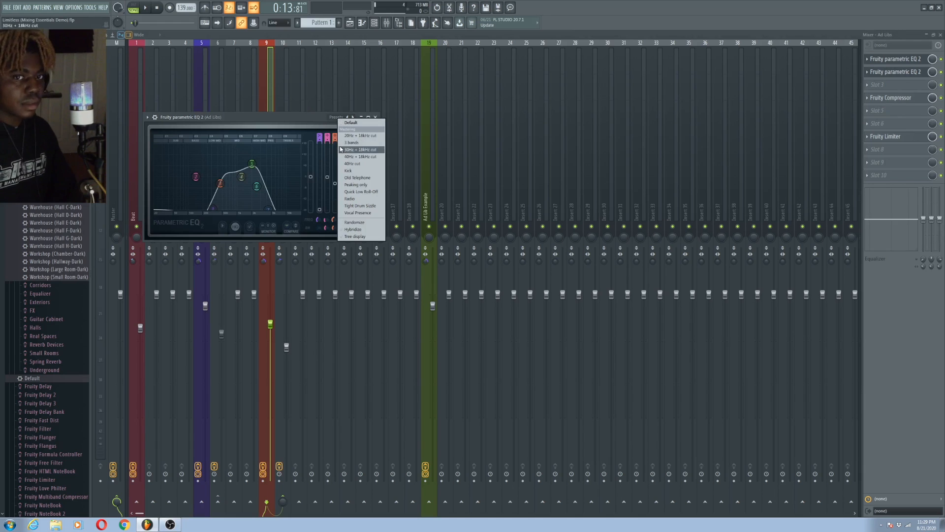
{"action": "left_click", "coordinate": [347, 199]}
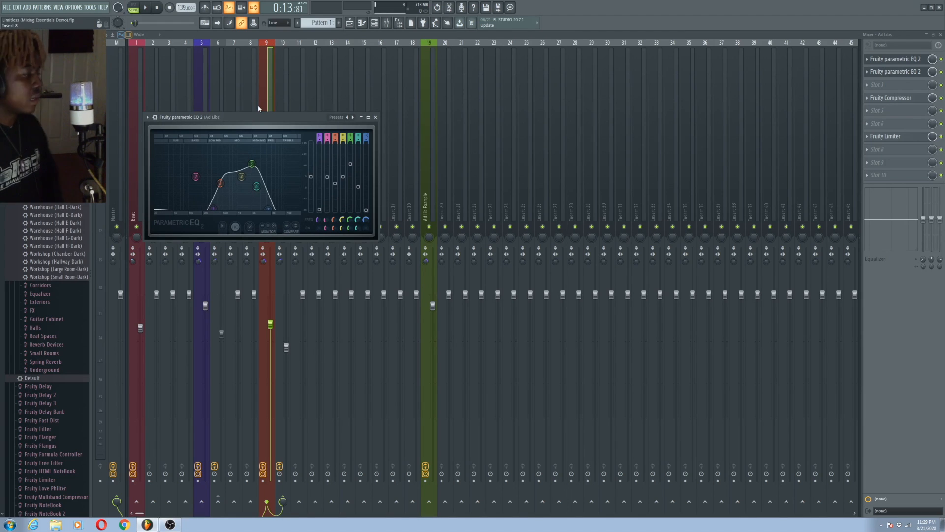
{"action": "left_click", "coordinate": [277, 89]}
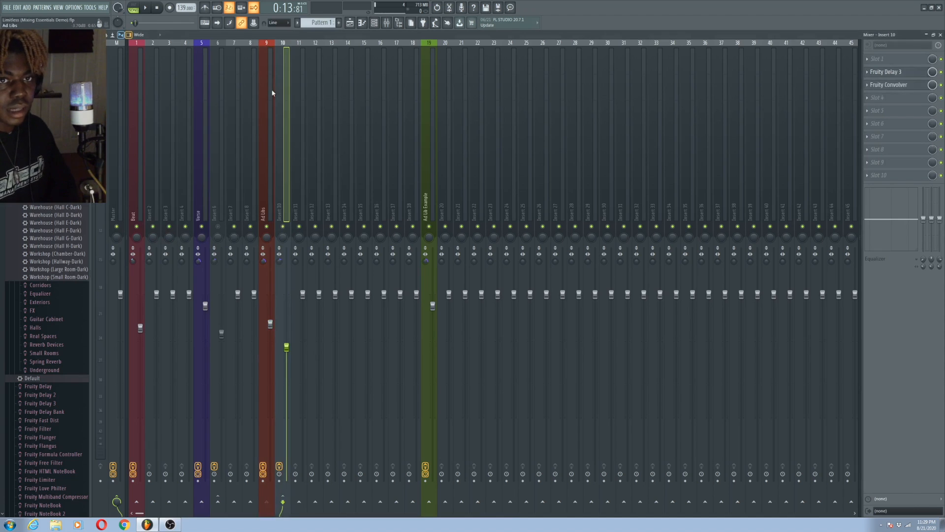
Step: Play the song in the playlist, audition the Ad Libs track soloed in the mixer, and restore all tracks to audible
{"action": "key", "text": "F5"}
{"action": "key", "text": "space"}
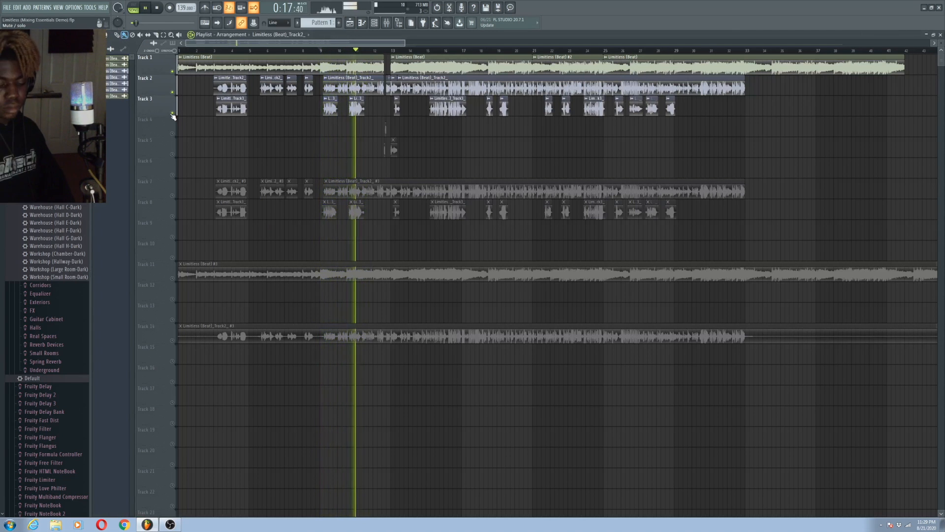
{"action": "key", "text": "space"}
{"action": "left_click", "coordinate": [387, 26]}
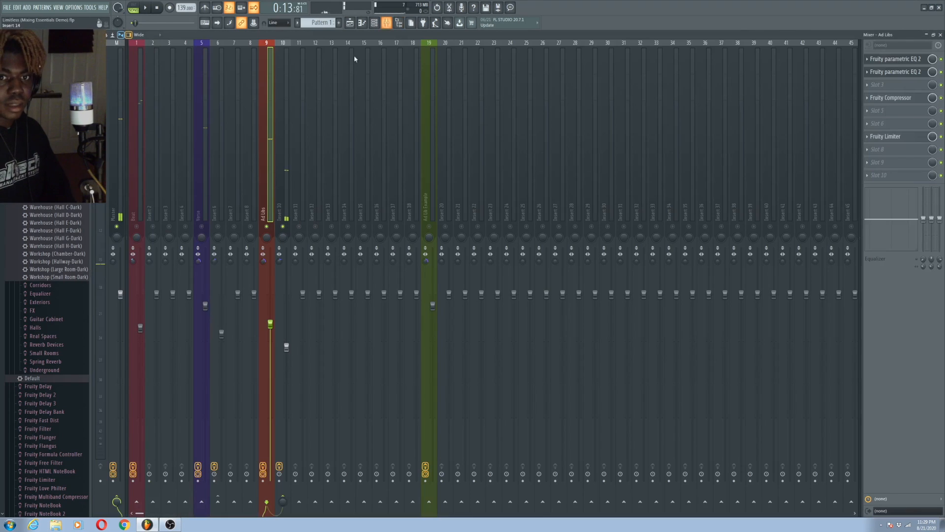
{"action": "key", "text": "space"}
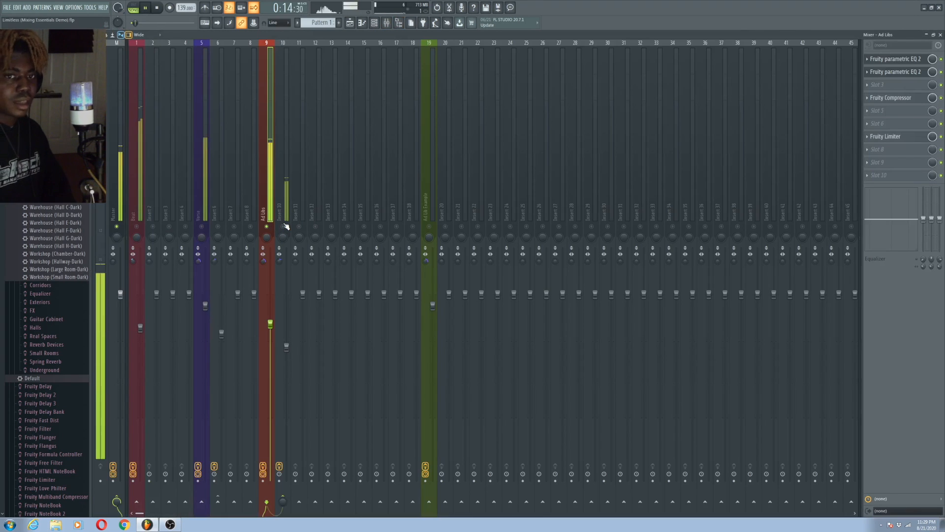
{"action": "key", "text": "space"}
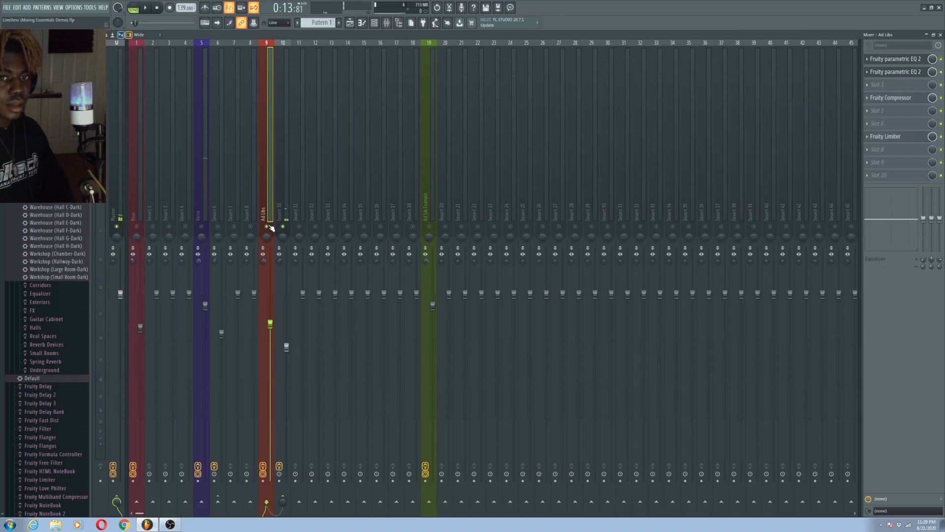
{"action": "right_click", "coordinate": [266, 227]}
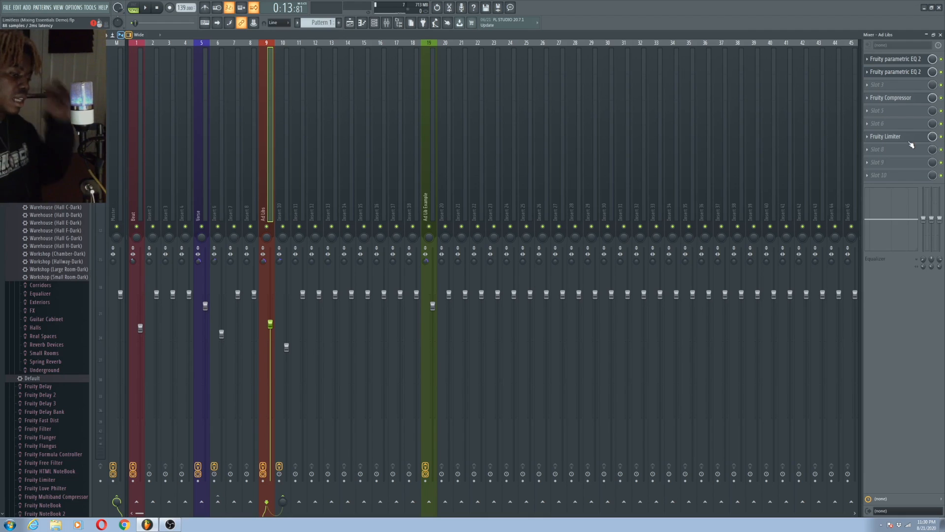
Step: Browse the Distortion and Misc effects for slot 5 of the Ad Libs track without adding one, and reselect the Verse track
{"action": "left_click", "coordinate": [901, 111]}
{"action": "mouse_move", "coordinate": [837, 145]}
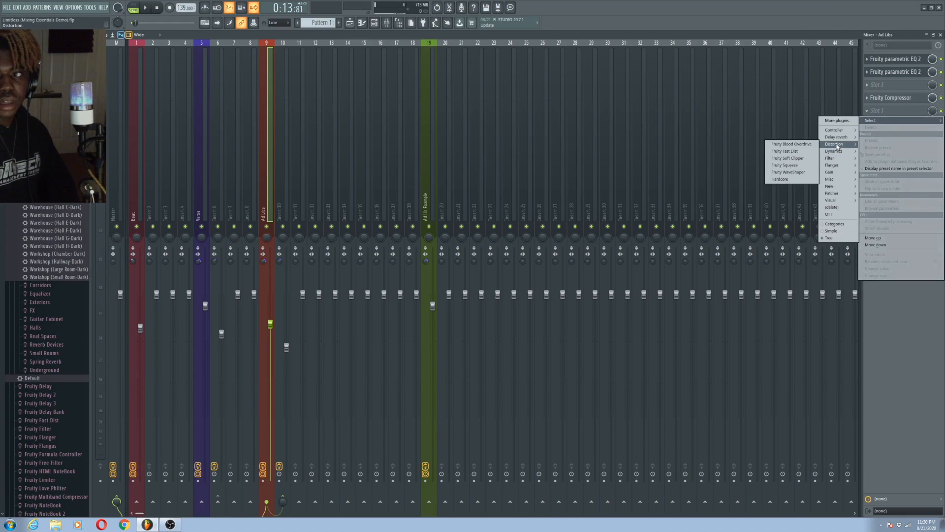
{"action": "mouse_move", "coordinate": [832, 180]}
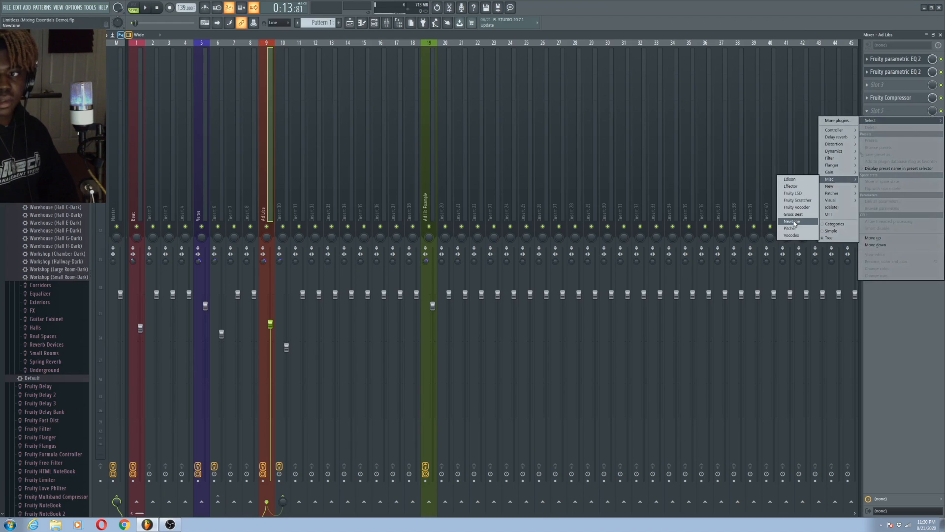
{"action": "left_click", "coordinate": [906, 111]}
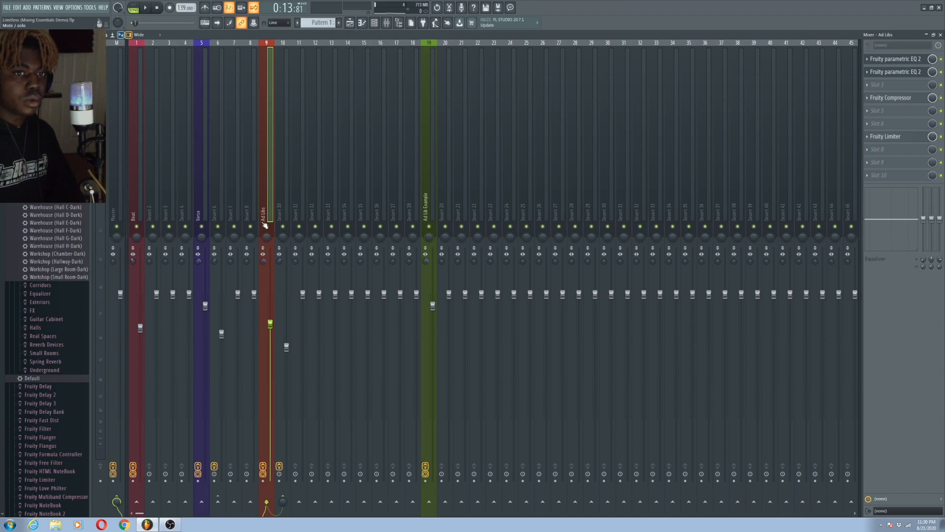
{"action": "left_click", "coordinate": [206, 185]}
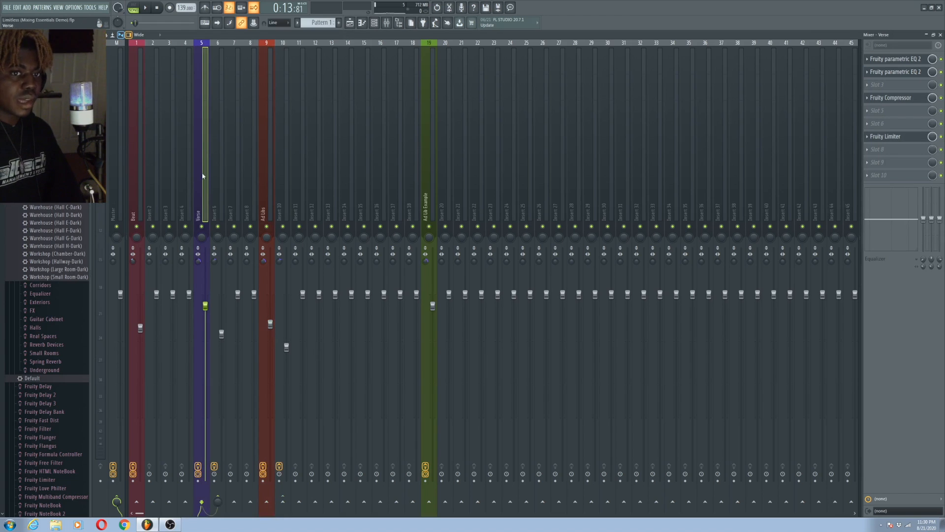
Step: Select insert 6 and switch its effect slot plugin list through the Categories and Simple views, returning it to Tree
{"action": "left_click", "coordinate": [217, 502]}
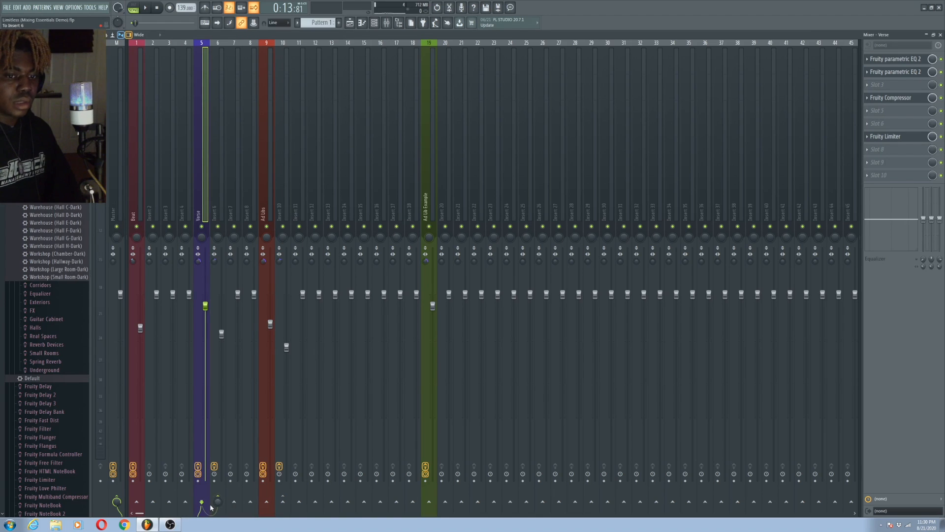
{"action": "left_click", "coordinate": [221, 184]}
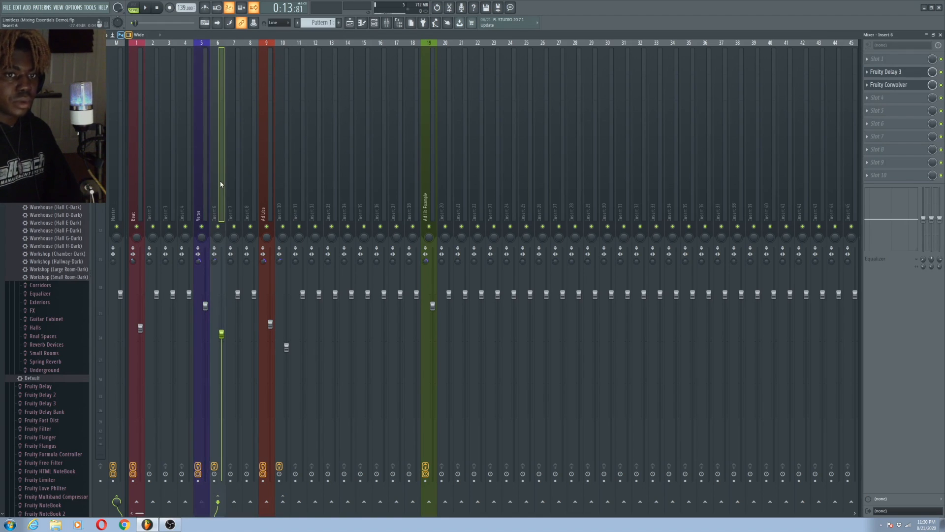
{"action": "left_click", "coordinate": [881, 126]}
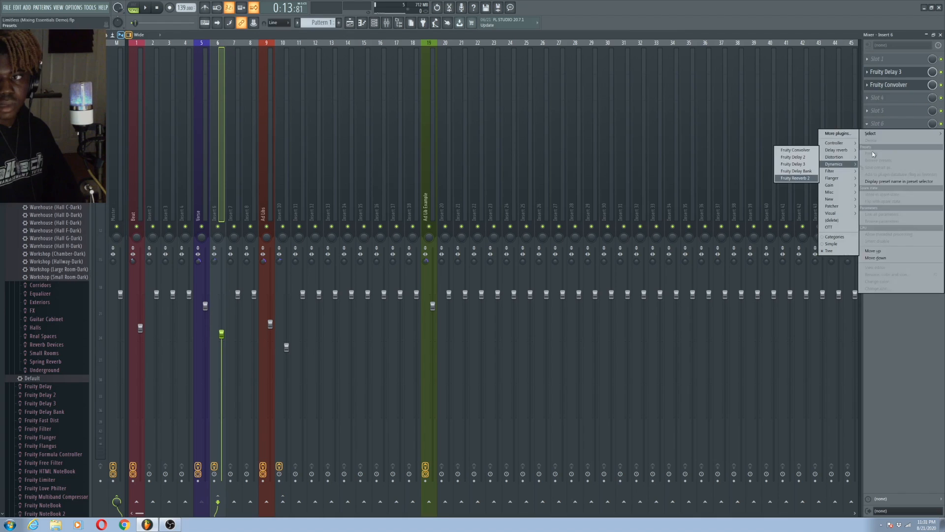
{"action": "mouse_move", "coordinate": [831, 199]}
{"action": "left_click", "coordinate": [835, 237]}
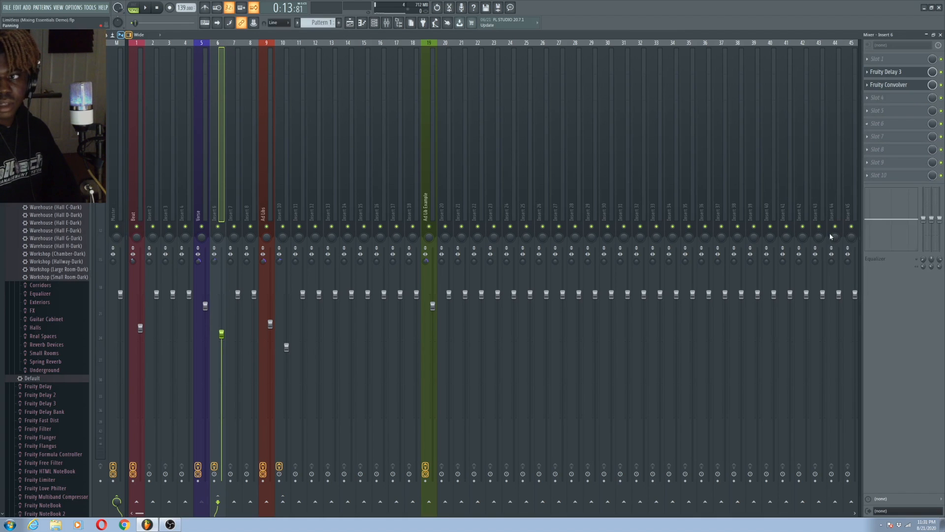
{"action": "left_click", "coordinate": [876, 140]}
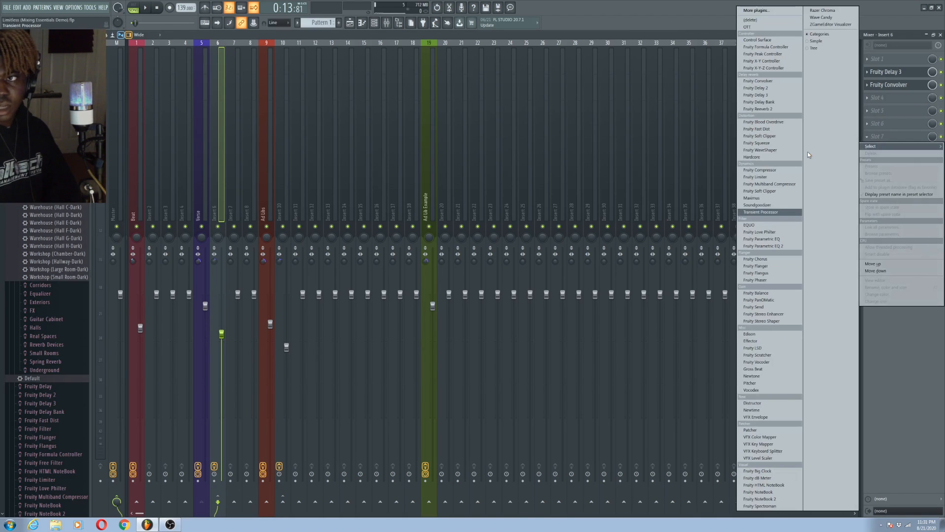
{"action": "left_click", "coordinate": [826, 42]}
{"action": "left_click", "coordinate": [892, 156]}
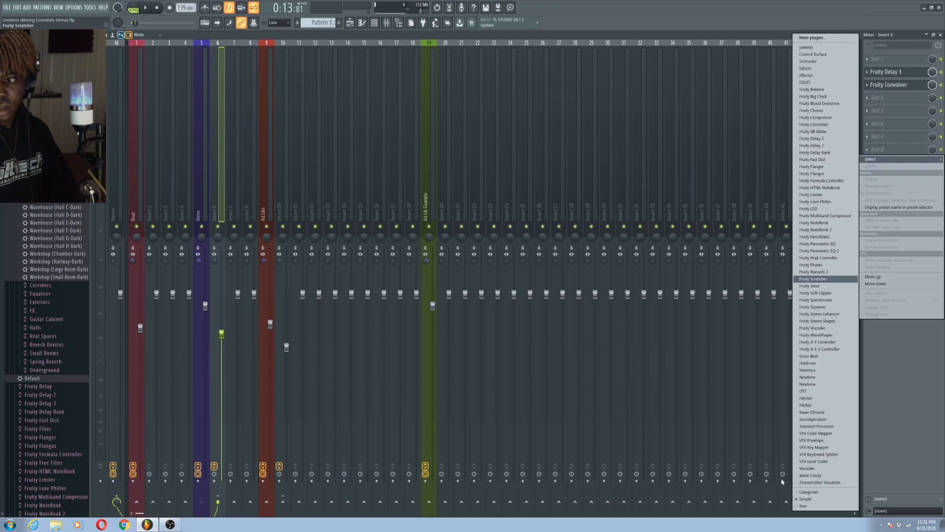
{"action": "left_click", "coordinate": [801, 508]}
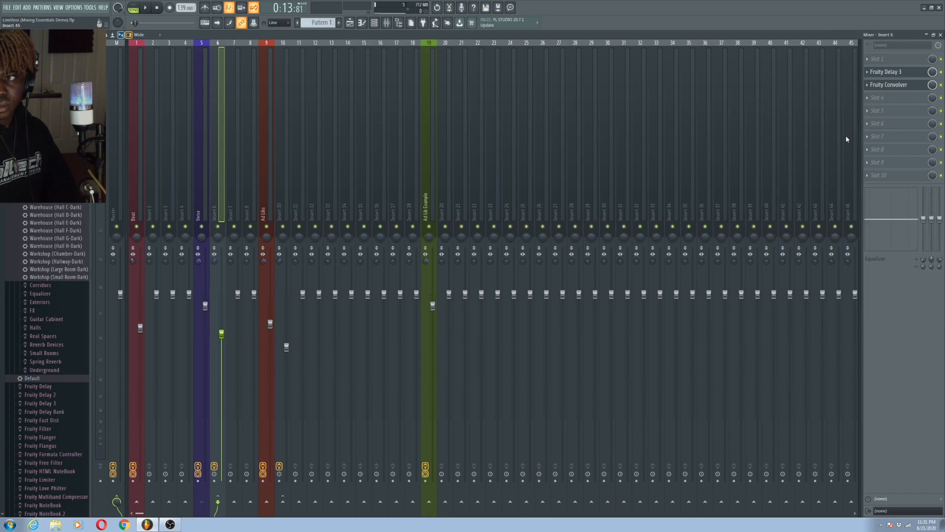
{"action": "left_click", "coordinate": [885, 138]}
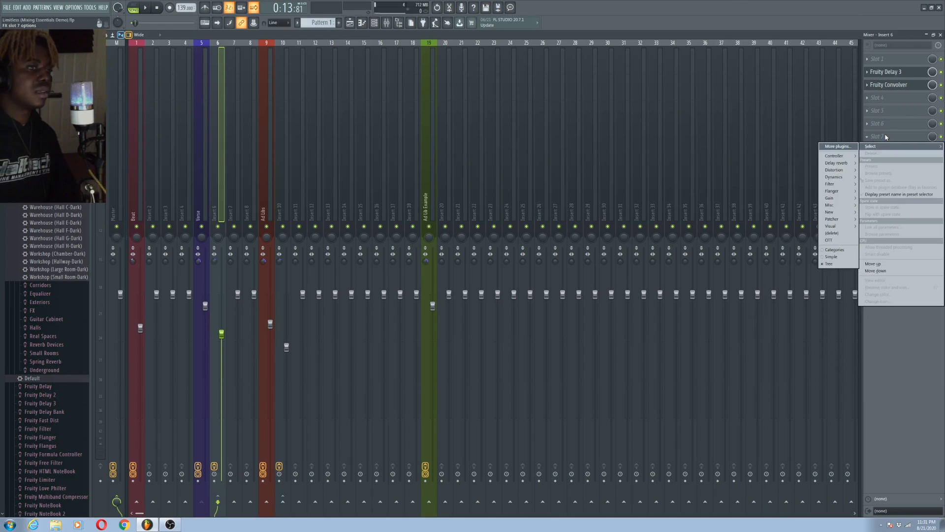
{"action": "left_click", "coordinate": [889, 138]}
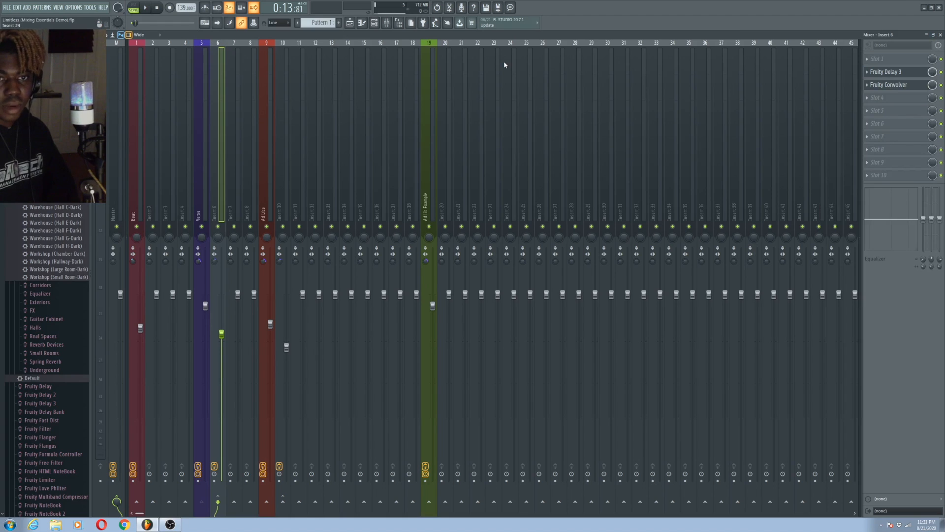
Step: Sidechain the Ad Lib Example track to insert 20 in the mixer
{"action": "left_click", "coordinate": [197, 187]}
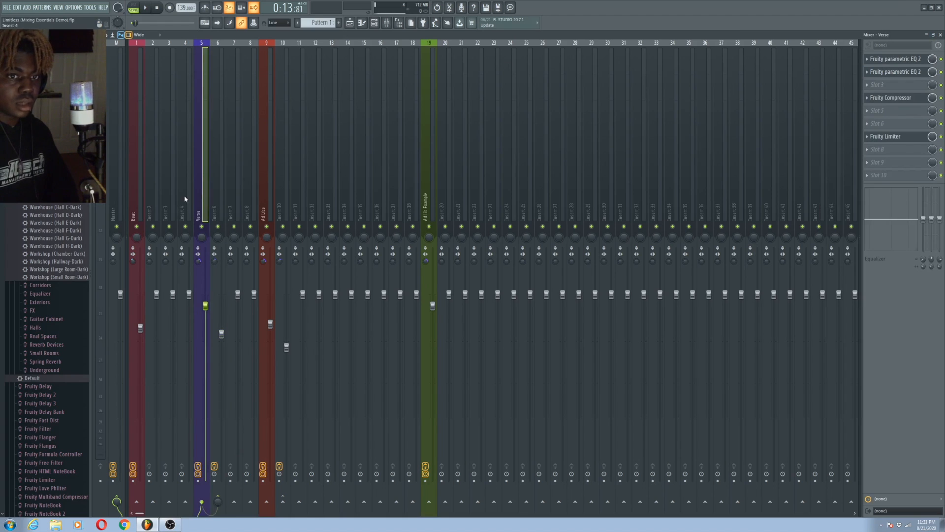
{"action": "left_click", "coordinate": [556, 177]}
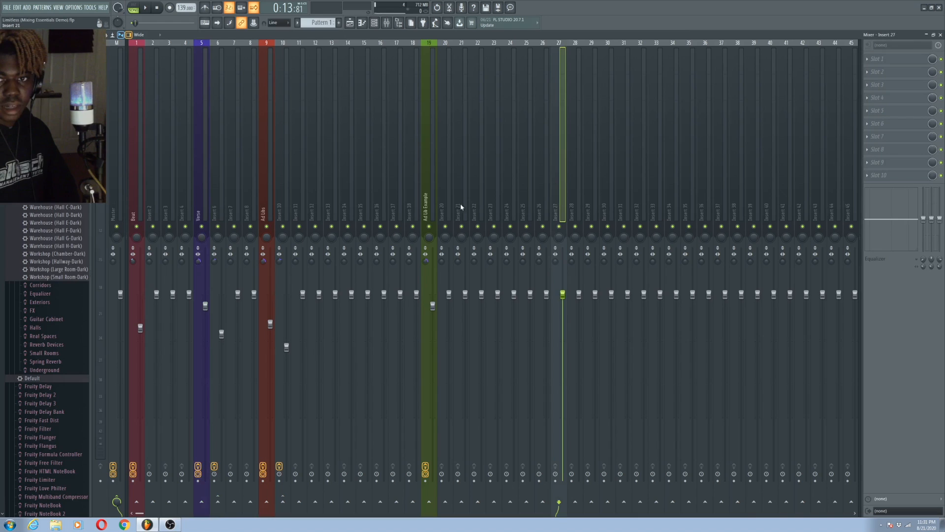
{"action": "left_click", "coordinate": [429, 202]}
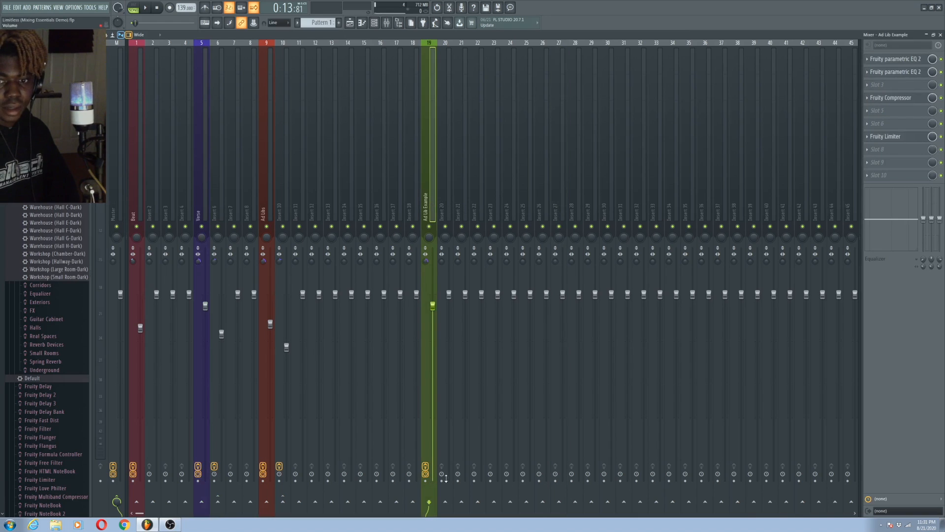
{"action": "right_click", "coordinate": [450, 505]}
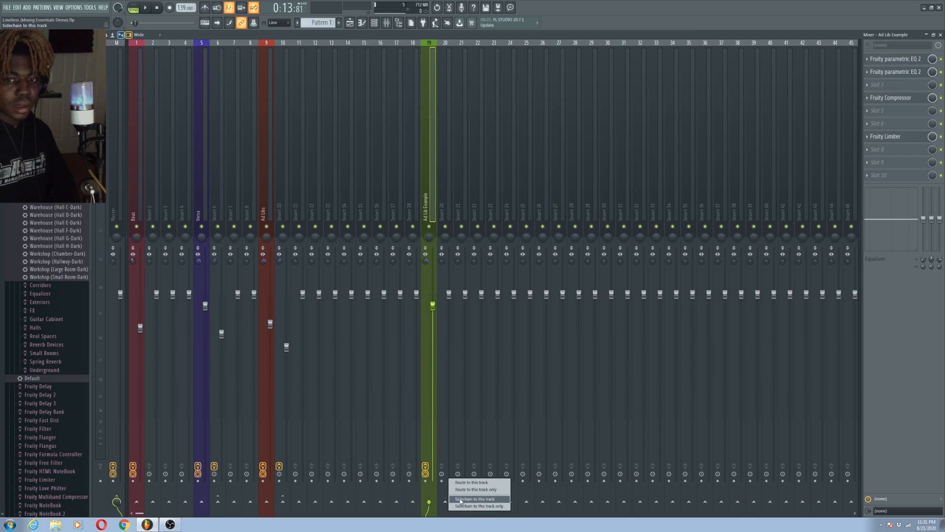
{"action": "left_click", "coordinate": [460, 501]}
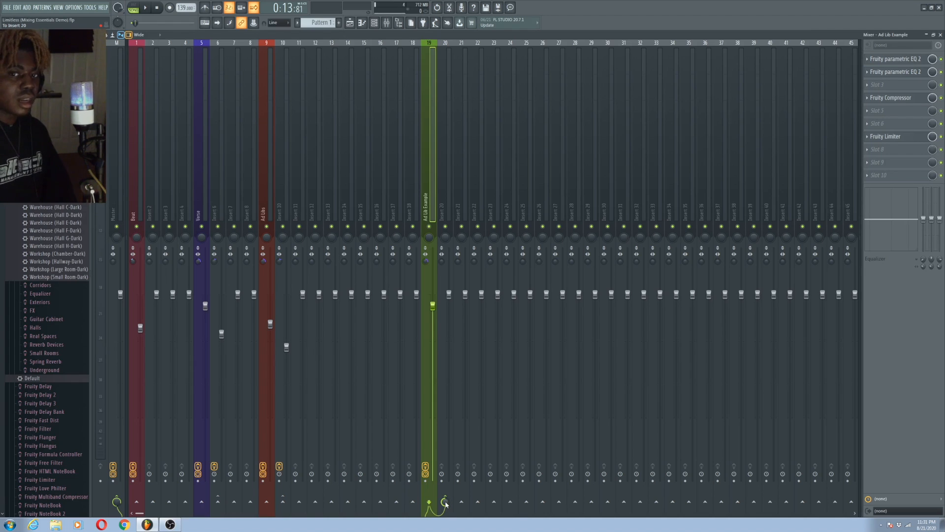
Step: Solo the Ad Libs track with its insert 10 send, lower insert 10's volume slightly, and audition the result
{"action": "left_click", "coordinate": [264, 213]}
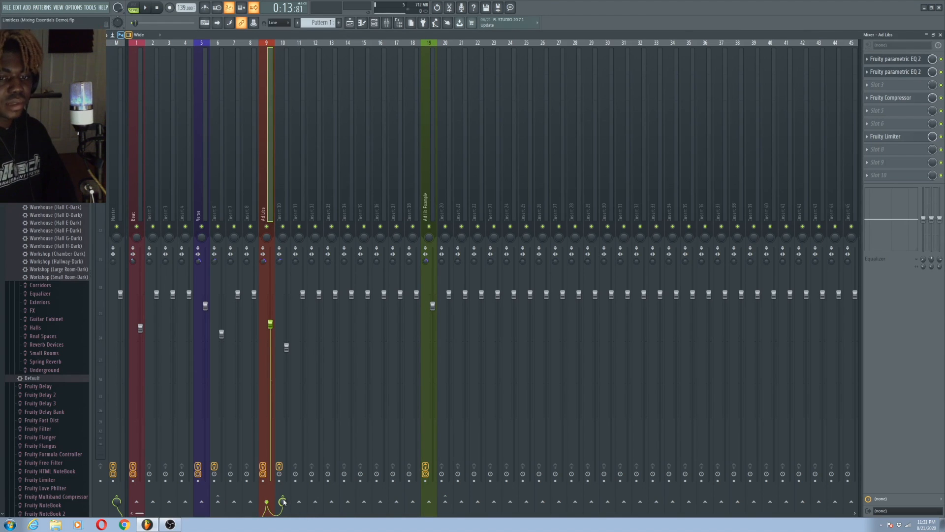
{"action": "left_click", "coordinate": [285, 186]}
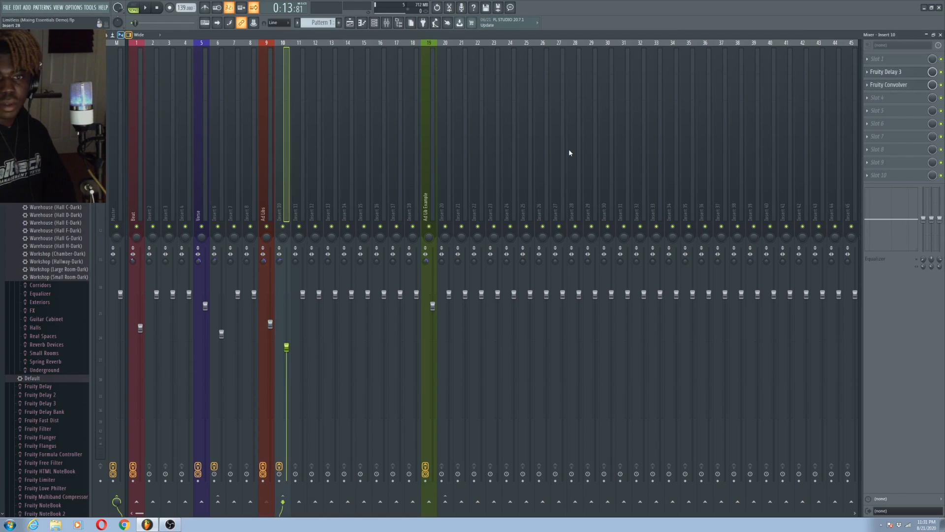
{"action": "left_click", "coordinate": [264, 189]}
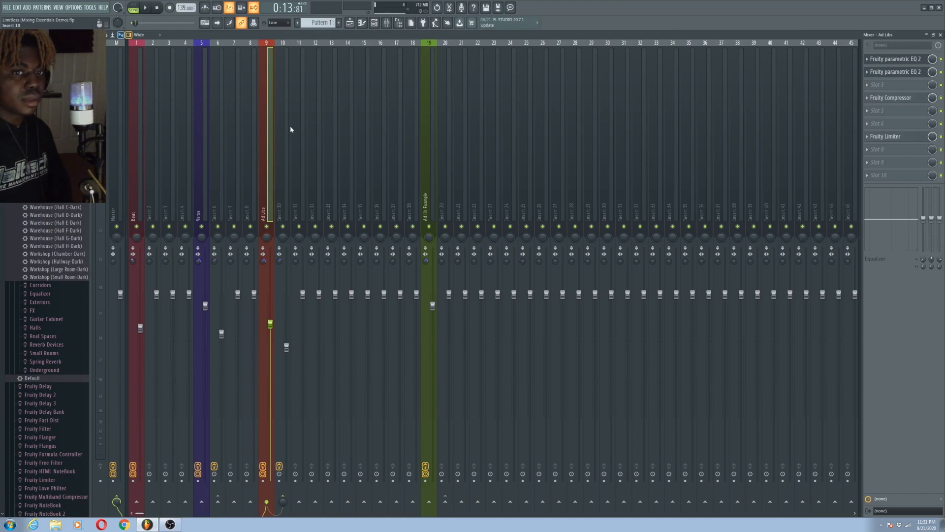
{"action": "left_click", "coordinate": [276, 184]}
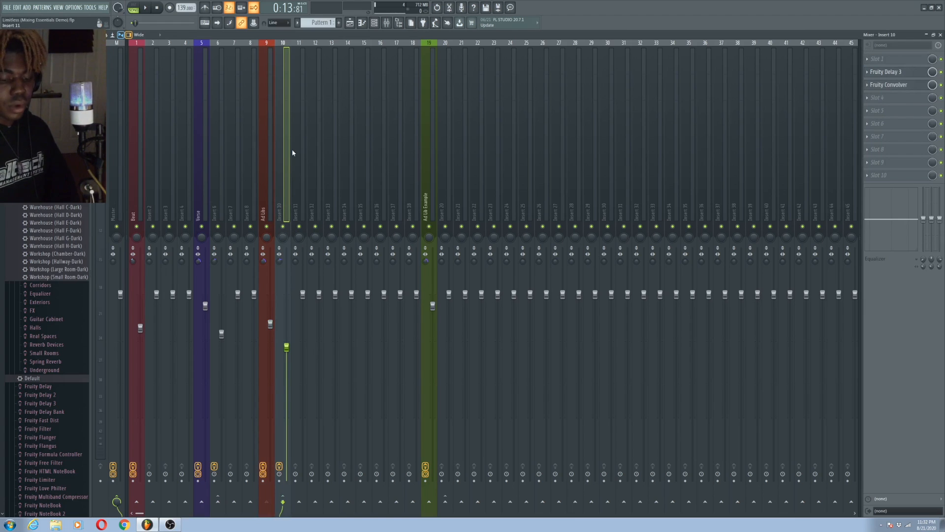
{"action": "key", "text": "space"}
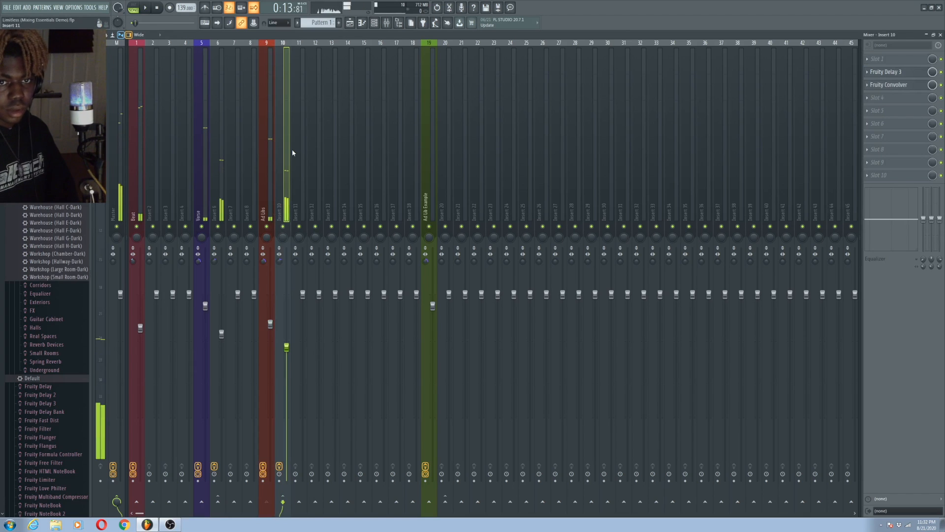
{"action": "right_click", "coordinate": [267, 227]}
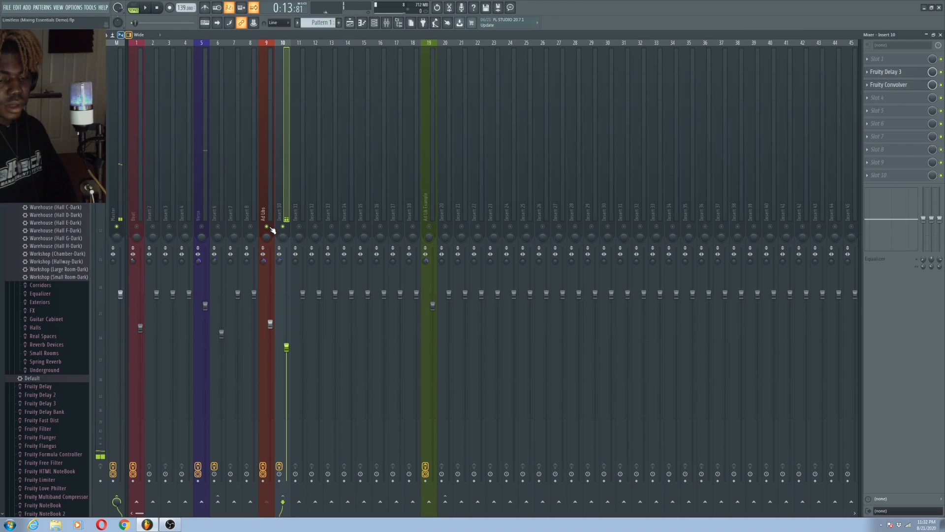
{"action": "left_click_drag", "start_coordinate": [286, 348], "coordinate": [289, 358]}
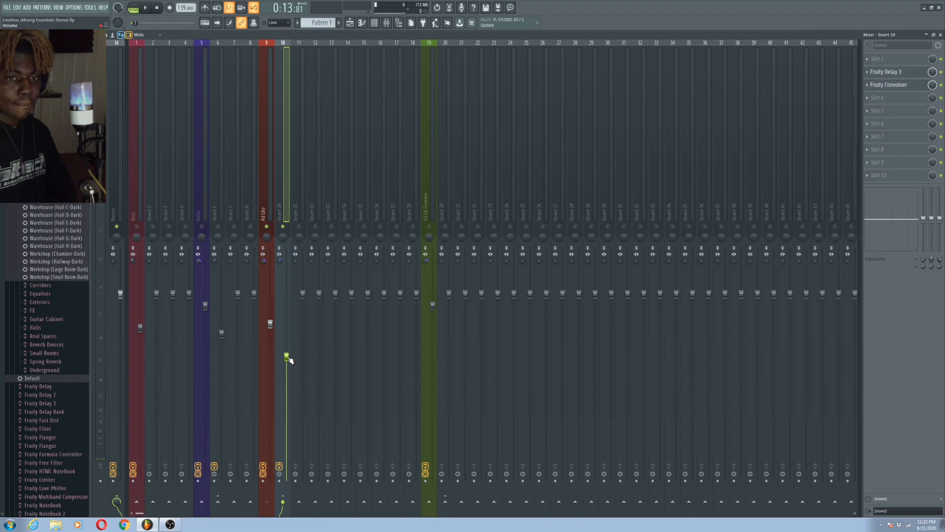
{"action": "key", "text": "space"}
{"action": "key", "text": "space"}
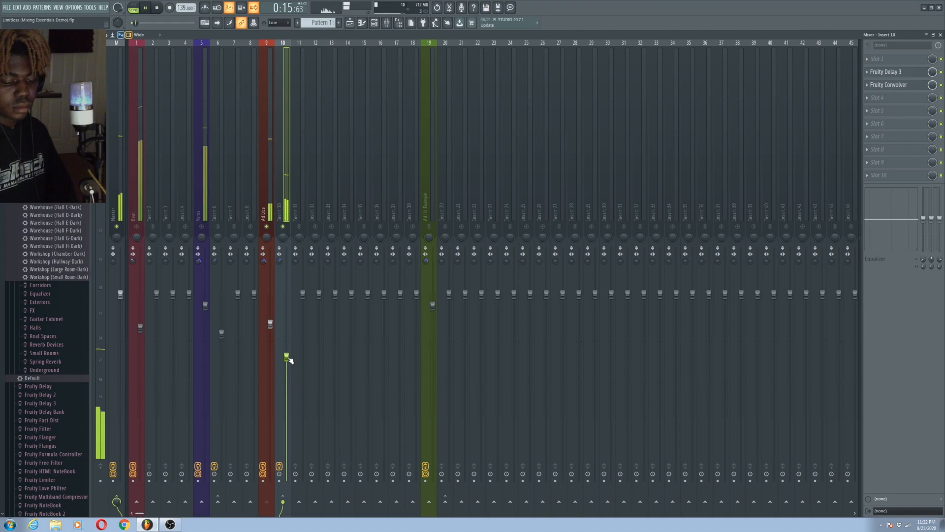
Step: Unmute the Verse track and insert 6 alongside the soloed Ad Libs, and reduce insert 6's Fruity Delay 3 mix level
{"action": "left_click", "coordinate": [202, 226]}
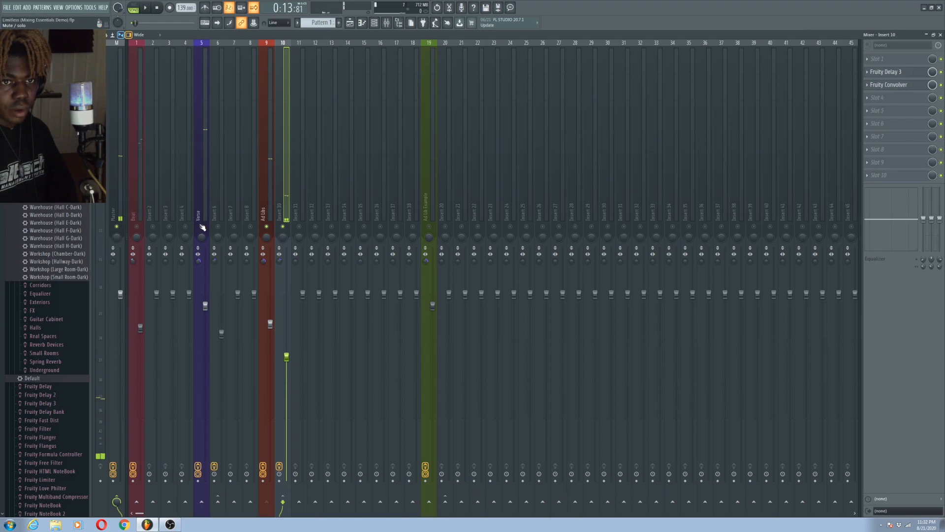
{"action": "left_click", "coordinate": [206, 209]}
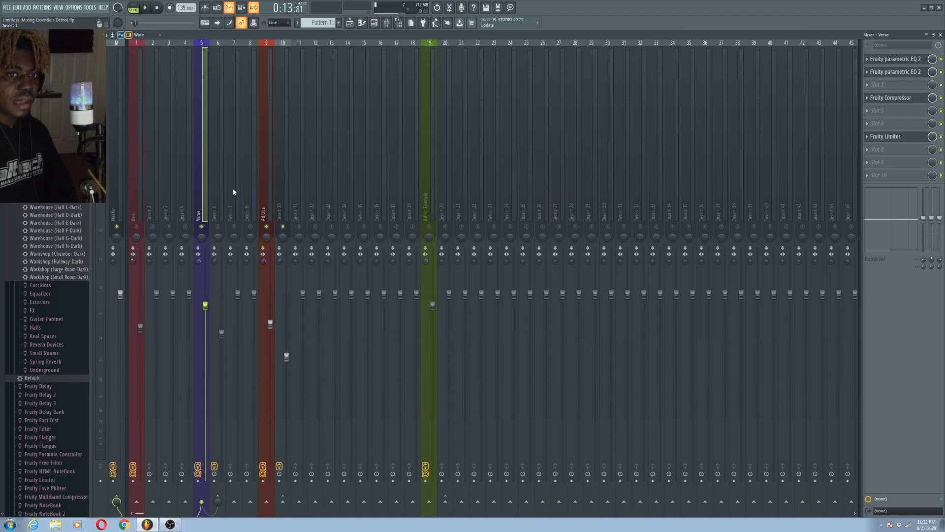
{"action": "left_click", "coordinate": [213, 195]}
{"action": "left_click", "coordinate": [218, 226]}
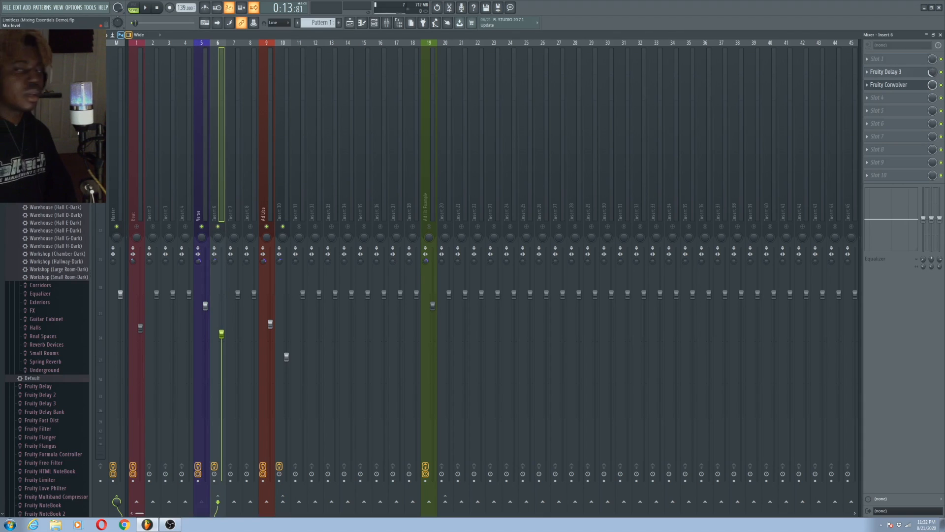
Step: Audition the verse and ad-libs together and lower insert 6's volume fader slightly
{"action": "key", "text": "space"}
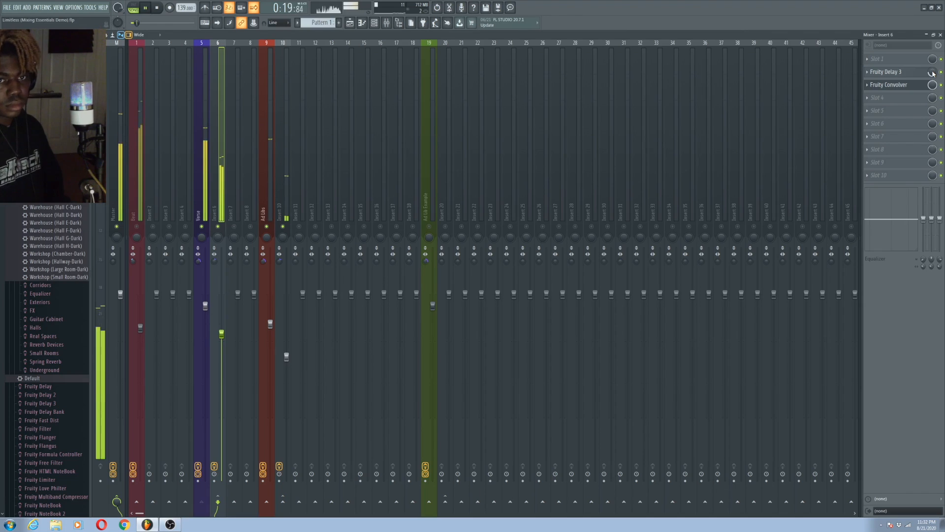
{"action": "key", "text": "space"}
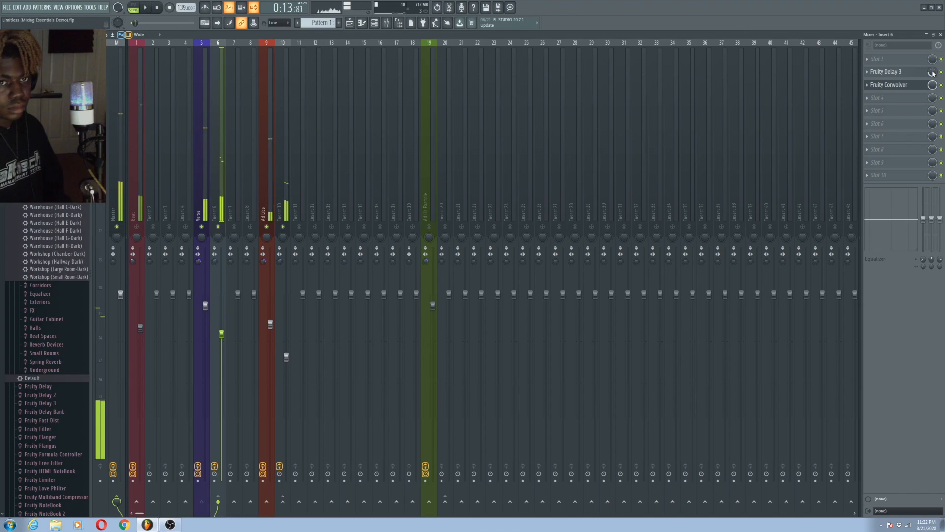
{"action": "left_click_drag", "start_coordinate": [222, 333], "coordinate": [222, 340]}
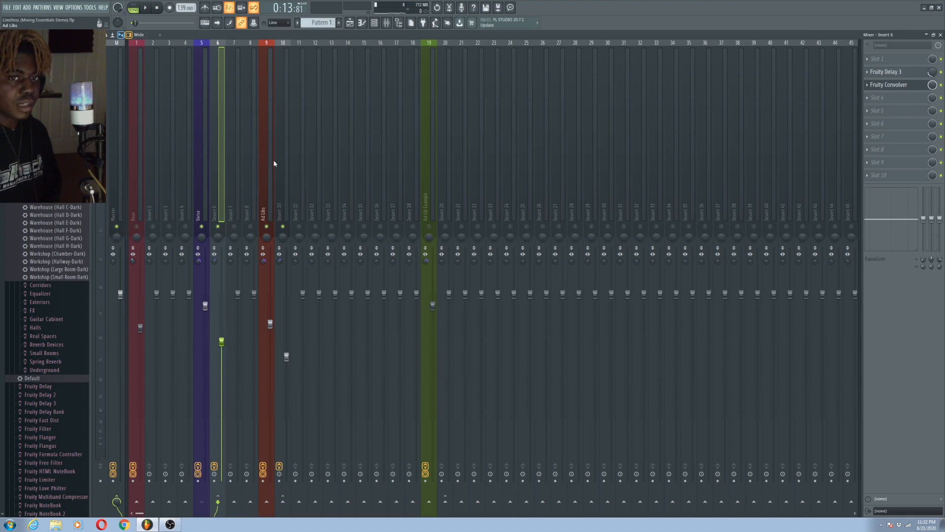
Step: Lower insert 10's volume fader a little further and restore all mixer tracks to audible
{"action": "left_click", "coordinate": [290, 169]}
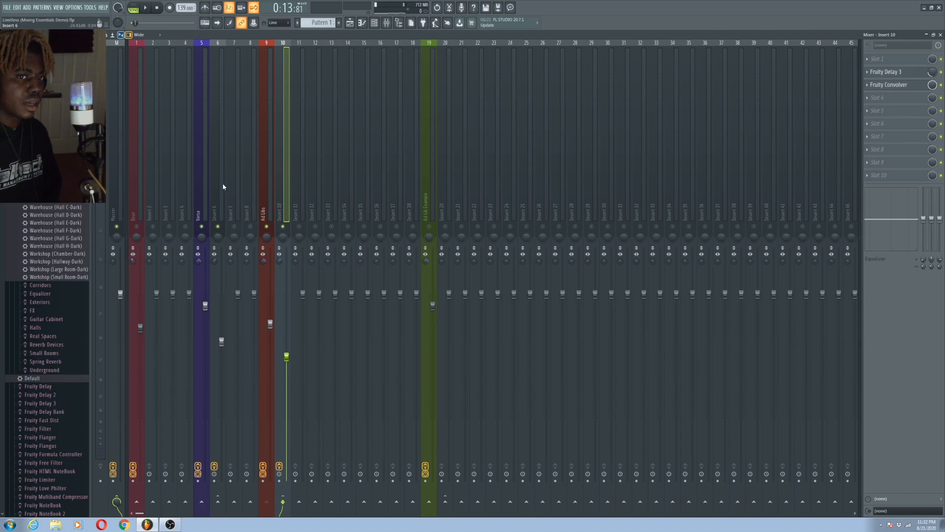
{"action": "left_click_drag", "start_coordinate": [288, 357], "coordinate": [292, 369]}
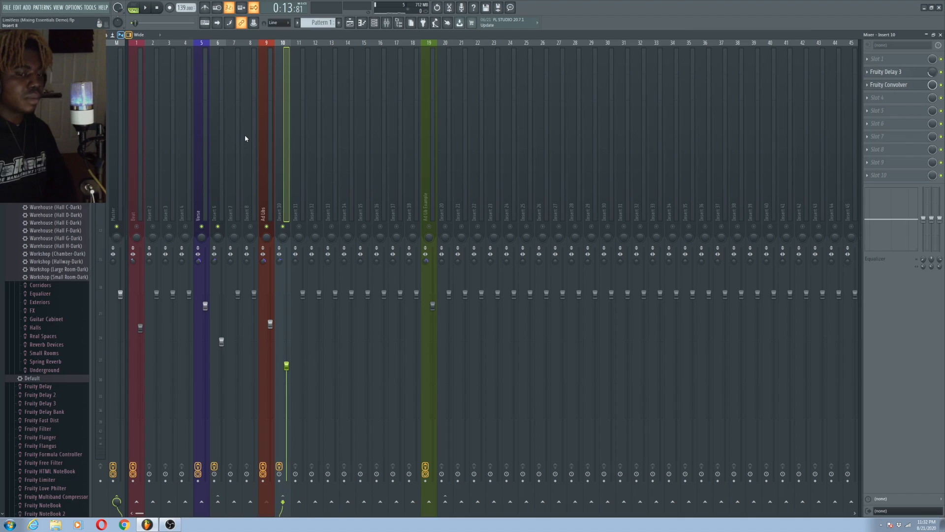
{"action": "right_click", "coordinate": [267, 227]}
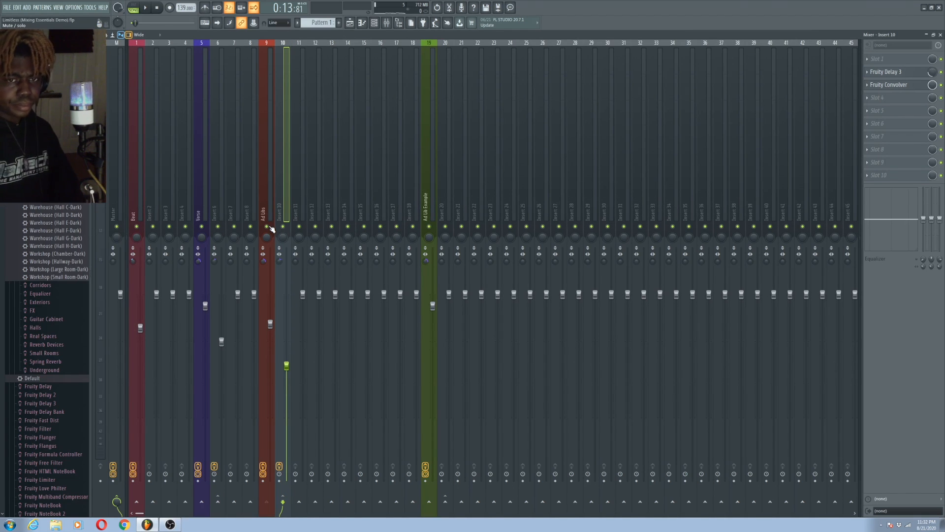
Step: Check the playlist arrangement, return to the mixer, and open the Fruity Compressor on the Beat track to examine its settings
{"action": "key", "text": "F5"}
{"action": "key", "text": "F5"}
{"action": "key", "text": "F5"}
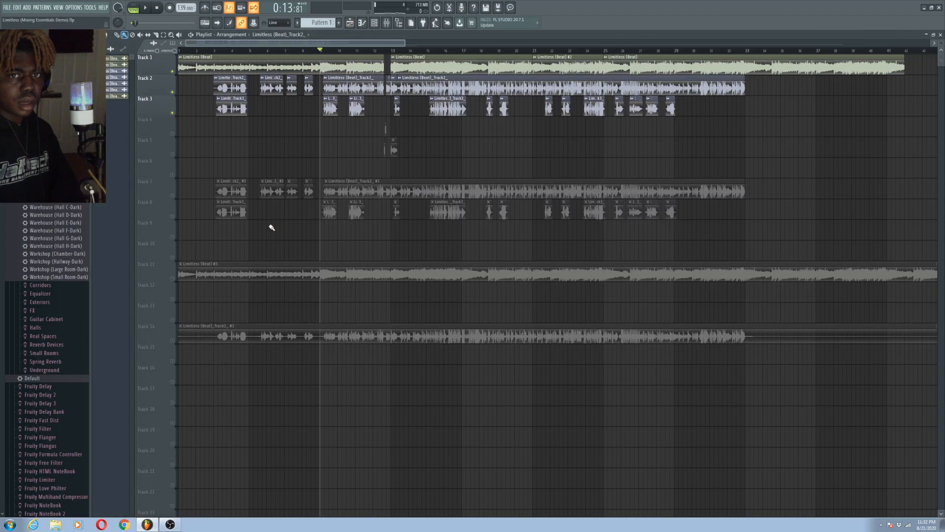
{"action": "key", "text": "F5"}
{"action": "key", "text": "F5"}
{"action": "key", "text": "F5"}
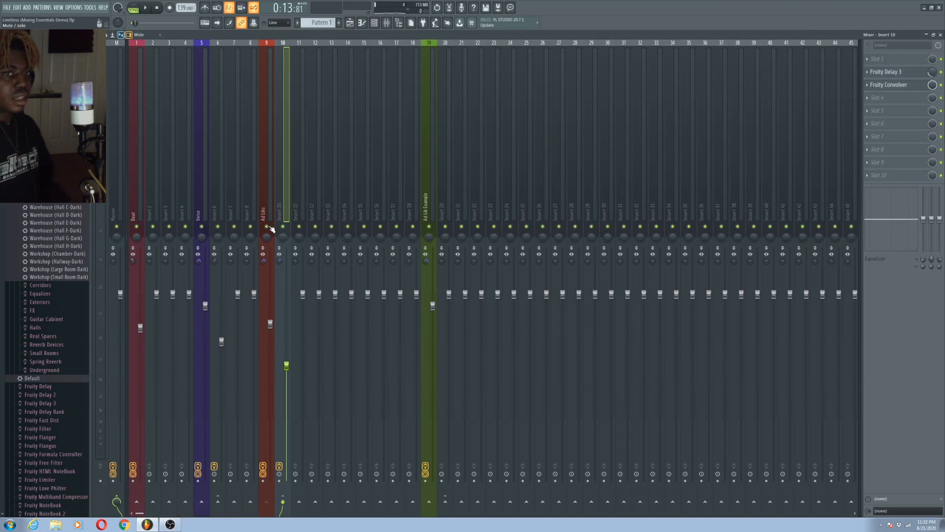
{"action": "left_click", "coordinate": [138, 207]}
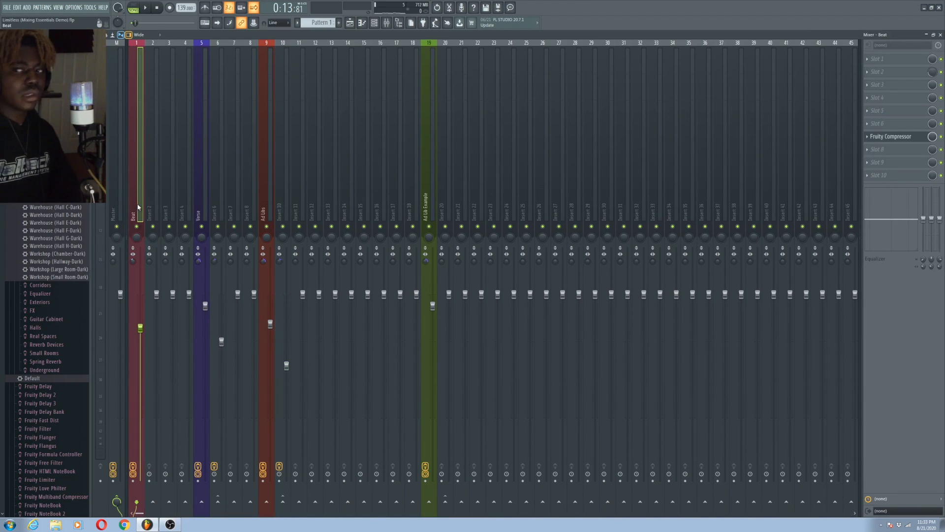
{"action": "left_click", "coordinate": [884, 141]}
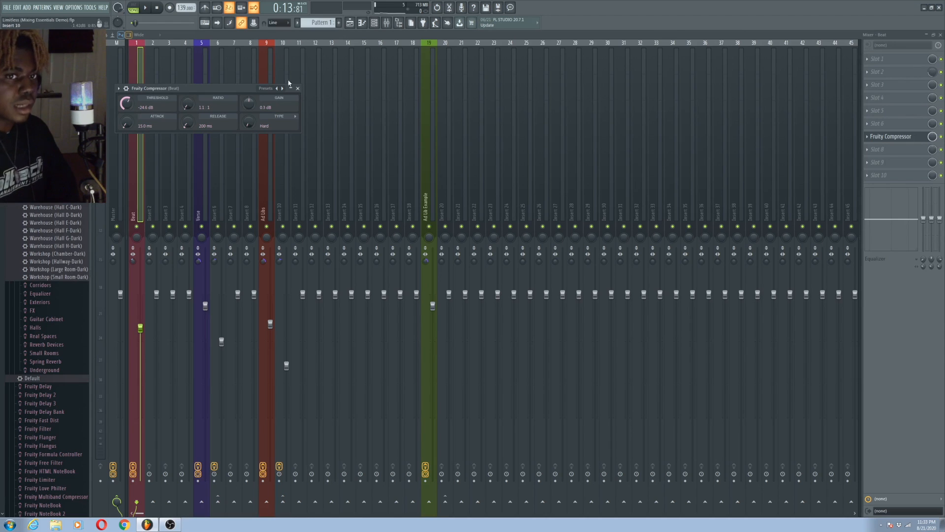
Step: Reset the gain of the Beat track's Fruity Compressor and lower the Beat track's volume fader slightly during playback
{"action": "right_click", "coordinate": [250, 108]}
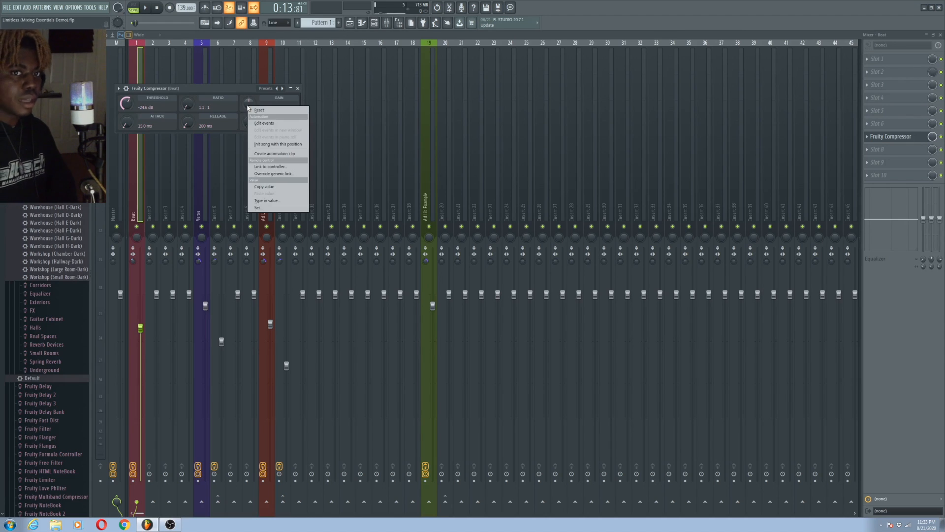
{"action": "left_click", "coordinate": [261, 110]}
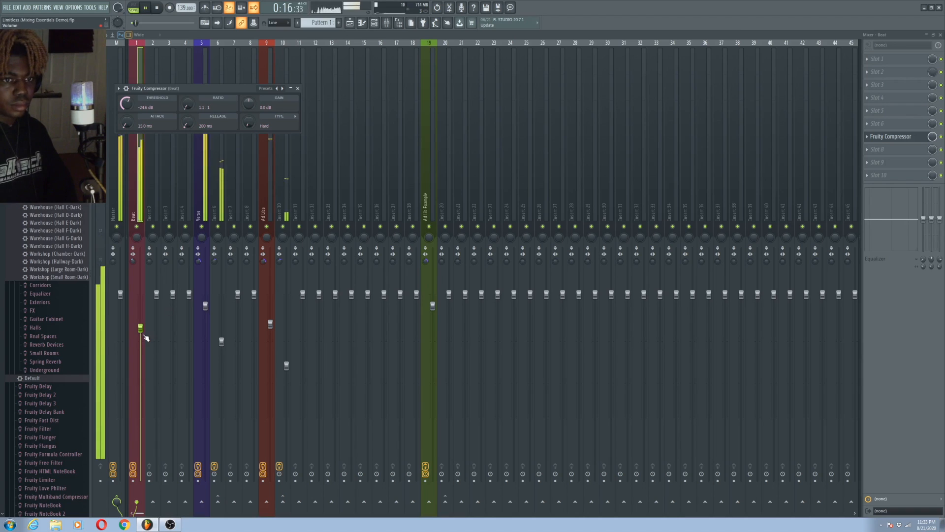
{"action": "left_click_drag", "start_coordinate": [141, 328], "coordinate": [143, 334]}
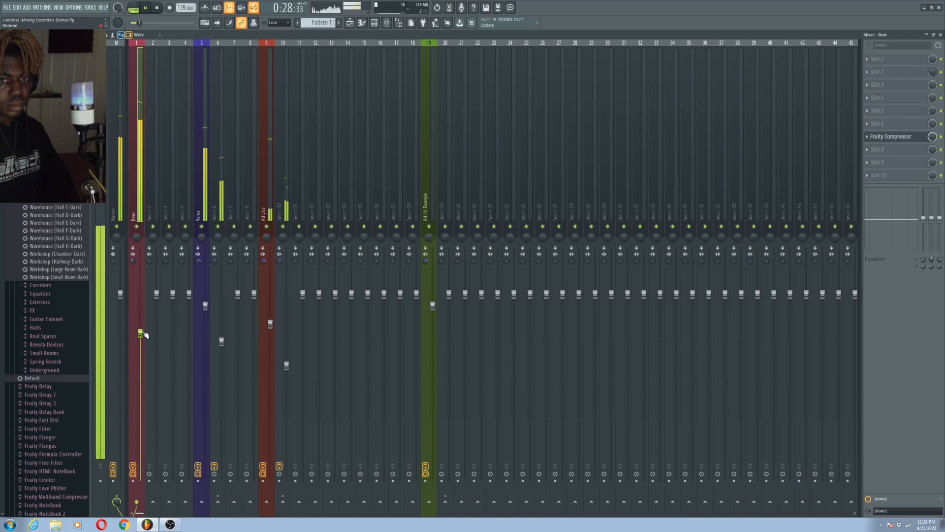
Step: Lower the Ad Libs track's volume fader slightly while auditioning the full mix, and stop playback
{"action": "left_click_drag", "start_coordinate": [270, 323], "coordinate": [270, 328]}
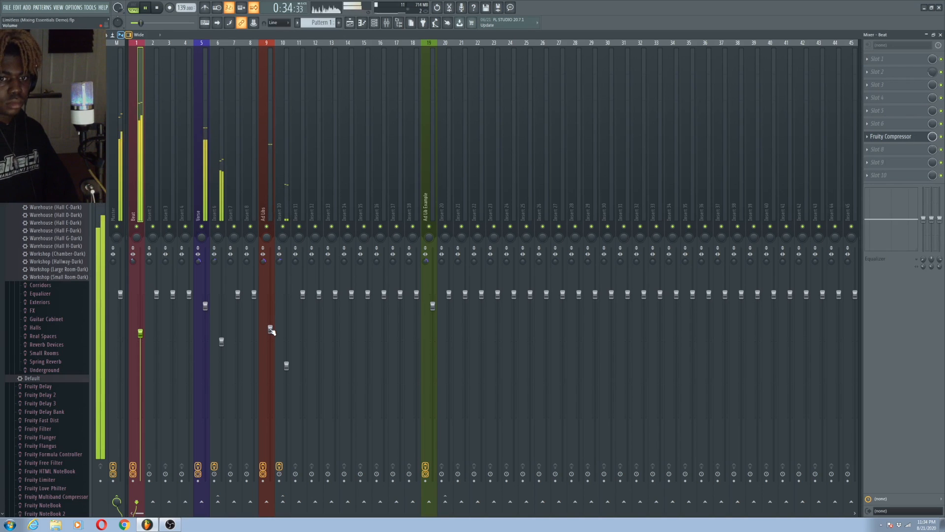
{"action": "left_click", "coordinate": [138, 227]}
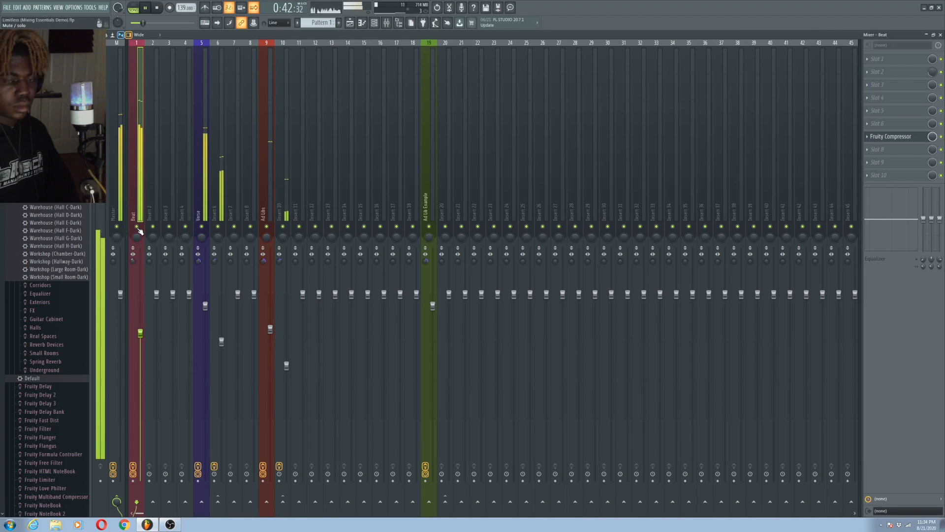
{"action": "key", "text": "space"}
Step: Open the playlist, unmute all tracks, and mute the duplicate vocal tracks 7, 8 and 14 again
{"action": "key", "text": "F5"}
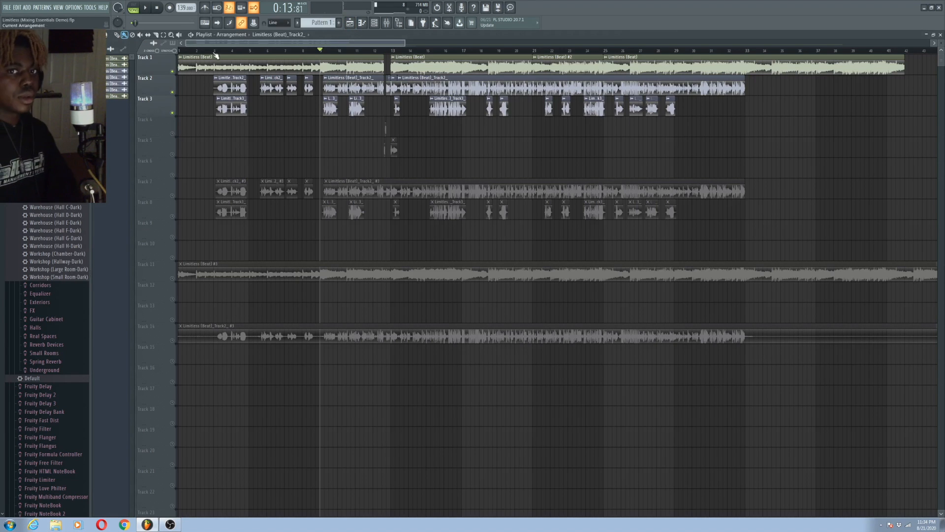
{"action": "left_click_drag", "start_coordinate": [406, 44], "coordinate": [265, 66]}
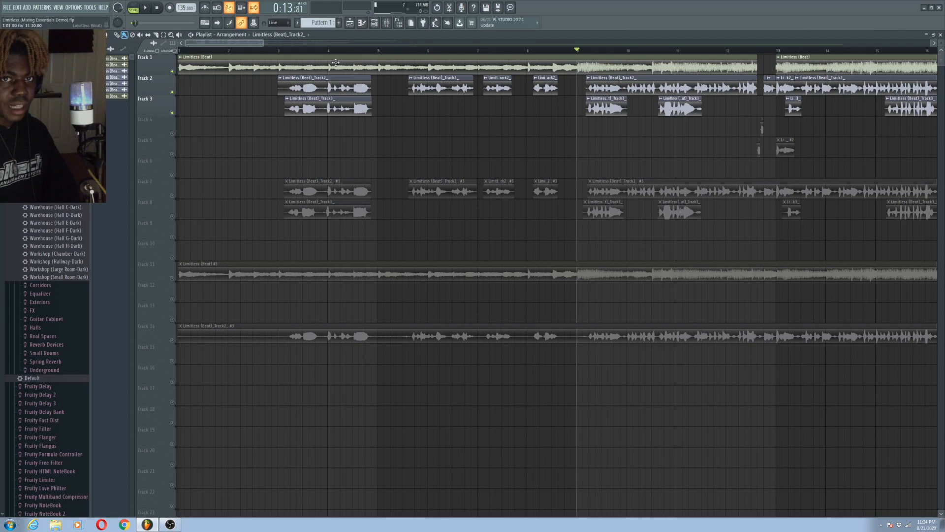
{"action": "left_click_drag", "start_coordinate": [264, 44], "coordinate": [472, 43]}
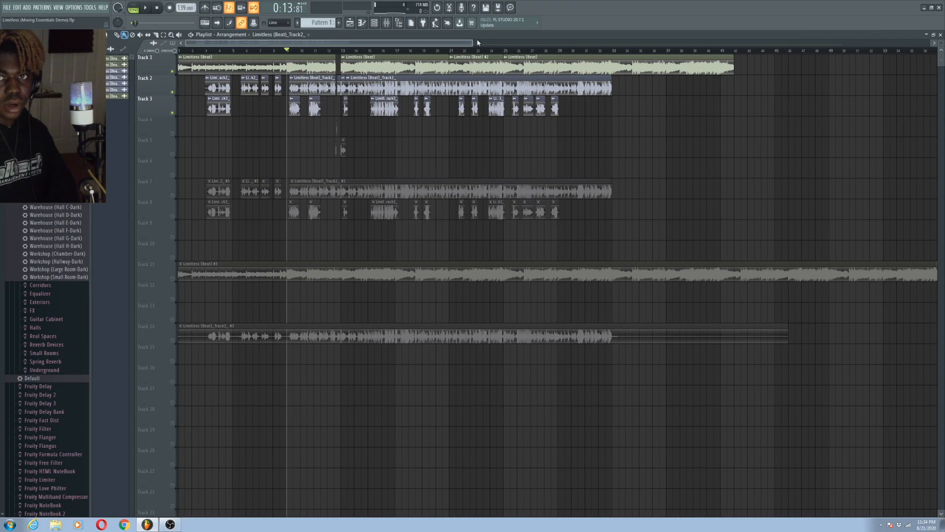
{"action": "left_click_drag", "start_coordinate": [474, 44], "coordinate": [318, 104]}
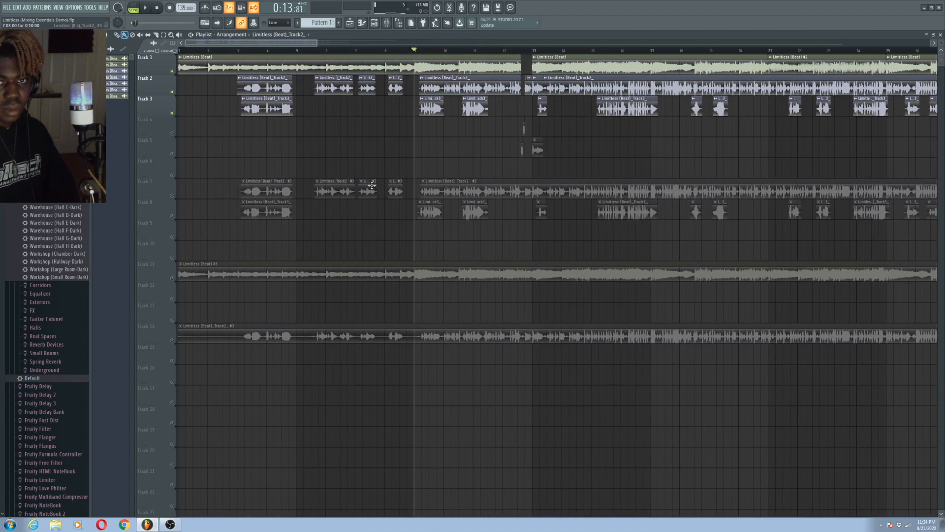
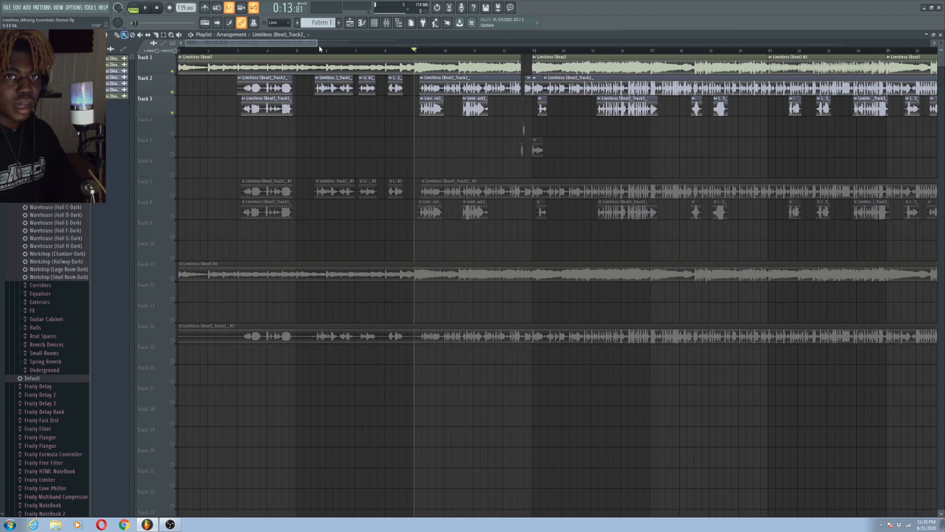
{"action": "left_click_drag", "start_coordinate": [317, 45], "coordinate": [280, 43]}
{"action": "left_click", "coordinate": [295, 50]}
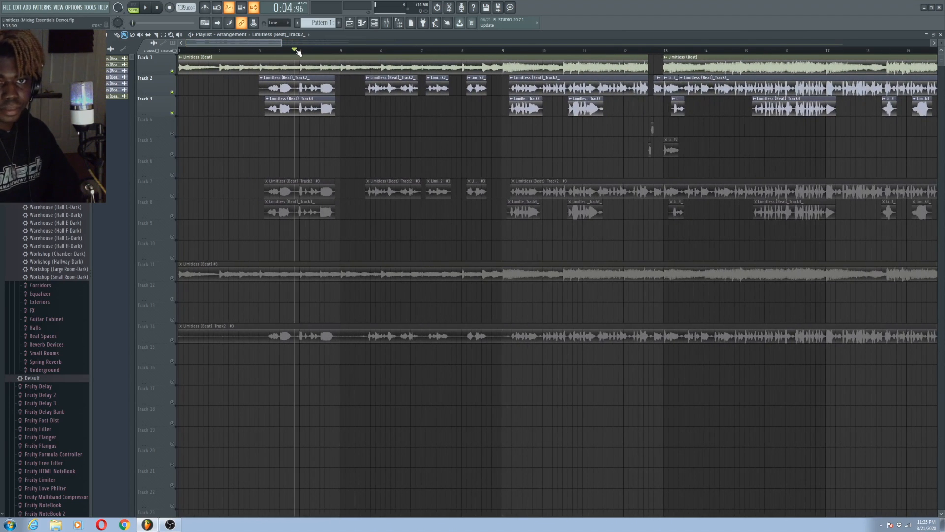
{"action": "right_click", "coordinate": [175, 113]}
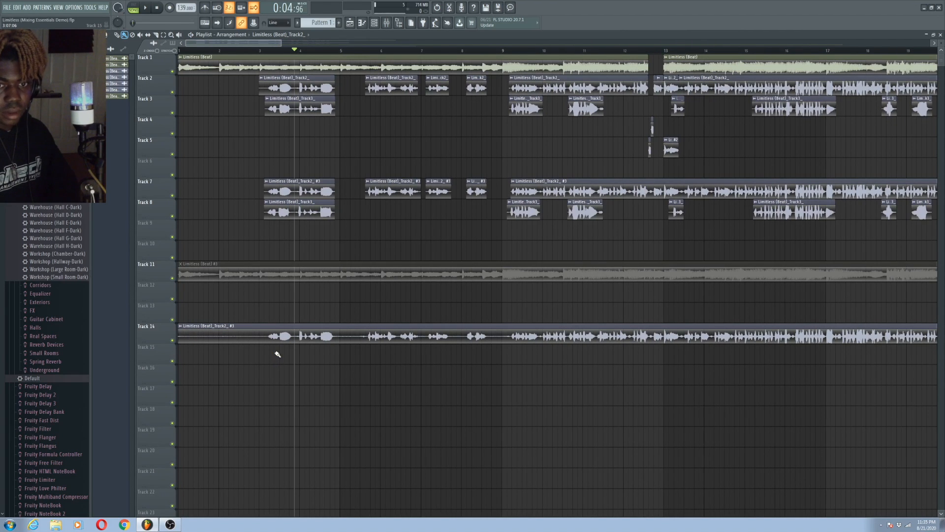
{"action": "left_click", "coordinate": [286, 336]}
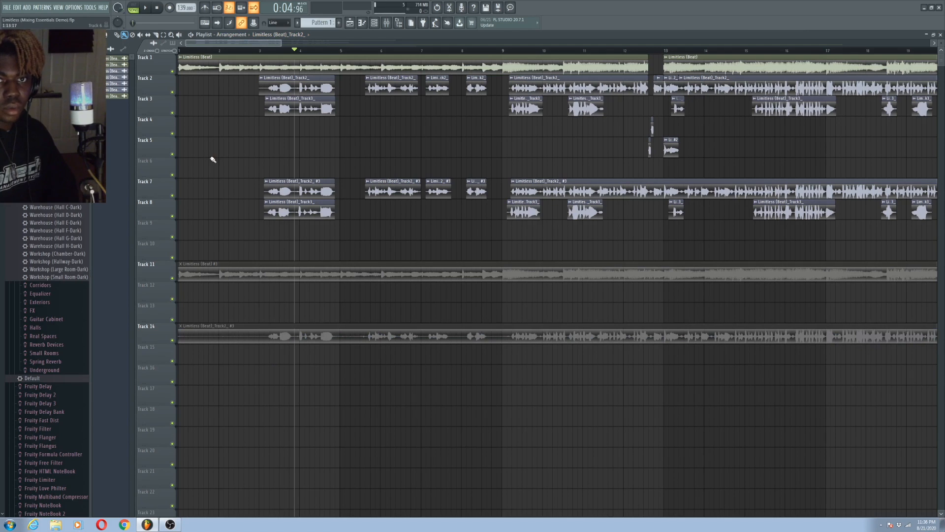
{"action": "left_click", "coordinate": [172, 196]}
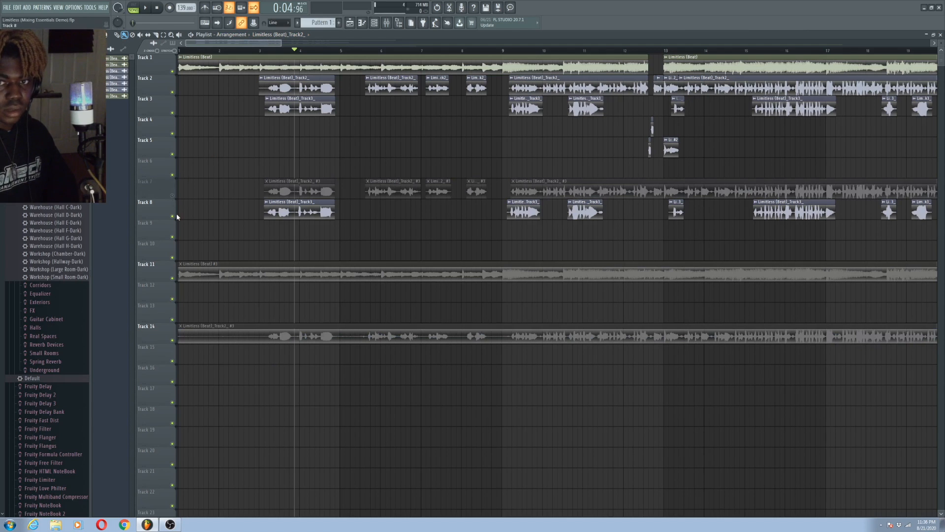
{"action": "left_click", "coordinate": [173, 216]}
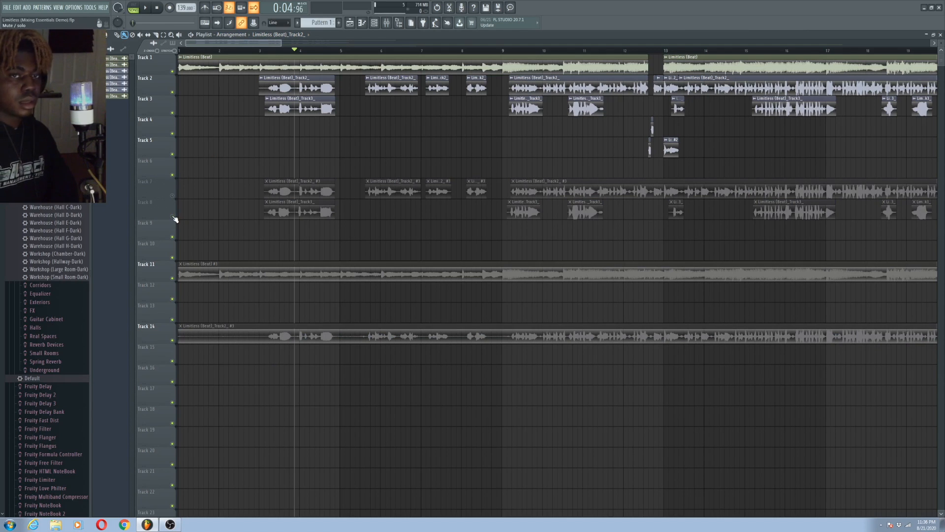
Step: Audition the beat drop-out just before bar 13 and place the playhead at the vocal chops there
{"action": "left_click_drag", "start_coordinate": [254, 43], "coordinate": [266, 71]}
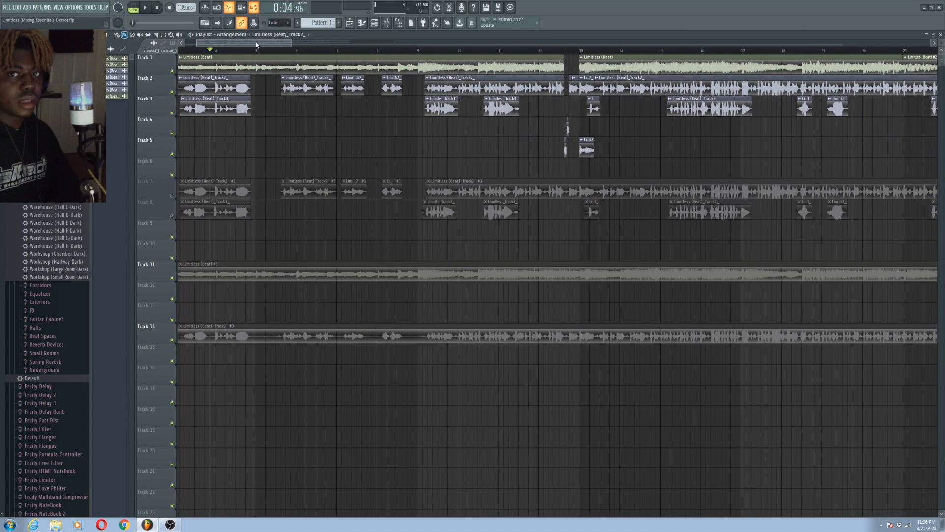
{"action": "mouse_move", "coordinate": [257, 44]}
{"action": "left_mouse_down"}
{"action": "mouse_move", "coordinate": [295, 38]}
{"action": "mouse_move", "coordinate": [270, 43]}
{"action": "left_mouse_up"}
{"action": "left_click", "coordinate": [422, 50]}
{"action": "key", "text": "space"}
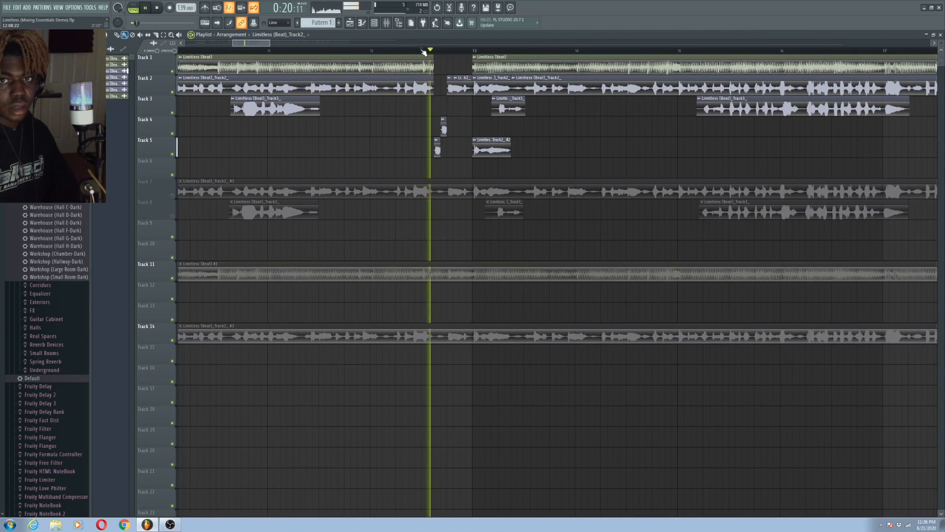
{"action": "key", "text": "space"}
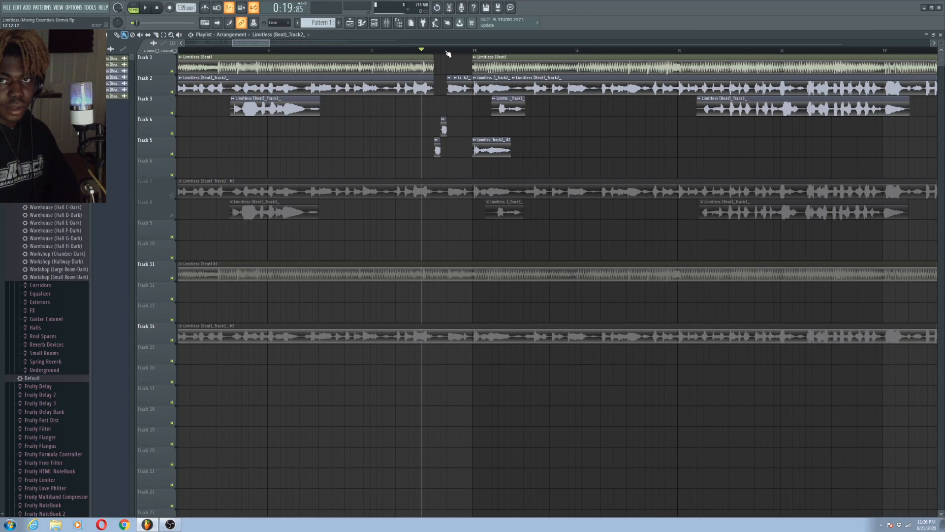
{"action": "left_click_drag", "start_coordinate": [448, 53], "coordinate": [448, 53]}
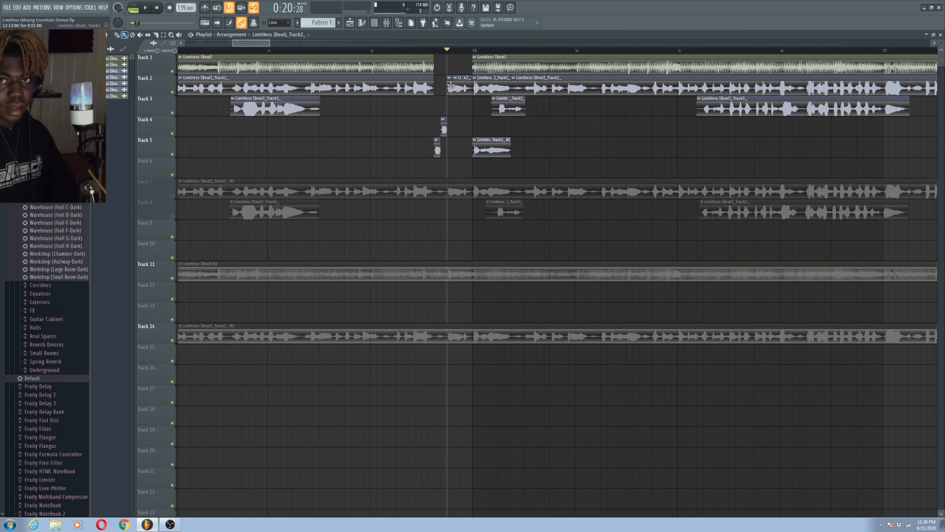
Step: Slice a short piece out of the Track 2 vocal clip at bar 12
{"action": "left_click", "coordinate": [155, 35]}
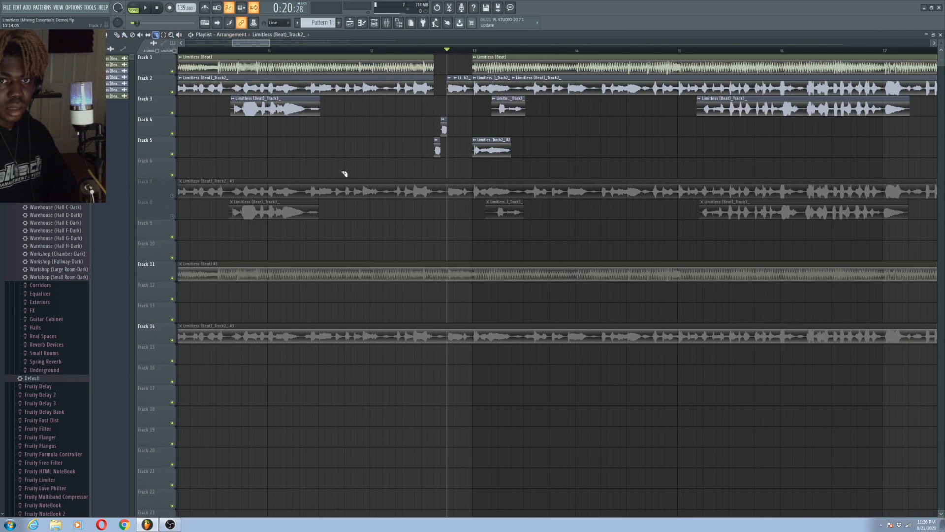
{"action": "left_click", "coordinate": [377, 82]}
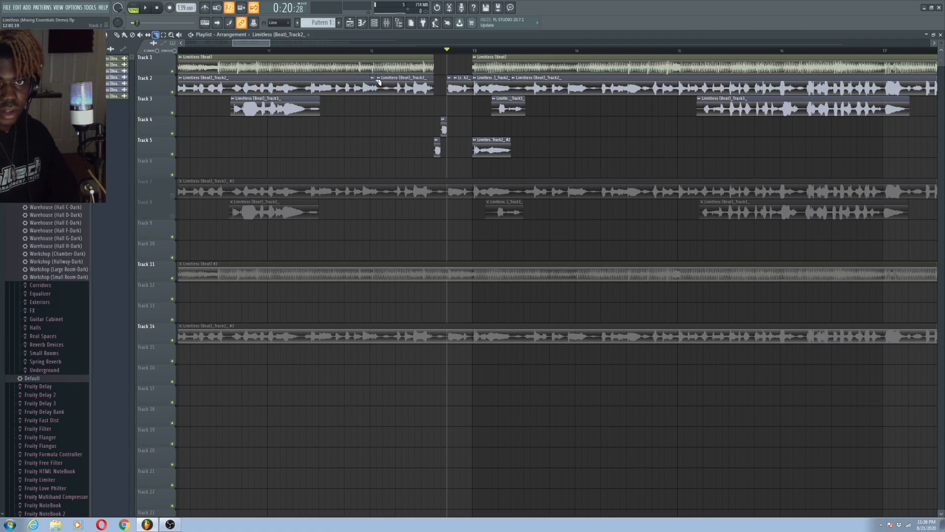
Step: Try placing copies of the sliced vocal piece on Tracks 4 and 5, and delete both copies
{"action": "left_click", "coordinate": [125, 37]}
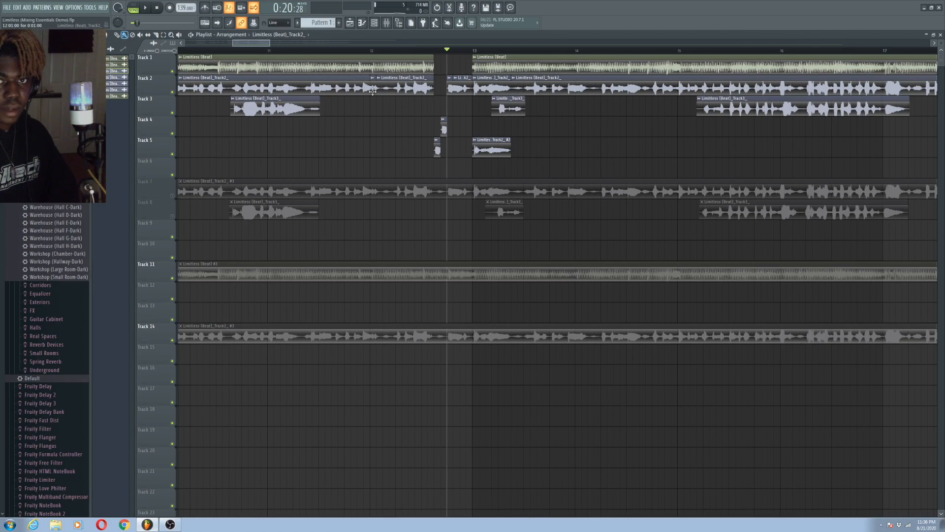
{"action": "left_click", "coordinate": [349, 154]}
{"action": "left_click", "coordinate": [378, 127]}
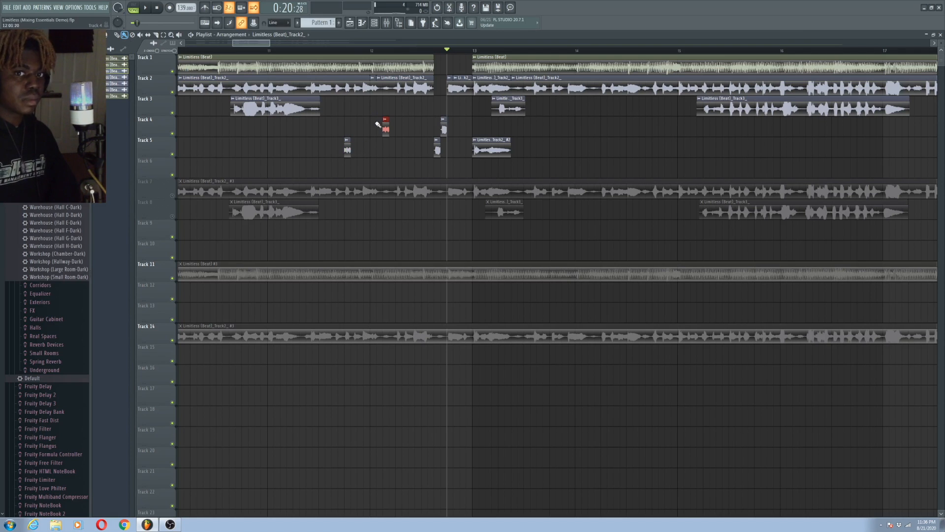
{"action": "right_click", "coordinate": [381, 129]}
{"action": "right_click", "coordinate": [348, 151]}
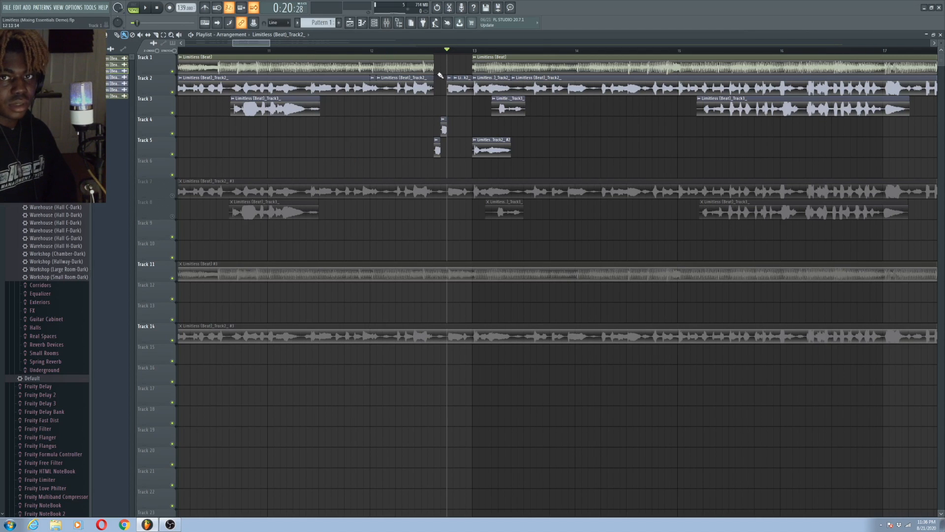
Step: Audition the passage from bar 11 through the vocal chops in the beat drop-out
{"action": "left_click", "coordinate": [270, 51]}
{"action": "key", "text": "space"}
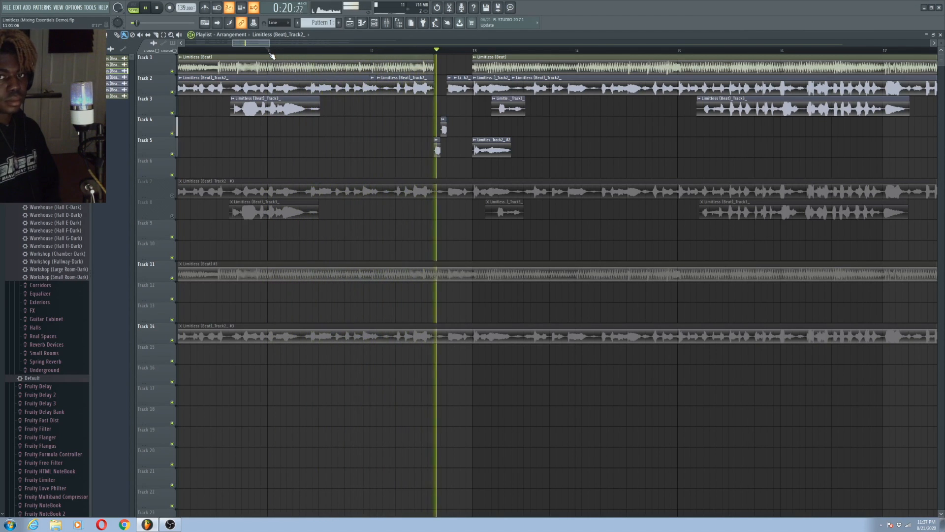
{"action": "key", "text": "space"}
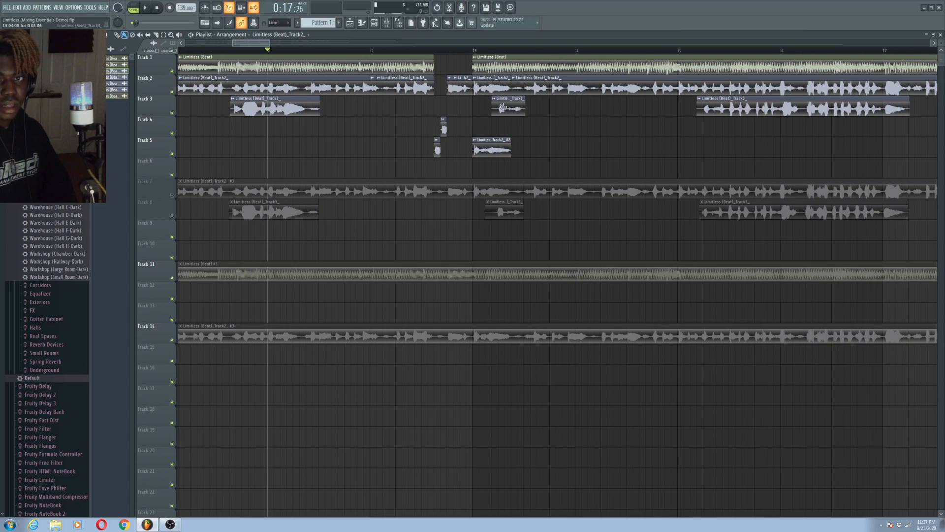
Step: Examine the clip options and channel settings of the Track 5 vocal clip at bar 13
{"action": "left_click", "coordinate": [475, 140]}
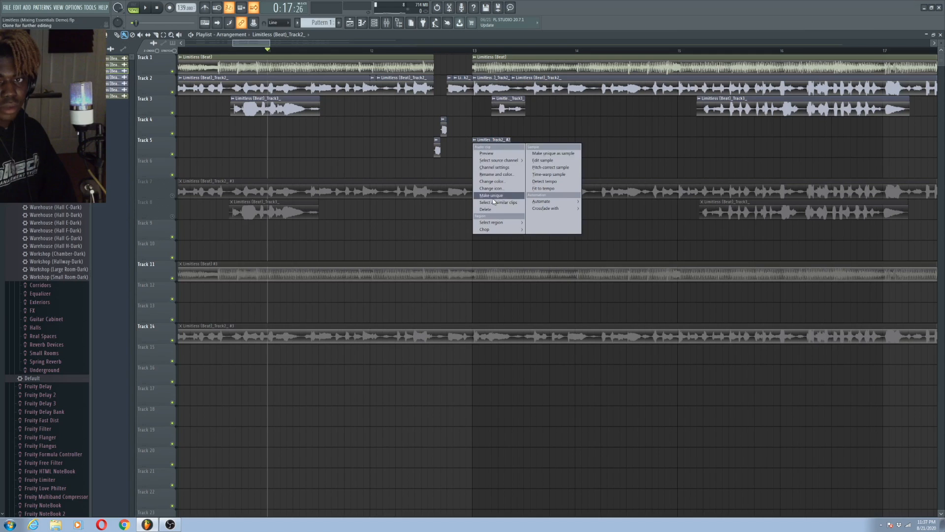
{"action": "left_click", "coordinate": [550, 117]}
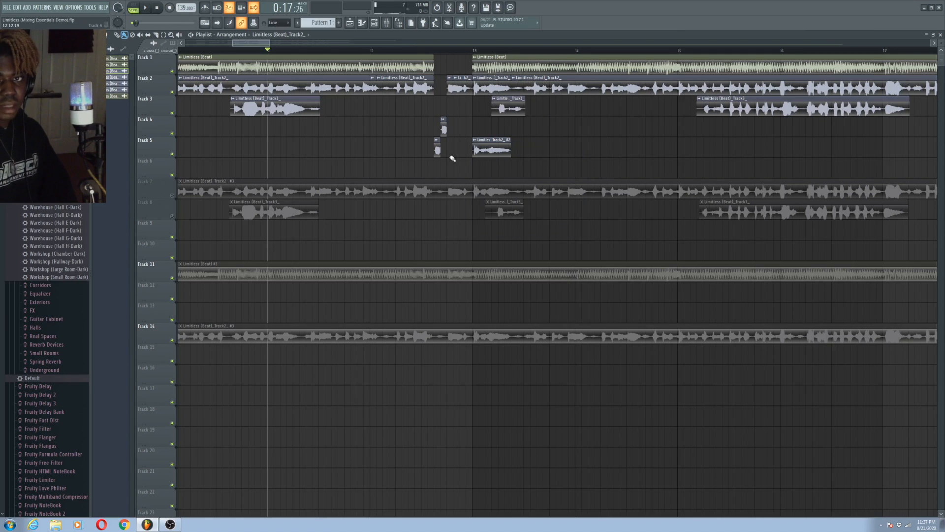
{"action": "double_click", "coordinate": [487, 148]}
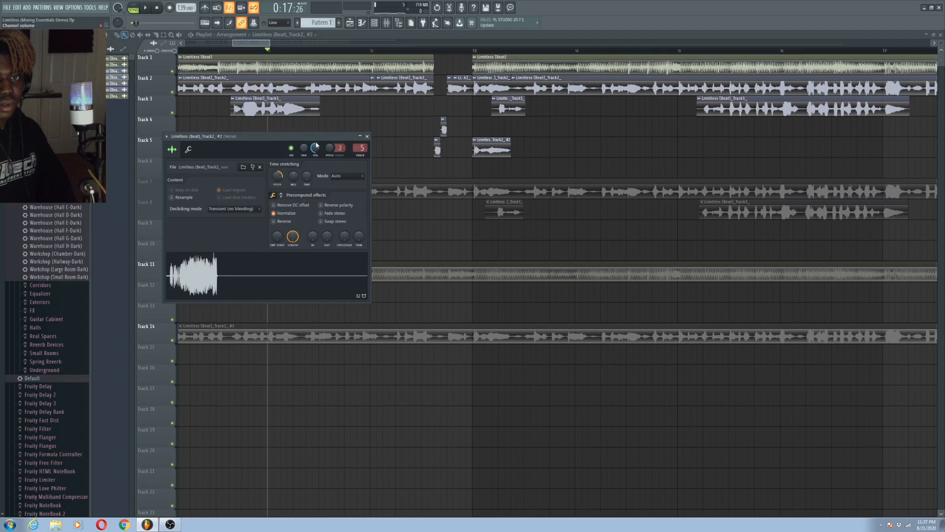
{"action": "key", "text": "Escape"}
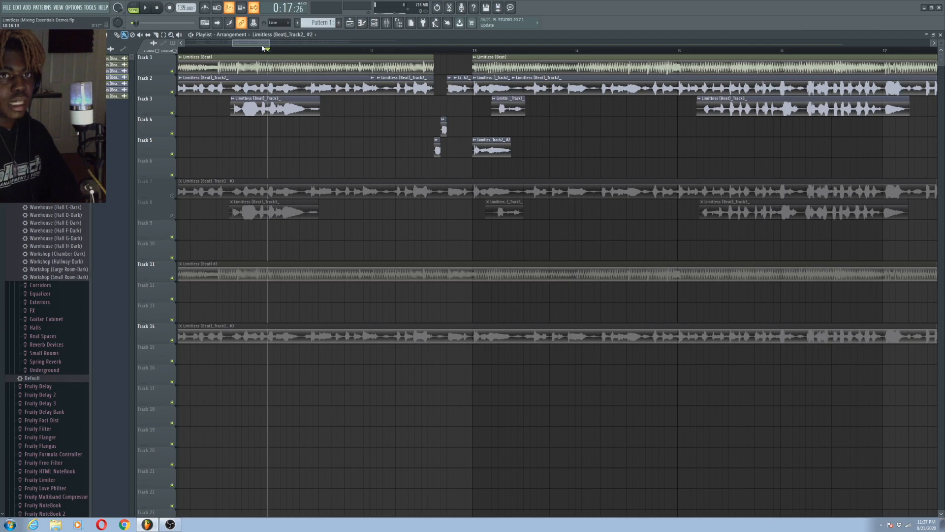
Step: Audition the beat change around bar 21, where the Limitless (Beat) #2 clip begins, including the lead-in from about bar 19
{"action": "left_click_drag", "start_coordinate": [263, 47], "coordinate": [305, 47]}
{"action": "left_click", "coordinate": [454, 51]}
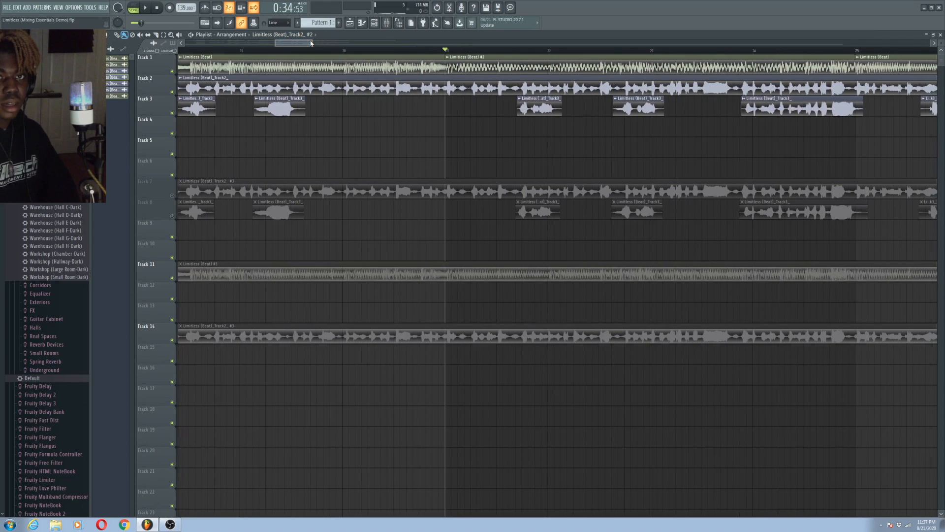
{"action": "left_click_drag", "start_coordinate": [311, 43], "coordinate": [469, 49]}
{"action": "key", "text": "space"}
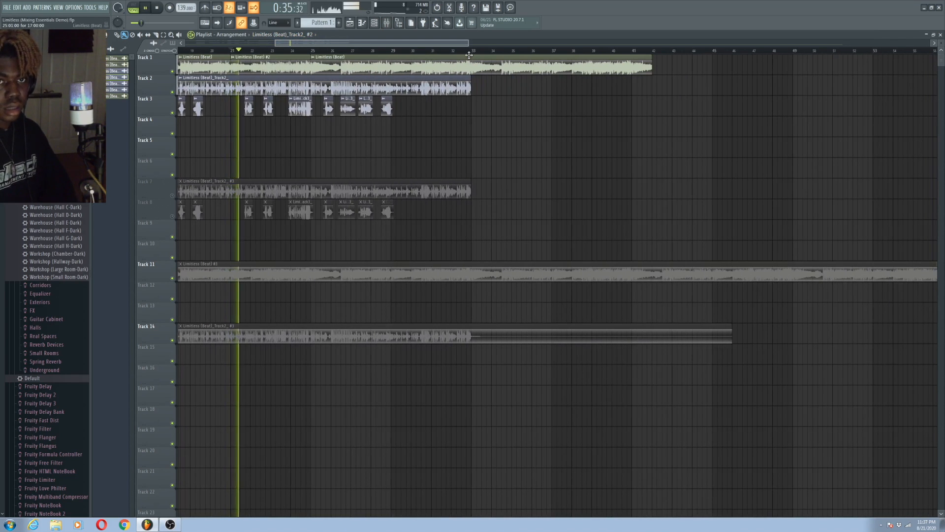
{"action": "key", "text": "space"}
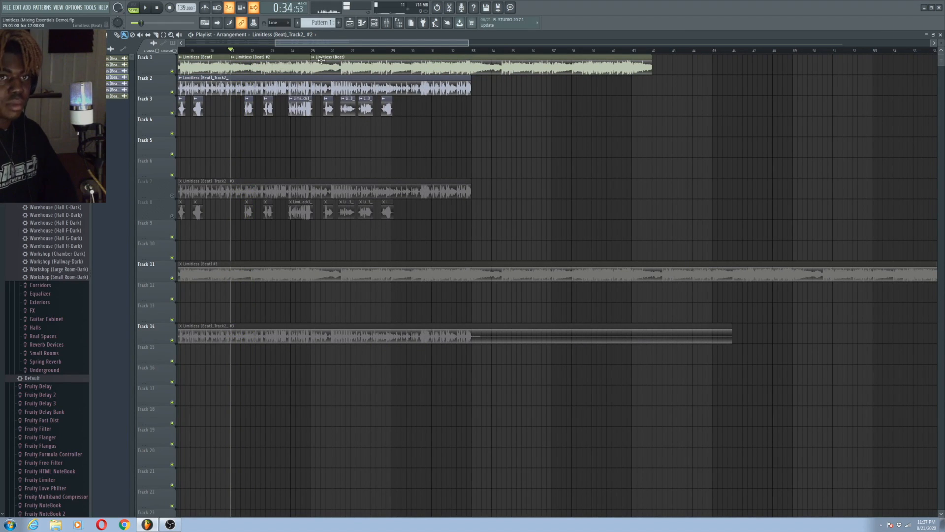
{"action": "left_click", "coordinate": [191, 51]}
{"action": "key", "text": "space"}
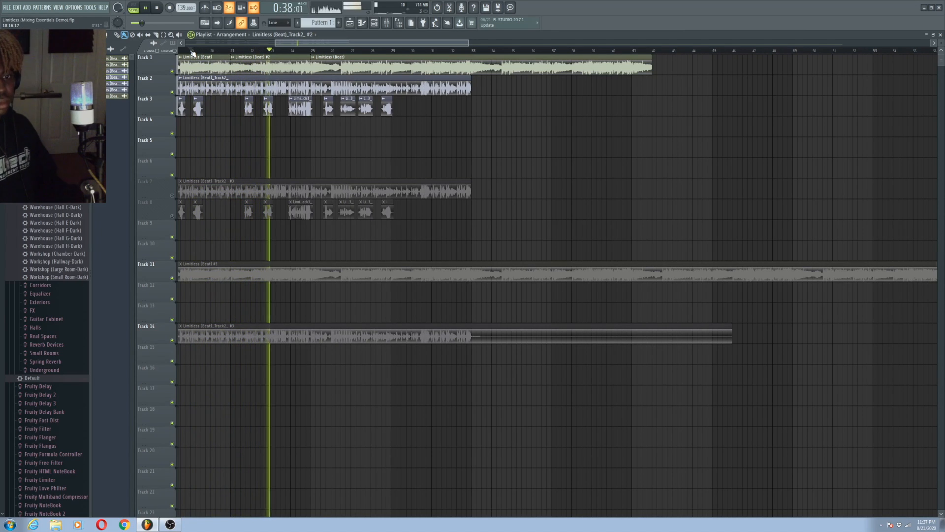
{"action": "key", "text": "space"}
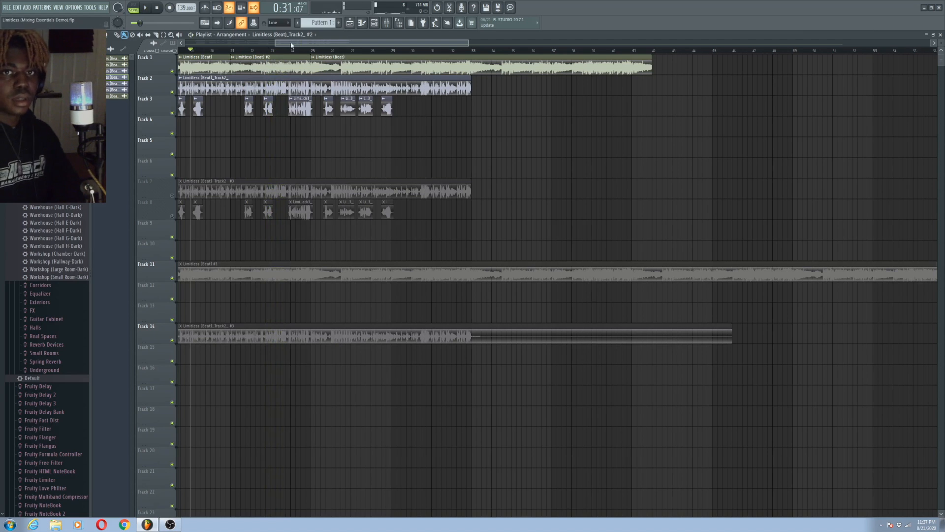
Step: Mute the Ad Lib Example track in the mixer and select the Master track to show its effects chain
{"action": "left_click", "coordinate": [386, 22]}
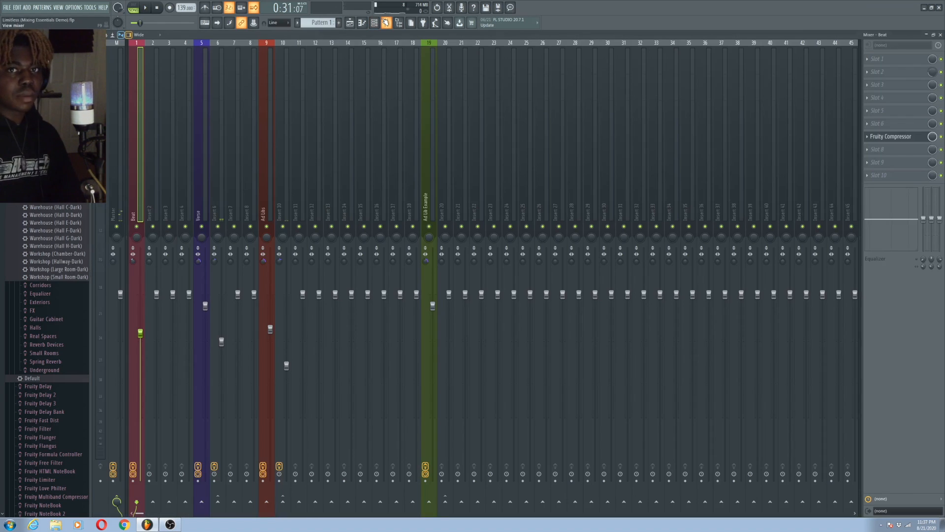
{"action": "left_click", "coordinate": [429, 226]}
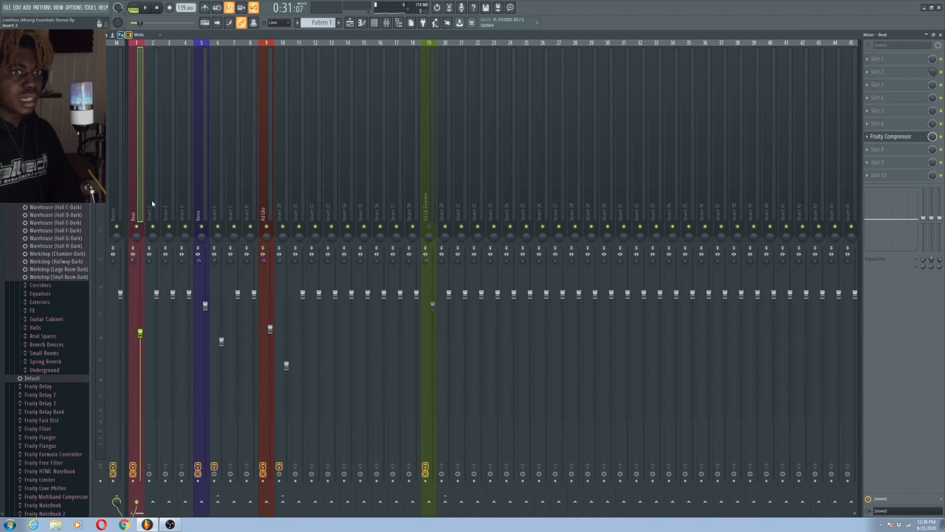
{"action": "left_click", "coordinate": [121, 203]}
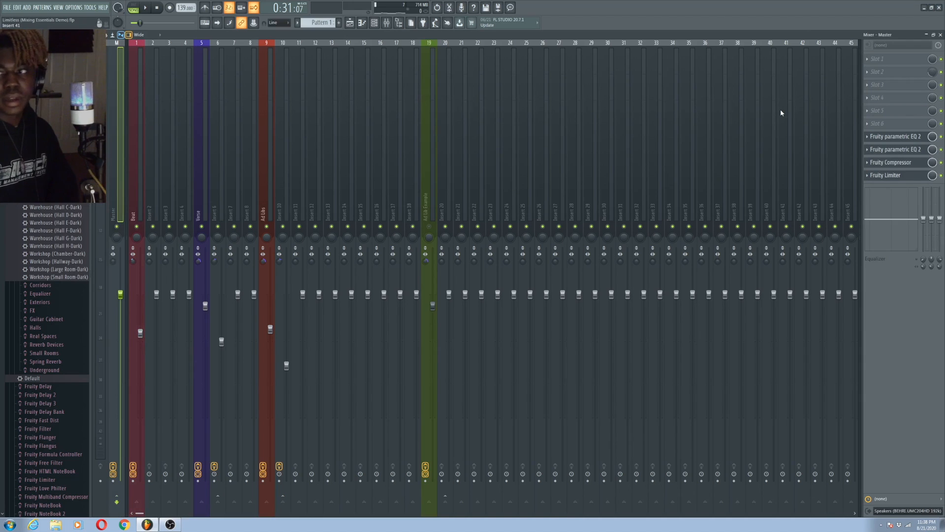
Step: Examine the first Fruity parametric EQ 2 on the Master and audition the song through its curve
{"action": "left_click", "coordinate": [919, 138]}
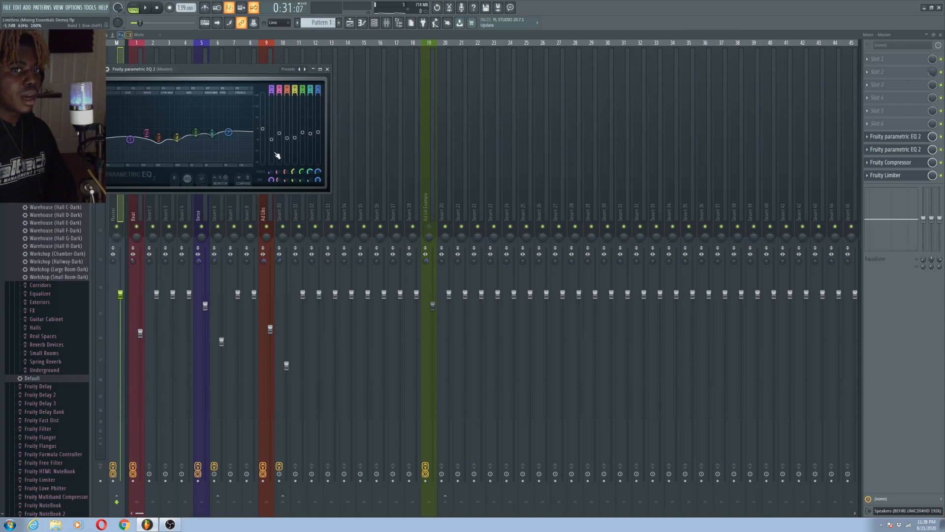
{"action": "key", "text": "Escape"}
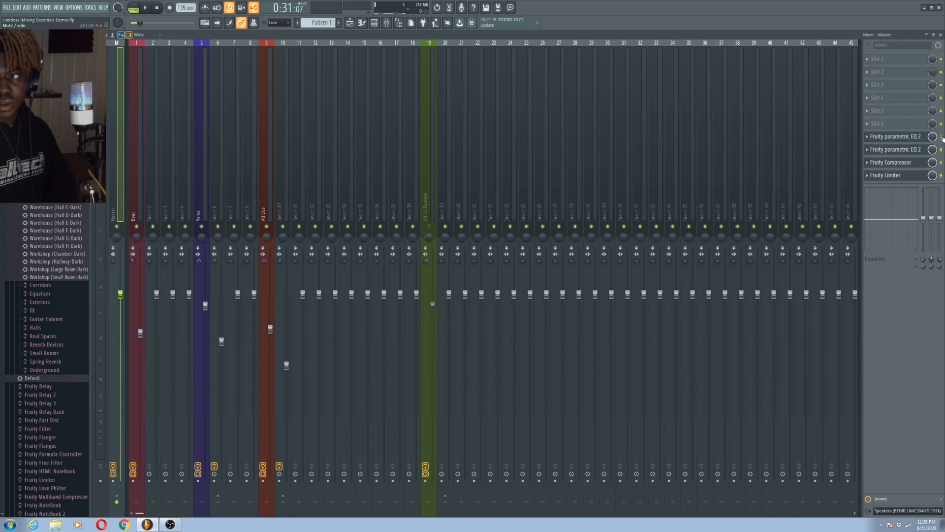
{"action": "key", "text": "space"}
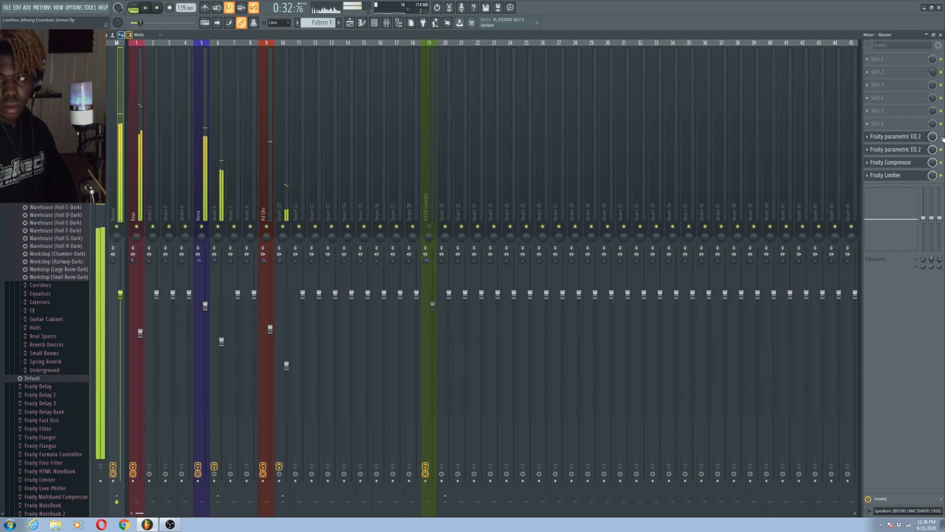
{"action": "key", "text": "space"}
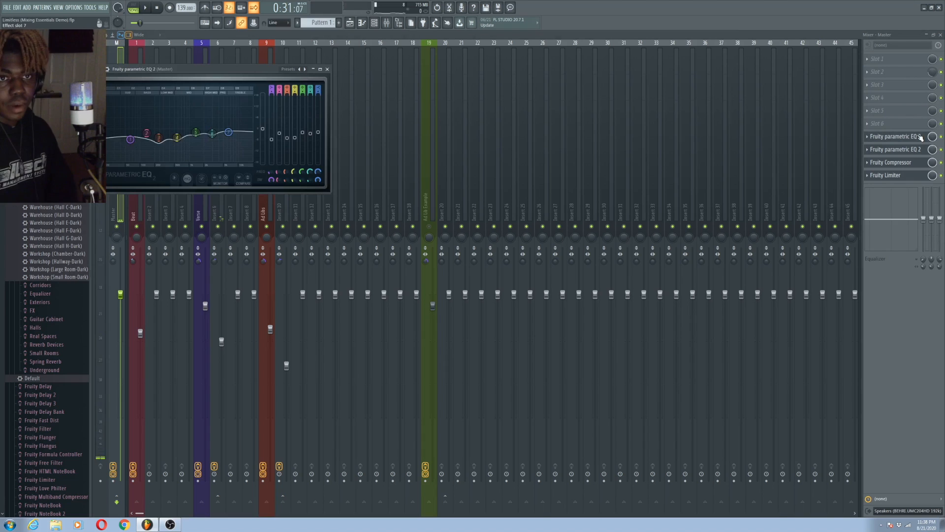
{"action": "key", "text": "space"}
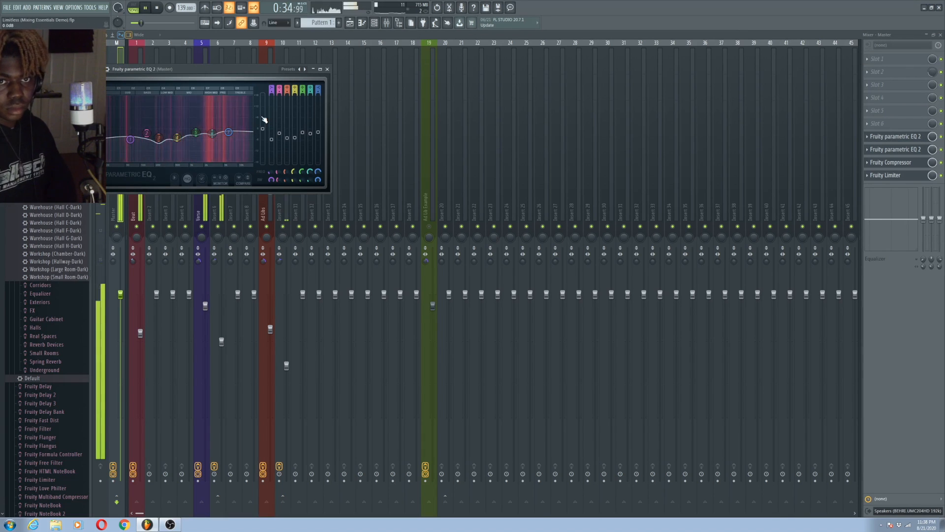
{"action": "key", "text": "space"}
{"action": "left_click", "coordinate": [327, 69]}
Step: Try a new Fruity parametric EQ 2 in slot 5 of the Master, nudging band 4 while auditioning the spectrum
{"action": "left_click", "coordinate": [887, 124]}
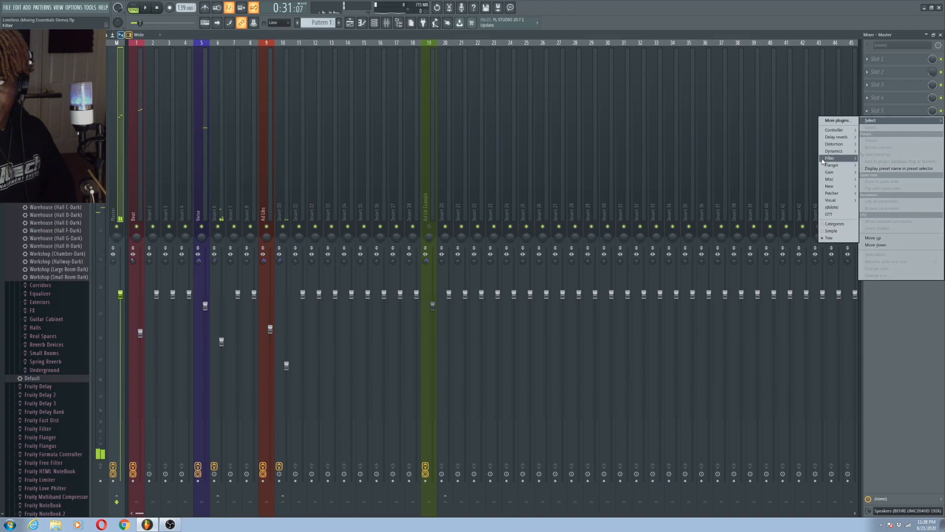
{"action": "mouse_move", "coordinate": [829, 158]}
{"action": "left_click", "coordinate": [804, 181]}
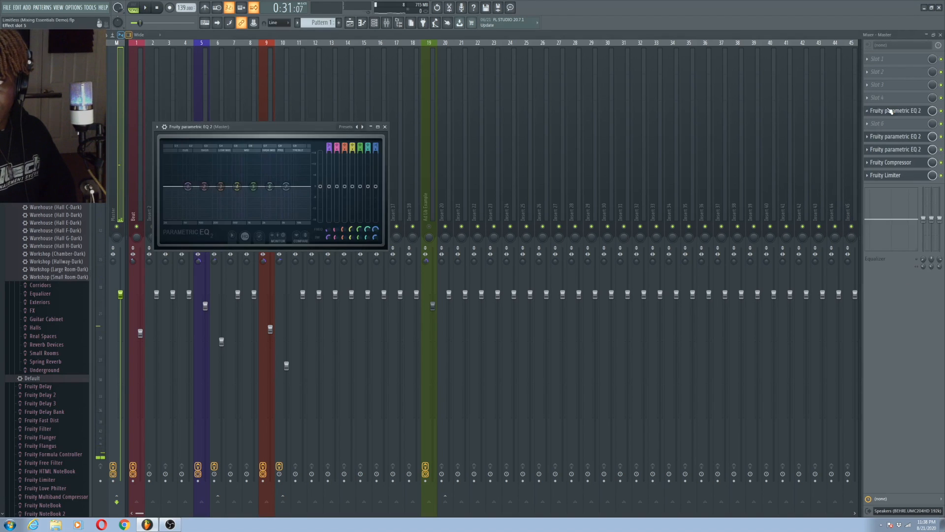
{"action": "left_click", "coordinate": [890, 112]}
{"action": "left_click", "coordinate": [890, 112]}
{"action": "key", "text": "space"}
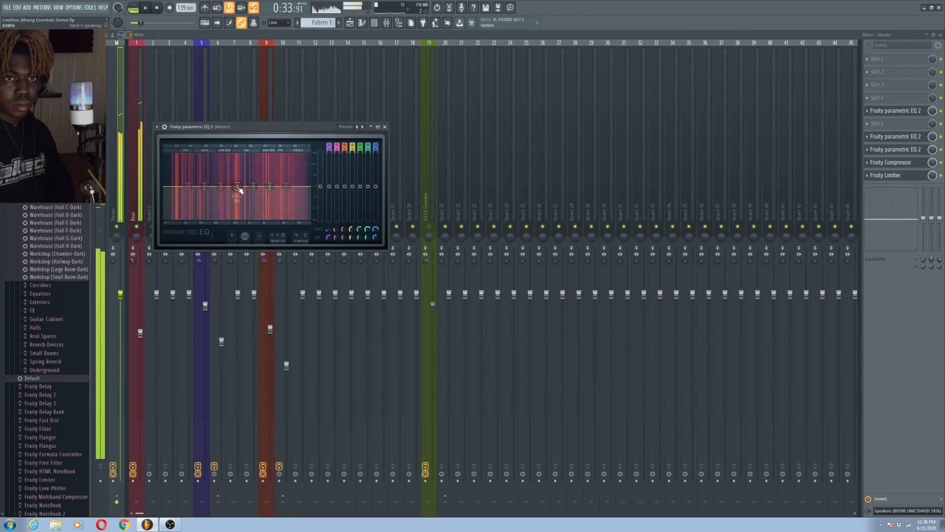
{"action": "mouse_move", "coordinate": [237, 186]}
{"action": "left_mouse_down"}
{"action": "mouse_move", "coordinate": [235, 173]}
{"action": "mouse_move", "coordinate": [245, 186]}
{"action": "mouse_move", "coordinate": [253, 164]}
{"action": "mouse_move", "coordinate": [236, 183]}
{"action": "mouse_move", "coordinate": [222, 164]}
{"action": "mouse_move", "coordinate": [238, 189]}
{"action": "left_mouse_up"}
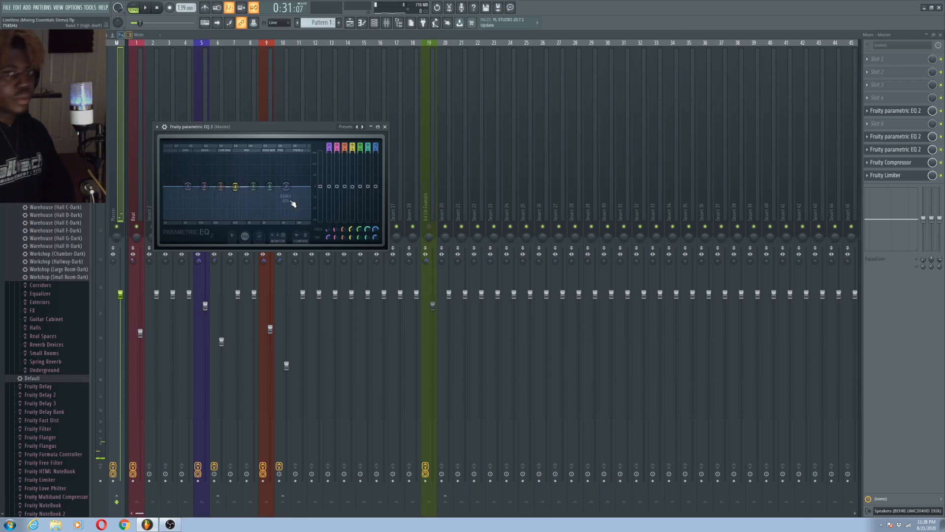
Step: Delete the extra Fruity parametric EQ 2 in slot 5 from the Master's effects chain
{"action": "left_click", "coordinate": [873, 114]}
{"action": "right_click", "coordinate": [872, 114]}
{"action": "left_click", "coordinate": [865, 129]}
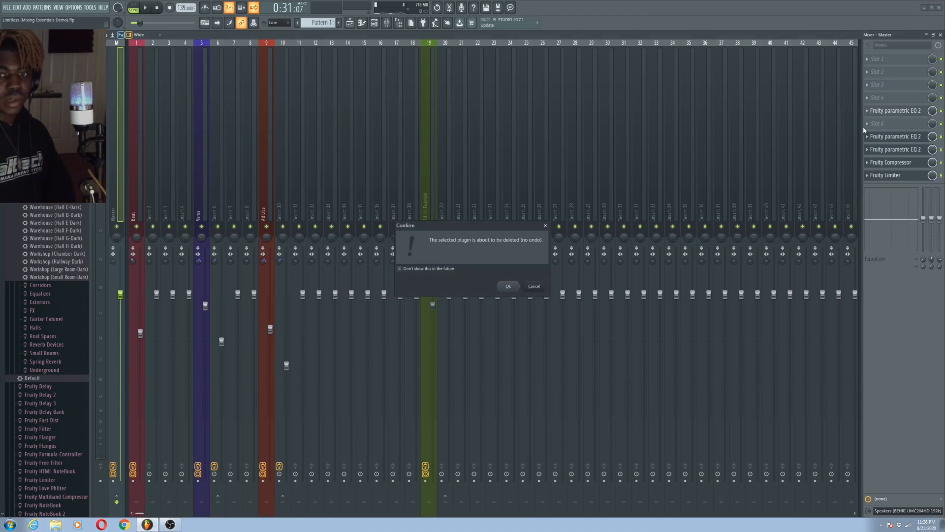
{"action": "key", "text": "Return"}
Step: Examine both Fruity parametric EQ 2 plugins on the Master, including the second one's preset list with the 40Hz cut
{"action": "left_click", "coordinate": [896, 138]}
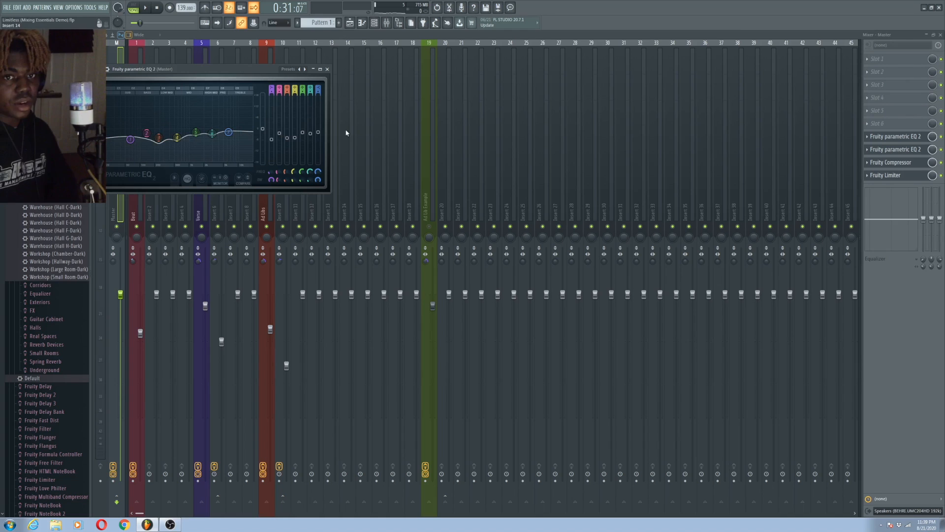
{"action": "left_click", "coordinate": [913, 151]}
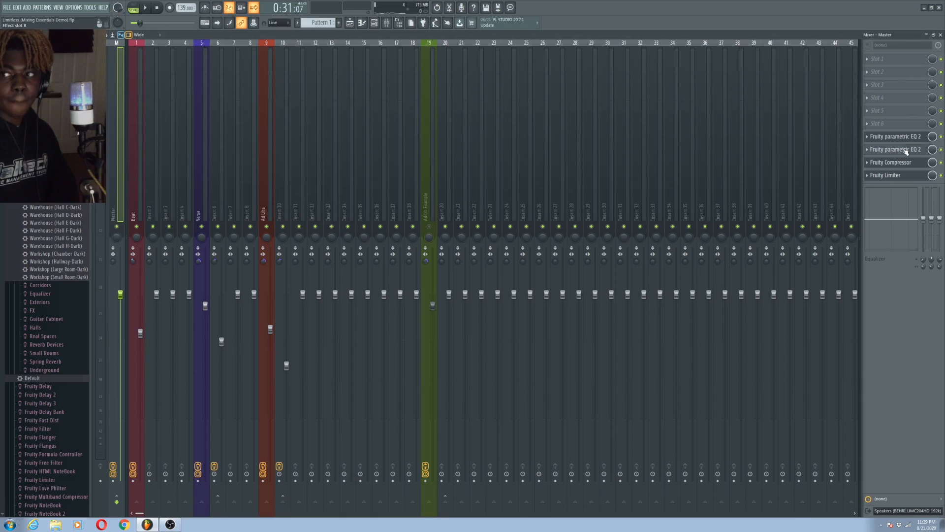
{"action": "left_click", "coordinate": [906, 151]}
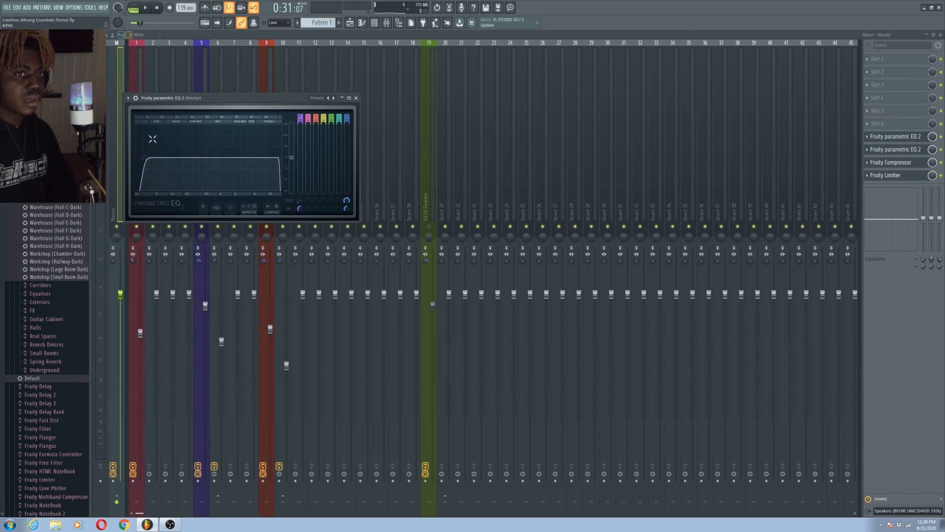
{"action": "left_click", "coordinate": [319, 98]}
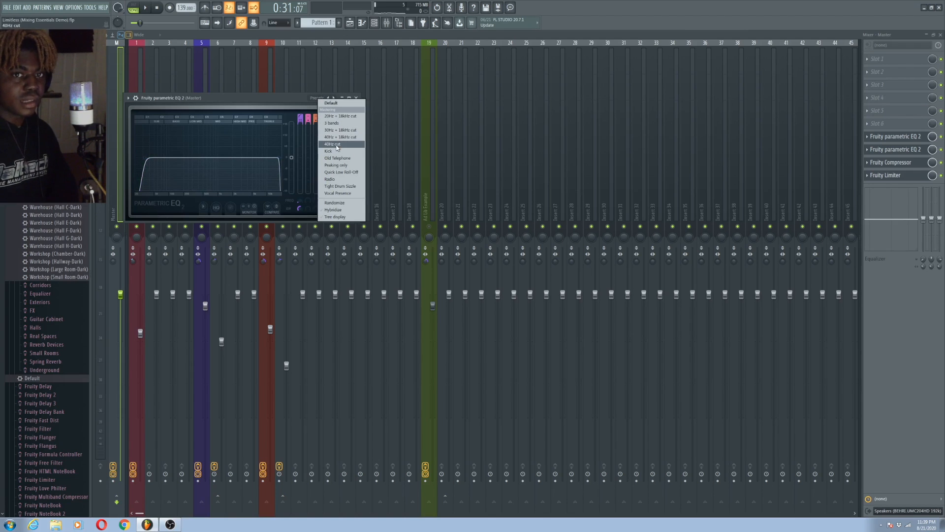
{"action": "left_click", "coordinate": [256, 98]}
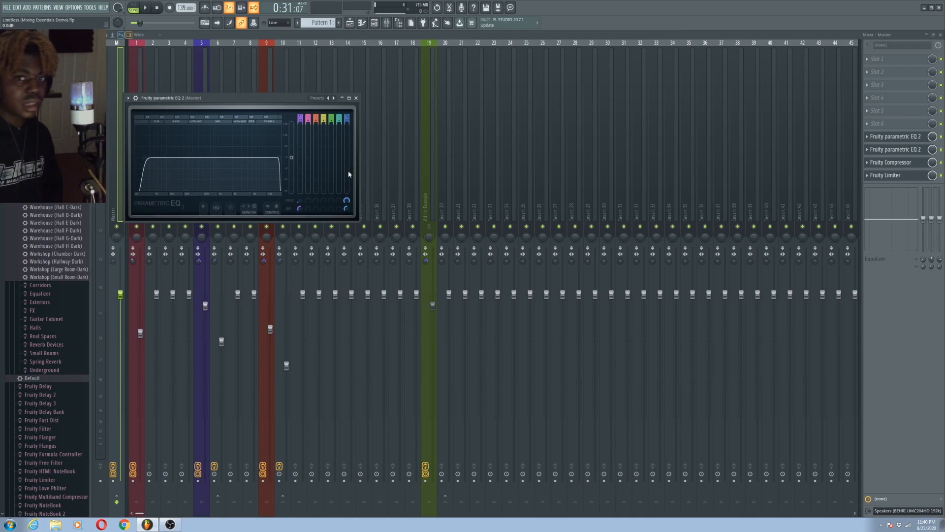
Step: Raise the Master Fruity Compressor's ratio to about 13.8:1 while auditioning the song
{"action": "left_click", "coordinate": [896, 164]}
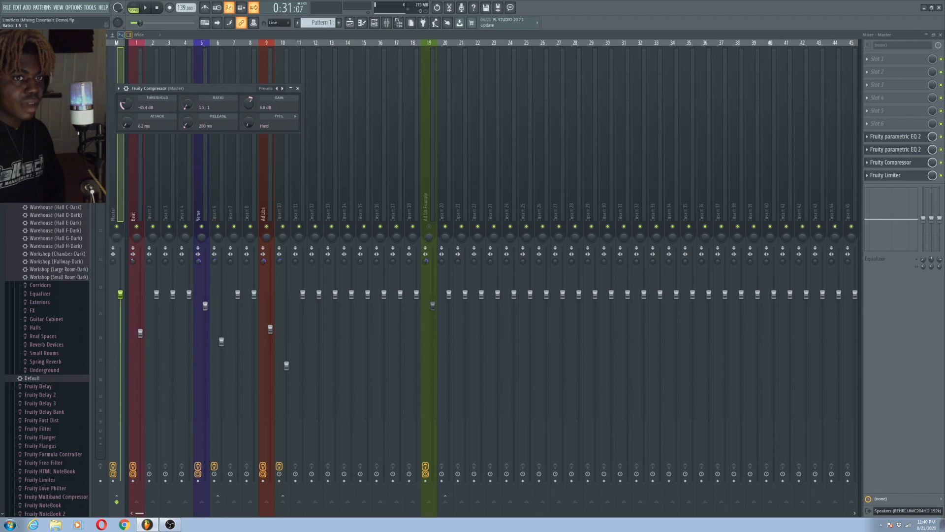
{"action": "key", "text": "space"}
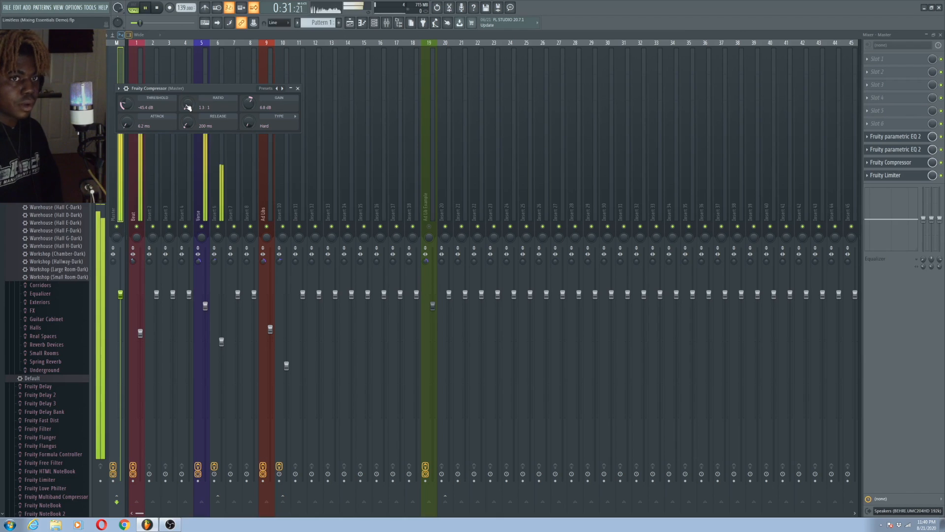
{"action": "scroll", "coordinate": [188, 107], "scroll_direction": "up", "scroll_amount": 10}
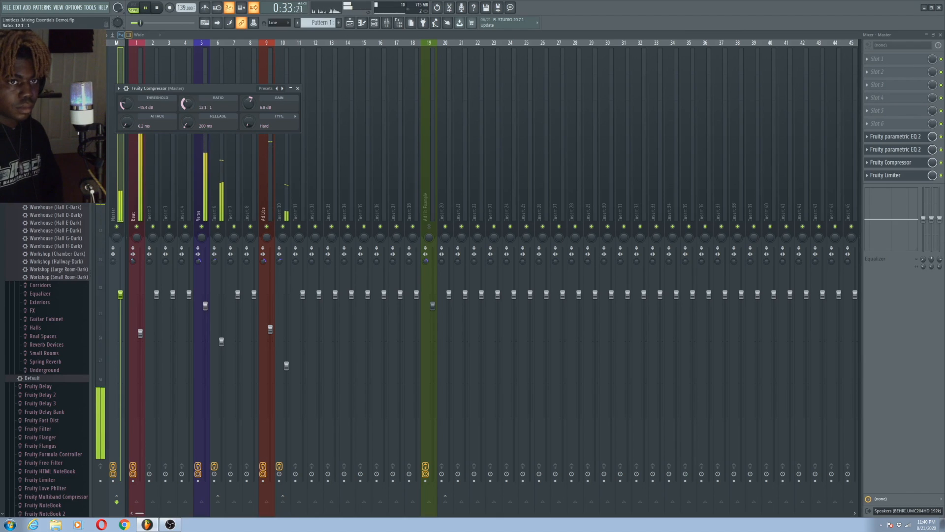
{"action": "key", "text": "space"}
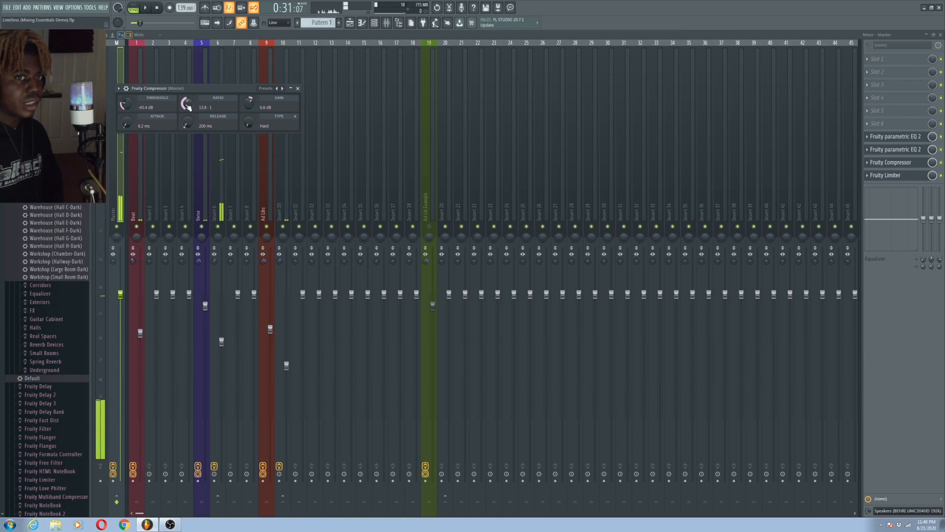
Step: Lower the Master compressor's ratio in stages to about 1.3:1 while auditioning the mix
{"action": "scroll", "coordinate": [188, 107], "scroll_direction": "down", "scroll_amount": 5}
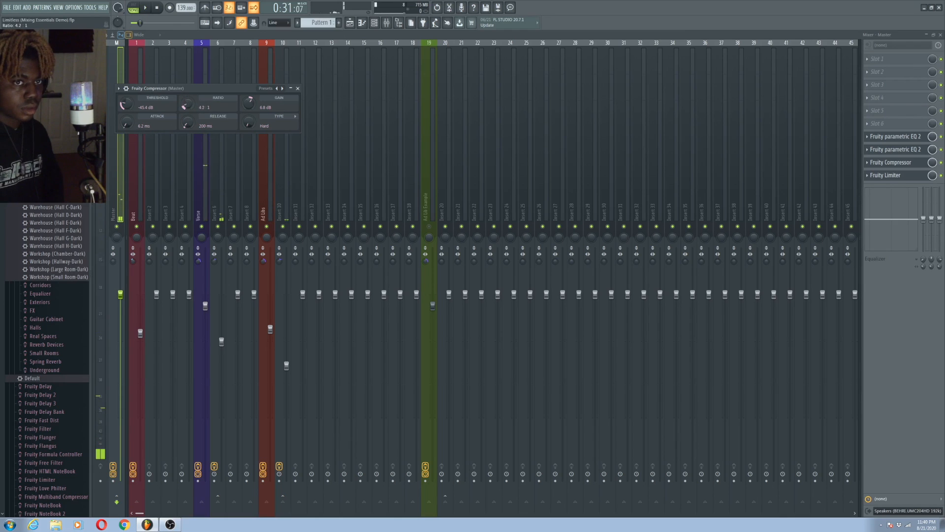
{"action": "scroll", "coordinate": [188, 107], "scroll_direction": "down", "scroll_amount": 3}
{"action": "key", "text": "space"}
{"action": "scroll", "coordinate": [188, 108], "scroll_direction": "down", "scroll_amount": 4}
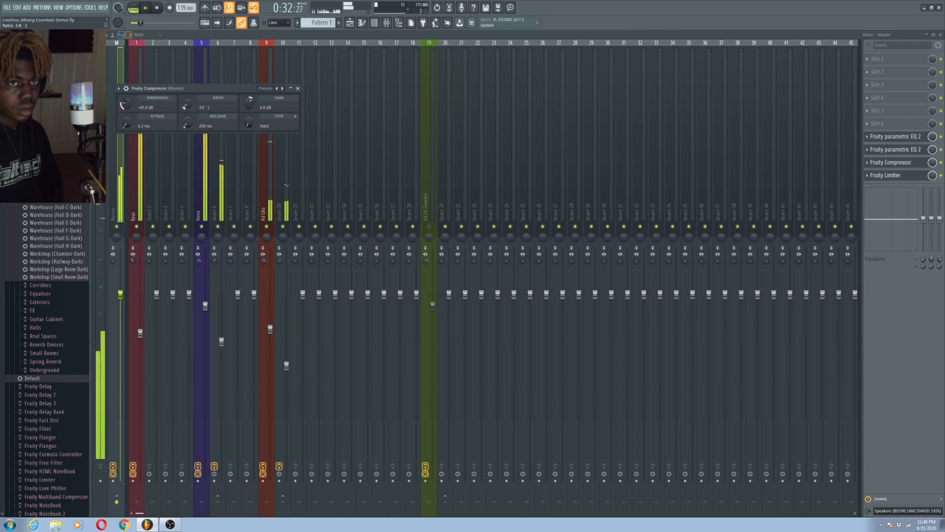
{"action": "scroll", "coordinate": [188, 108], "scroll_direction": "up", "scroll_amount": 2}
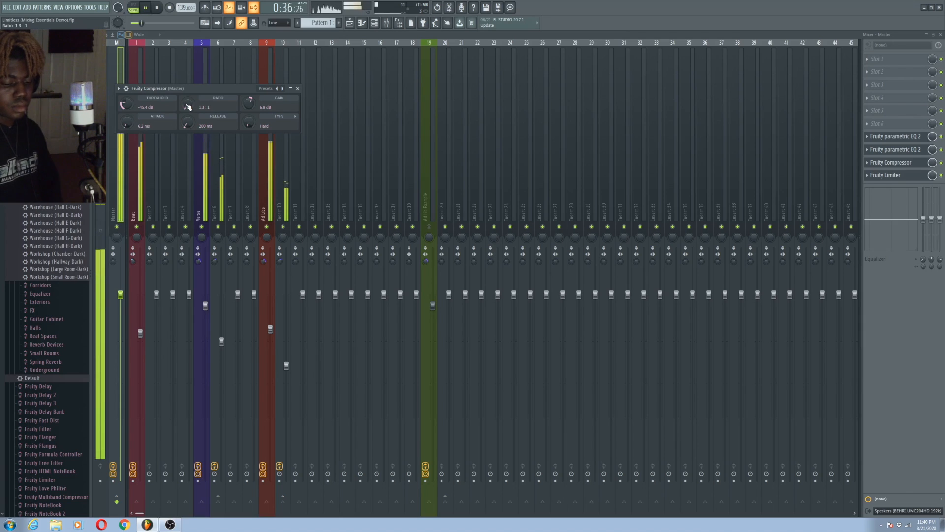
{"action": "key", "text": "space"}
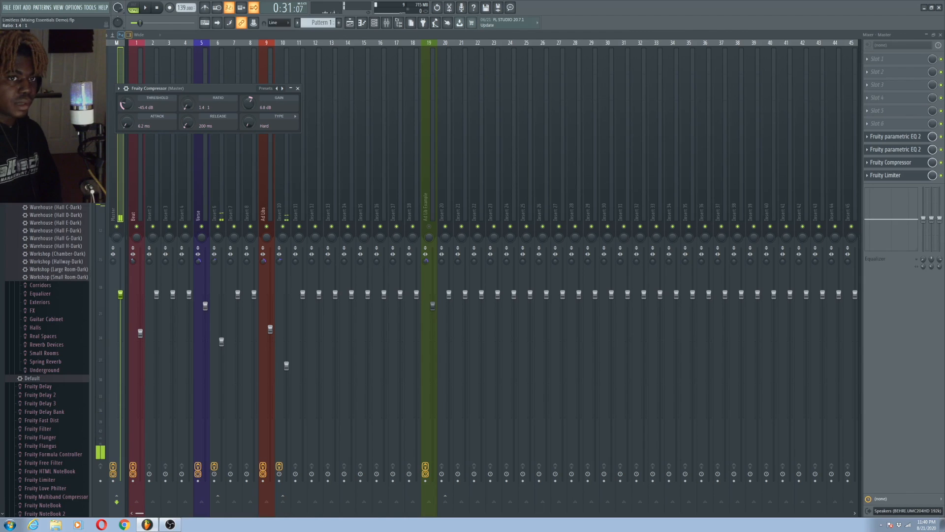
Step: Audition the Master compressor at ratios of 1.4:1 and 1.6:1, and set the ratio to 1.5:1
{"action": "scroll", "coordinate": [188, 107], "scroll_direction": "up", "scroll_amount": 1}
{"action": "key", "text": "space"}
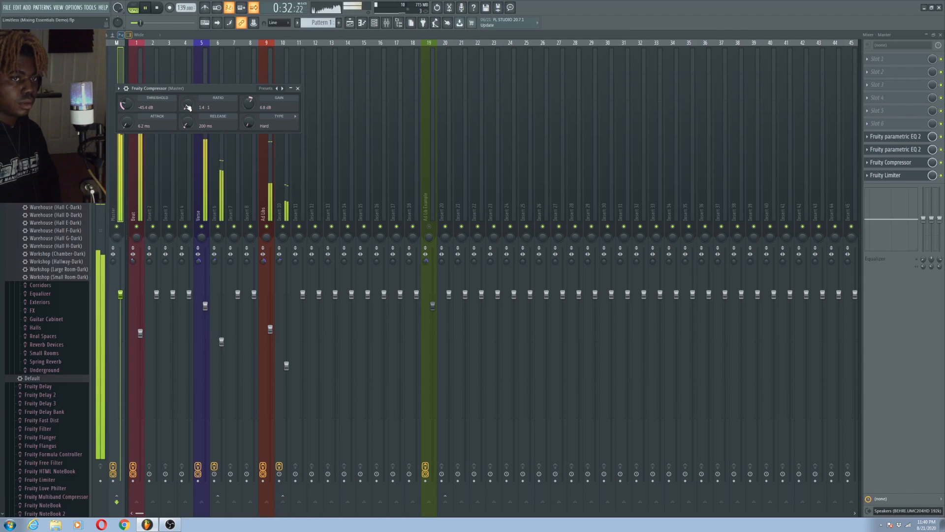
{"action": "scroll", "coordinate": [188, 108], "scroll_direction": "up", "scroll_amount": 1}
{"action": "key", "text": "space"}
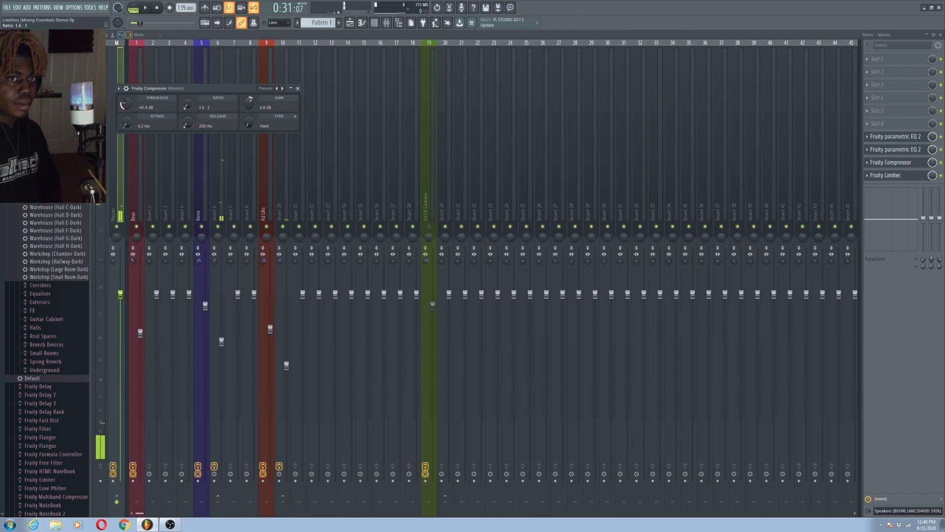
{"action": "scroll", "coordinate": [188, 107], "scroll_direction": "down", "scroll_amount": 1}
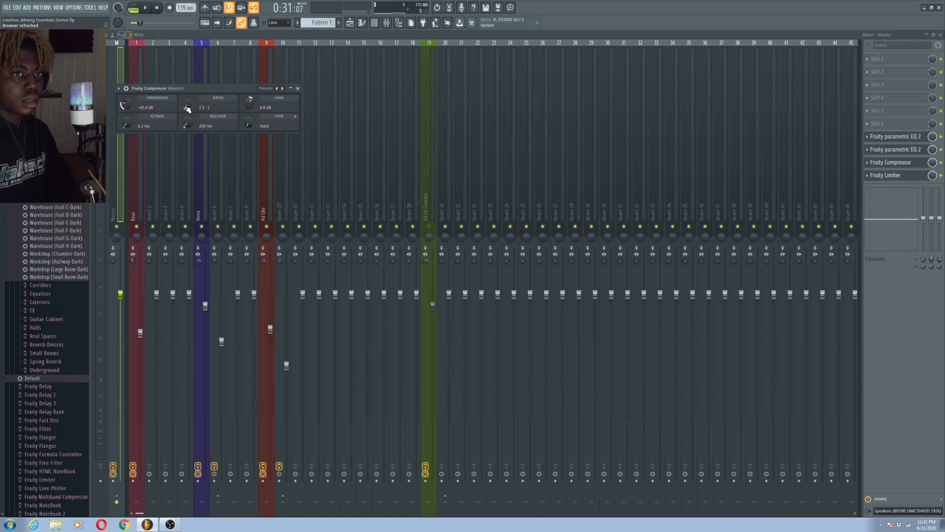
Step: Audition the Master compressor with its threshold at -50.0 dB, and set the threshold to -47.5 dB
{"action": "left_click_drag", "start_coordinate": [128, 101], "coordinate": [128, 123]}
{"action": "key", "text": "space"}
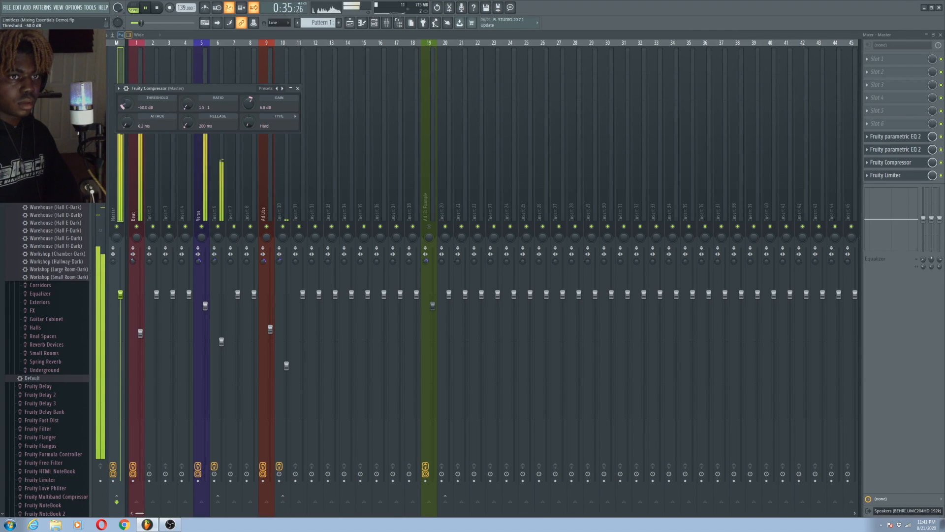
{"action": "left_click_drag", "start_coordinate": [127, 103], "coordinate": [127, 86]}
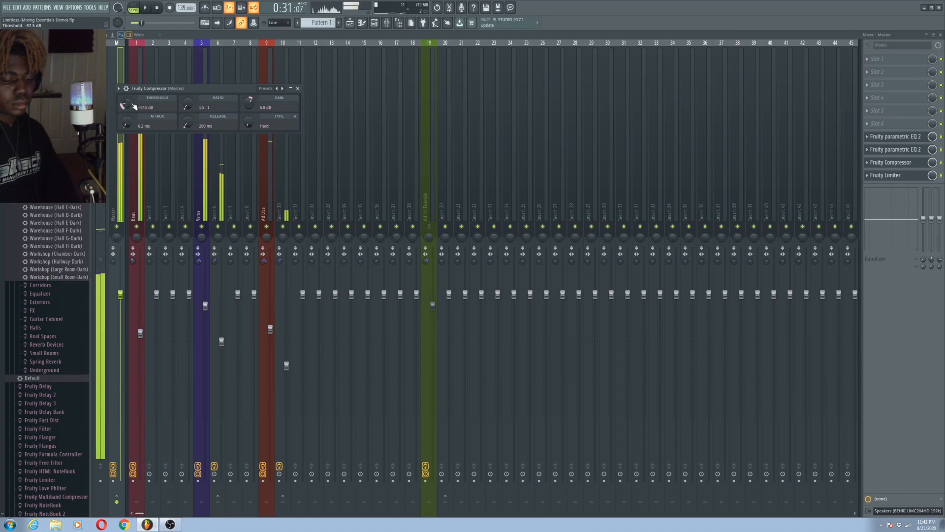
{"action": "key", "text": "space"}
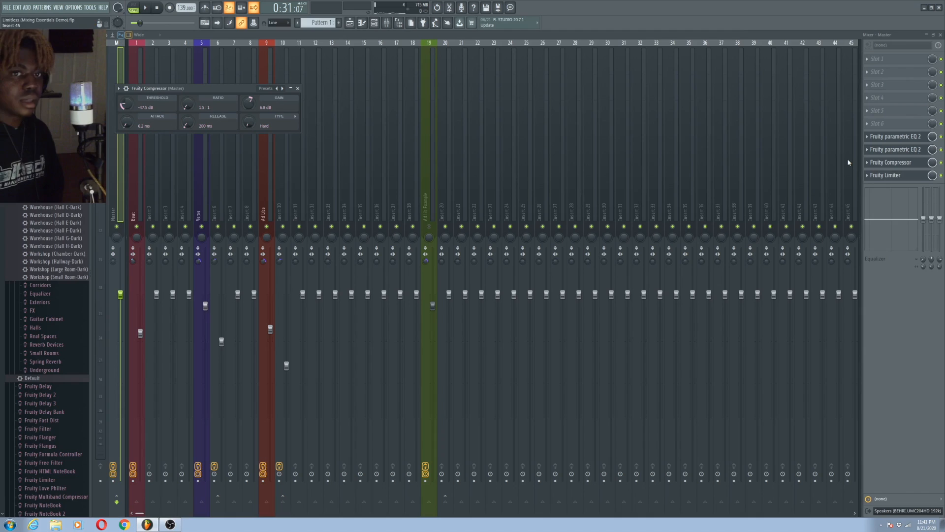
Step: Lower the ceiling of the Master's Fruity Limiter while auditioning the song
{"action": "left_click", "coordinate": [897, 176]}
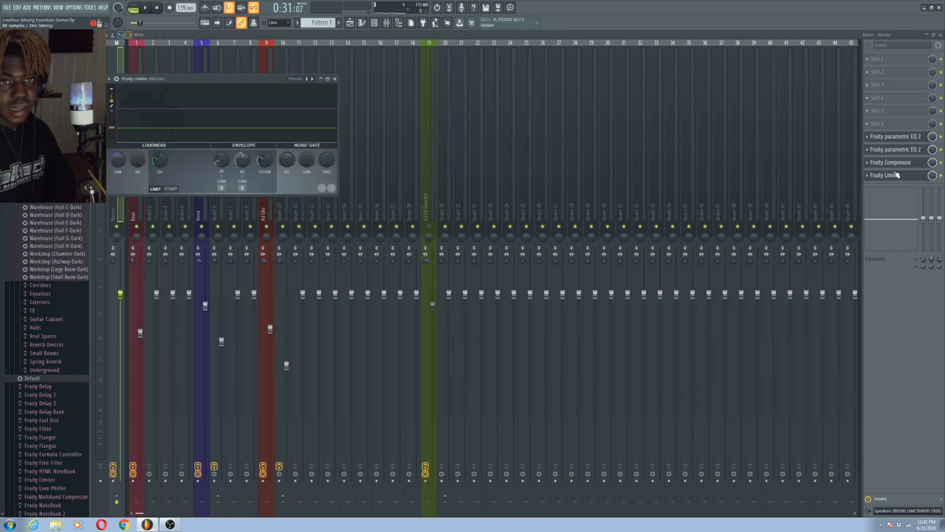
{"action": "key", "text": "space"}
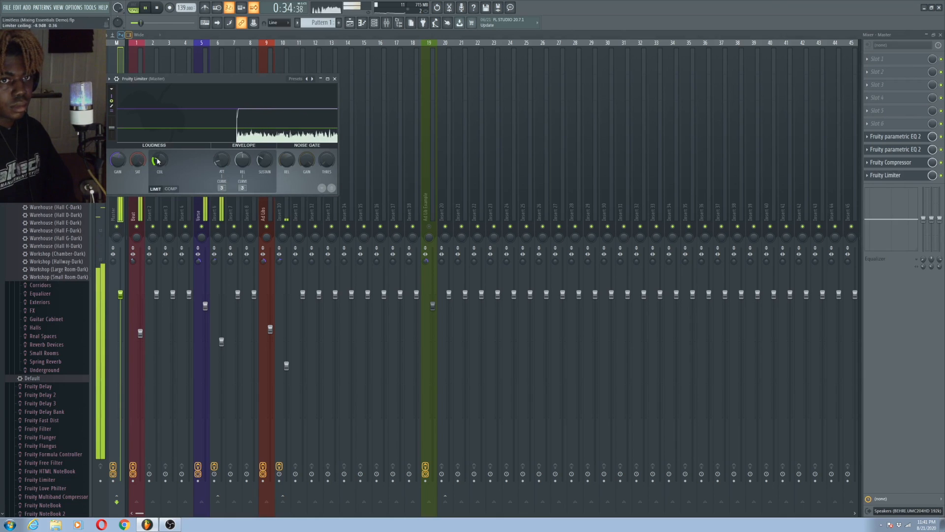
{"action": "left_click_drag", "start_coordinate": [157, 161], "coordinate": [158, 173]}
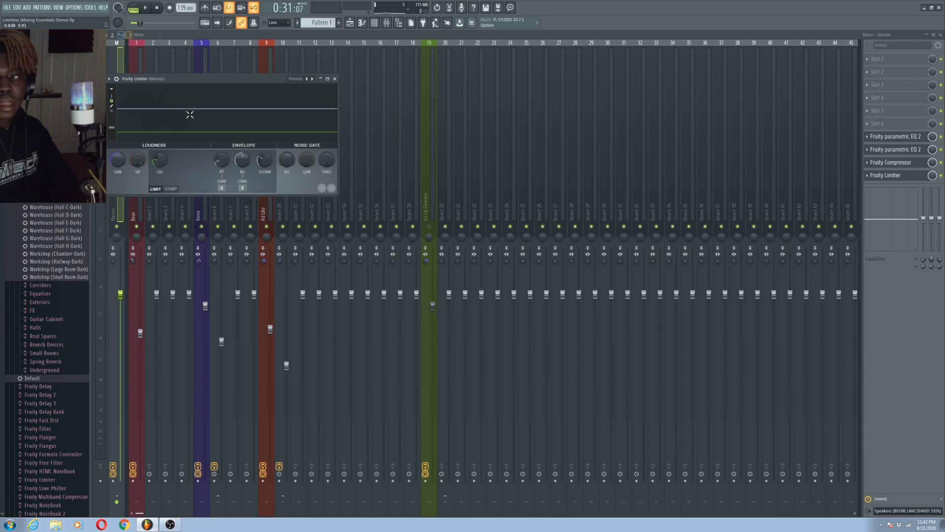
Step: Select the Beat mixer track and the Verse mixer track in turn to review their effect chains
{"action": "left_click", "coordinate": [141, 59]}
{"action": "left_click", "coordinate": [200, 96]}
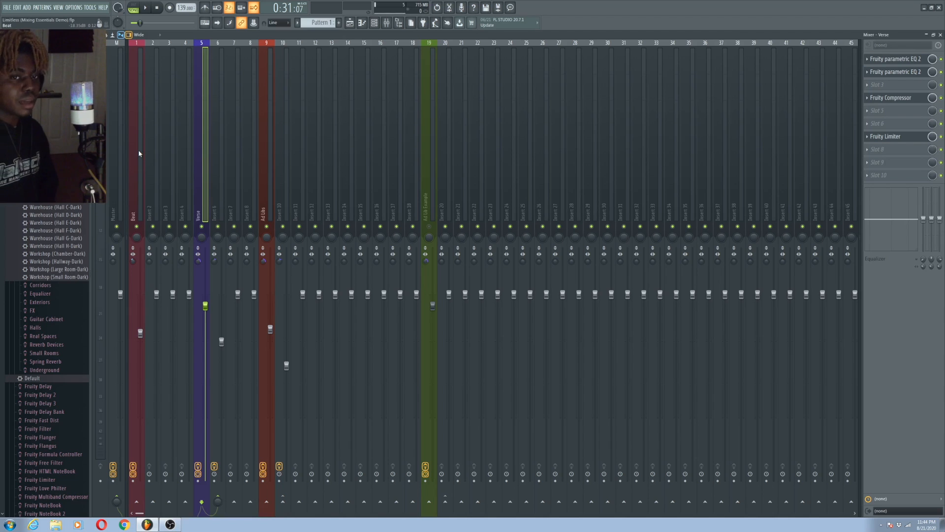
Step: Show the playlist and audition the arrangement from the end of bar 11, just before the gap in the beat, and stop playback
{"action": "key", "text": "F5"}
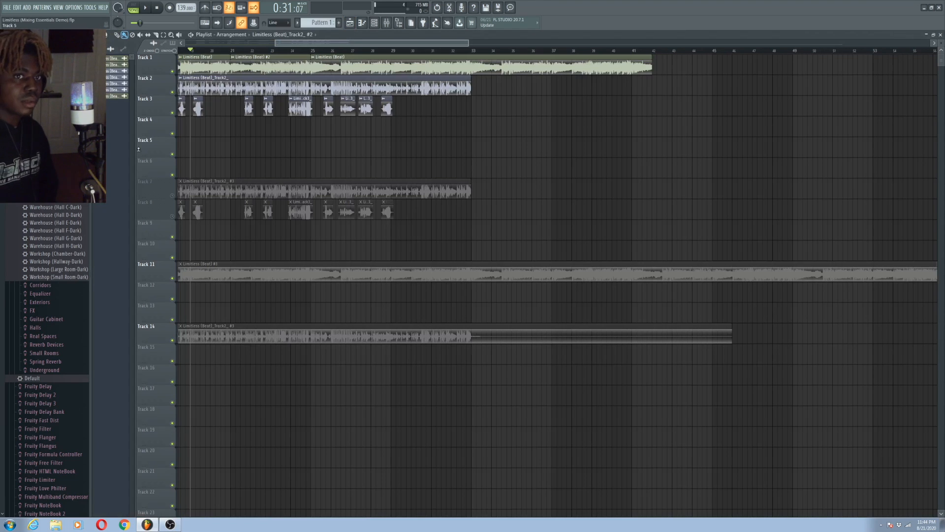
{"action": "key", "text": "space"}
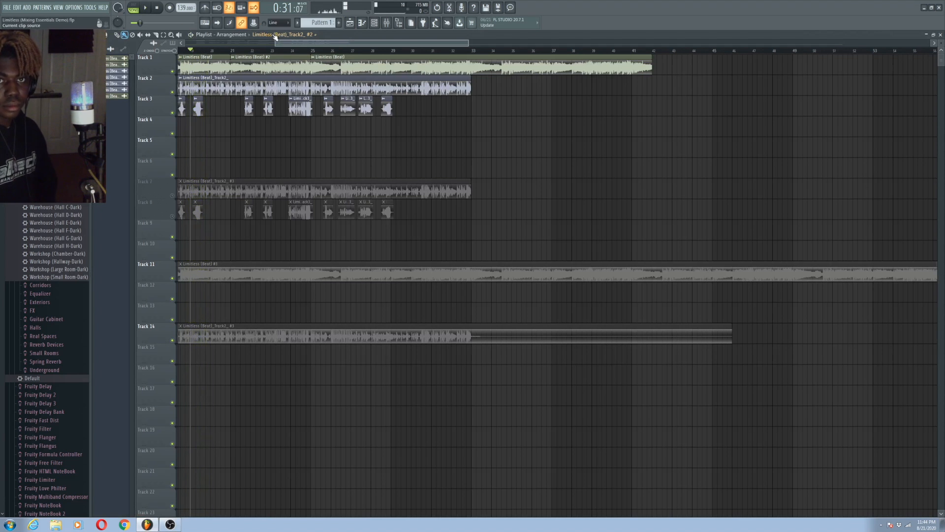
{"action": "scroll", "coordinate": [235, 55], "scroll_direction": "left", "scroll_amount": 3}
{"action": "scroll", "coordinate": [235, 55], "scroll_direction": "left", "scroll_amount": 2}
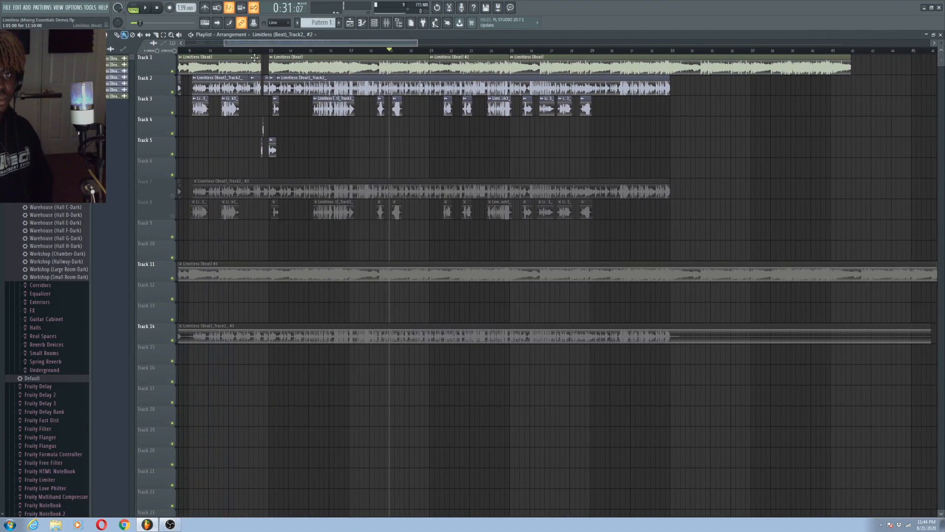
{"action": "left_click", "coordinate": [250, 51]}
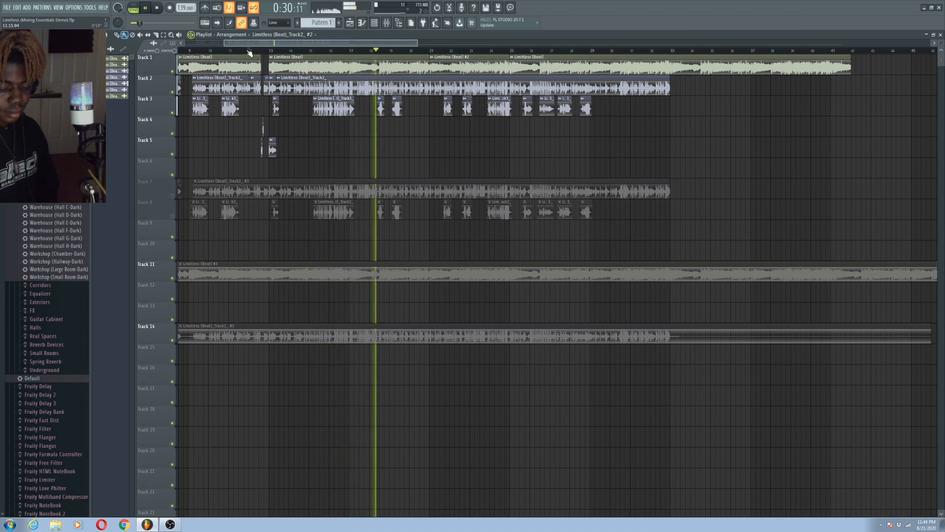
{"action": "key", "text": "space"}
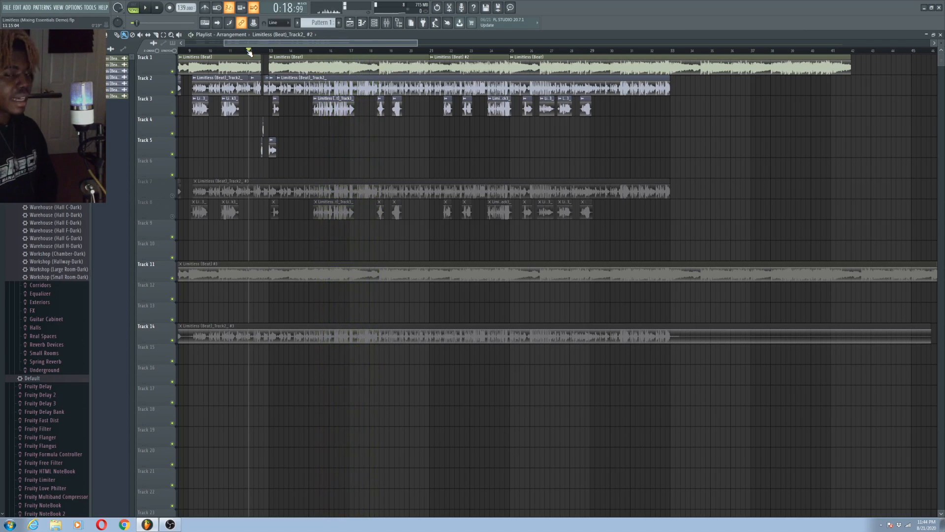